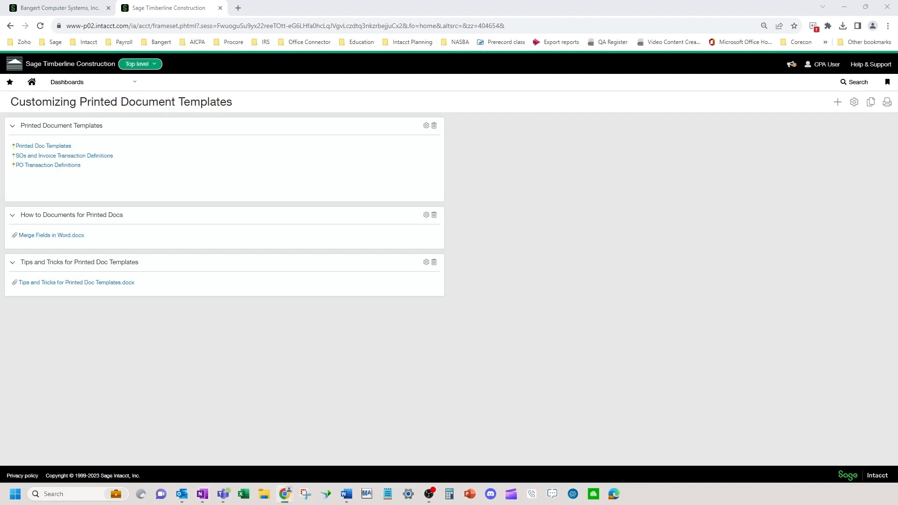
Open the page for printing or emailing customer statements in Accounts Receivable
click(70, 84)
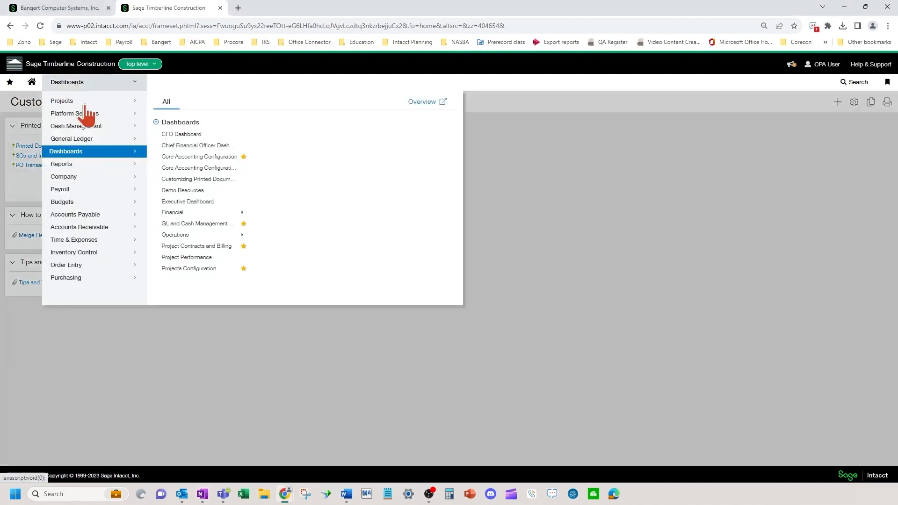
click(114, 234)
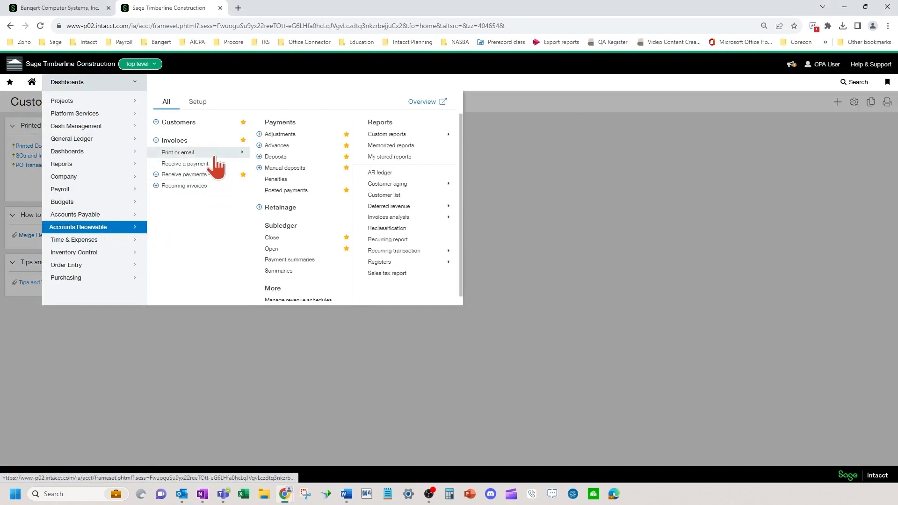
click(233, 157)
click(289, 159)
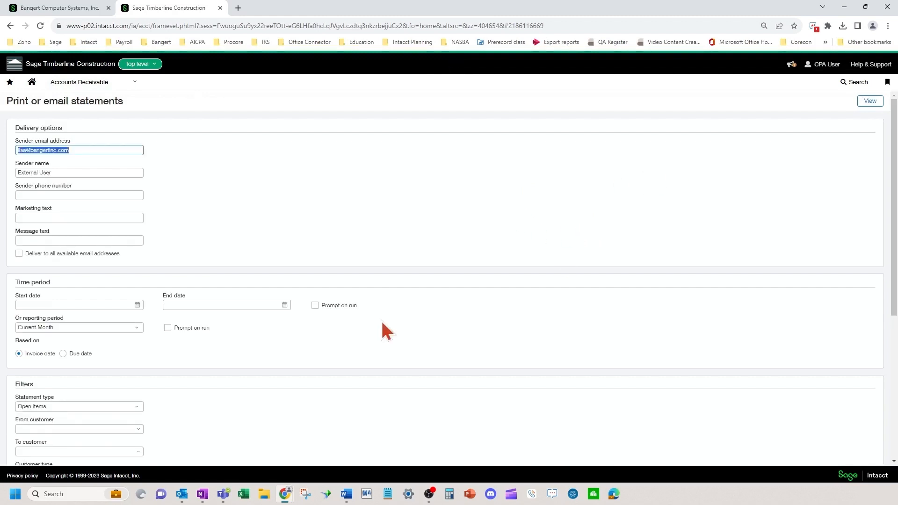
Check which printed document templates are offered in the format settings for customer statements
scroll(187, 381, down, 3)
scroll(187, 381, down, 2)
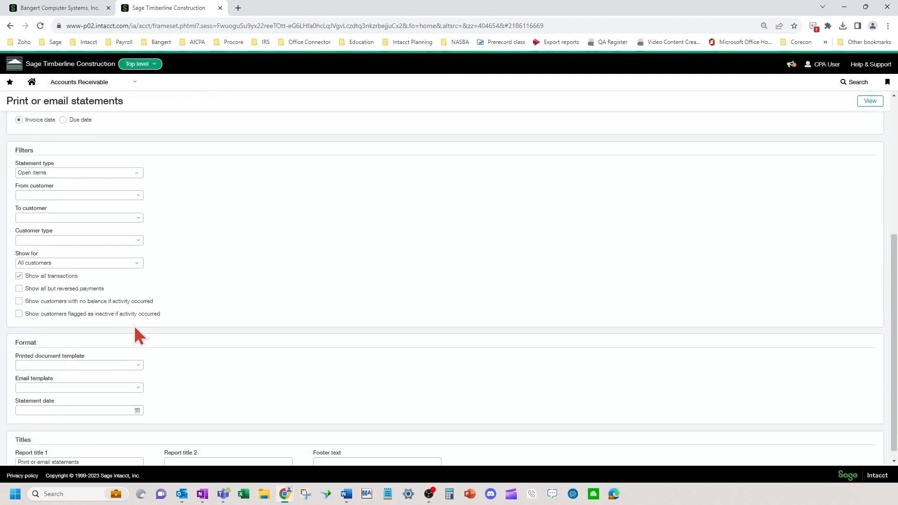
click(139, 366)
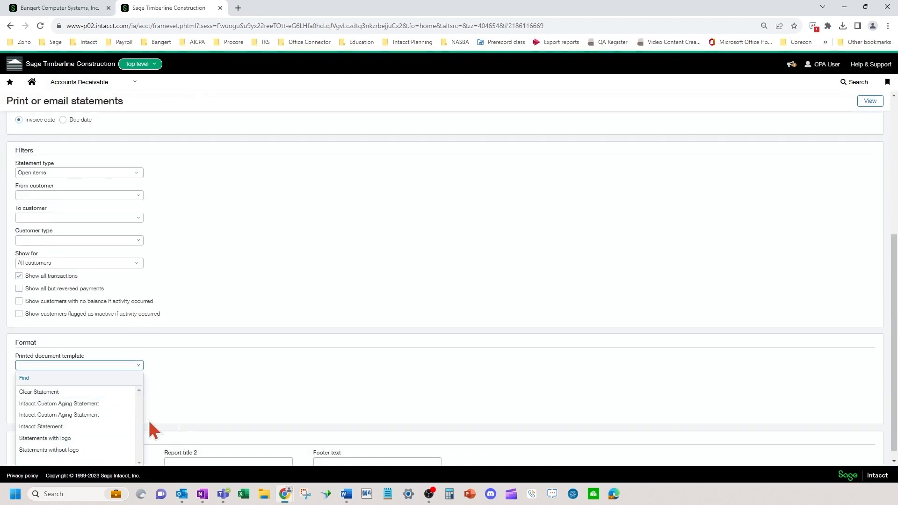
click(255, 386)
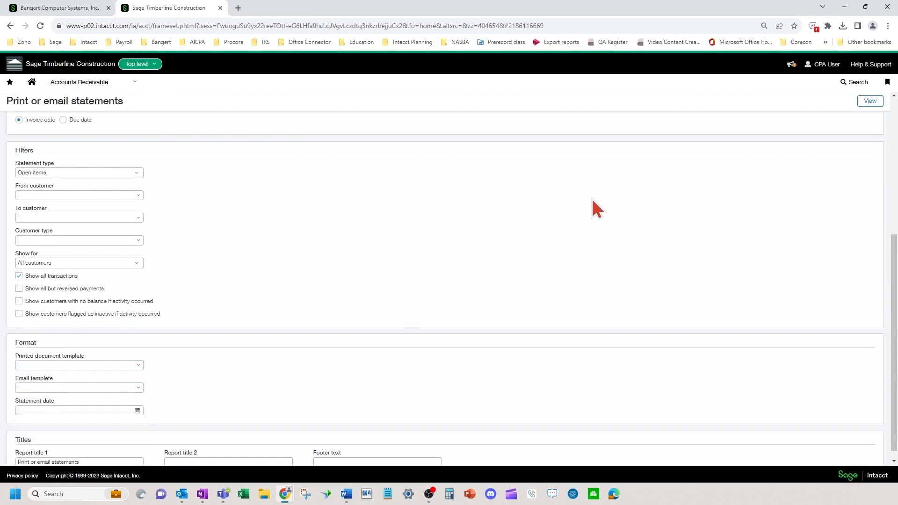
Generate the list of customer statements with the current settings and view the Burns Restaurants statement preview at full size
scroll(771, 181, up, 5)
click(869, 102)
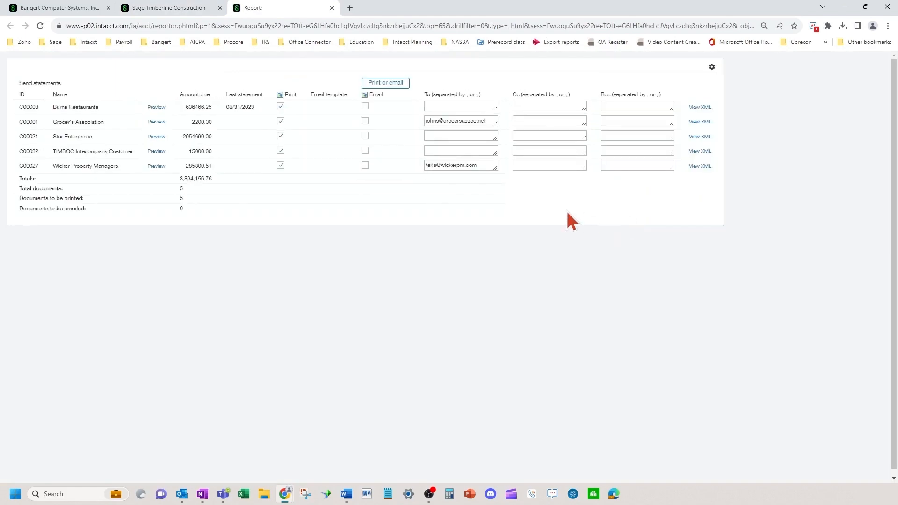
drag(897, 29, 463, 74)
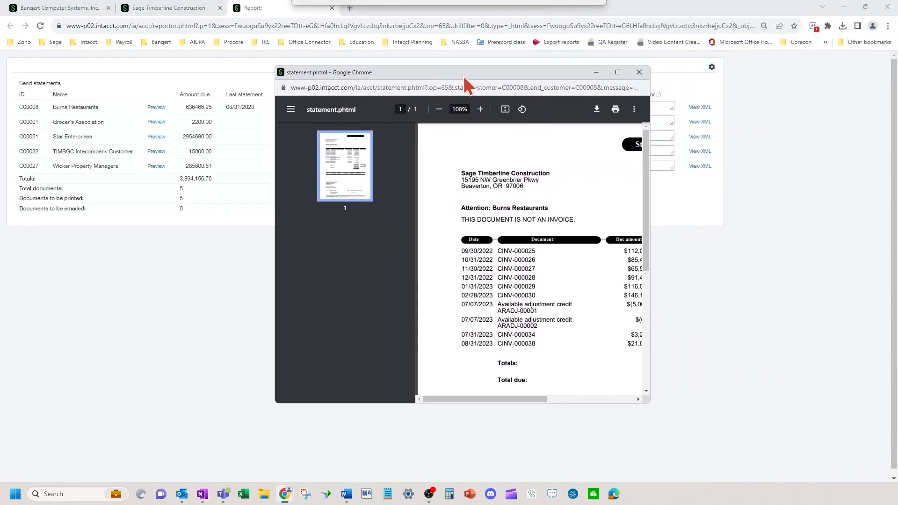
click(618, 73)
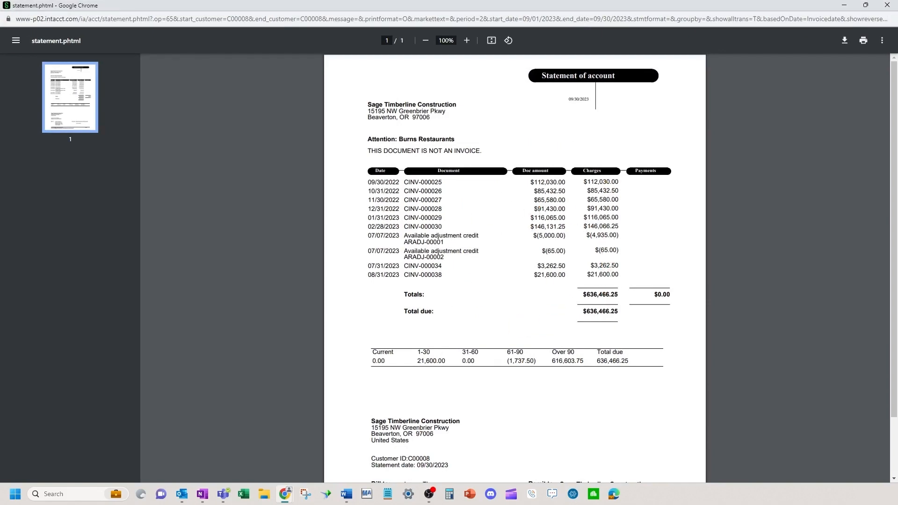
Bring up the printed EnviroLogic subcontract document and enlarge it to full size
drag(795, 114, 556, 63)
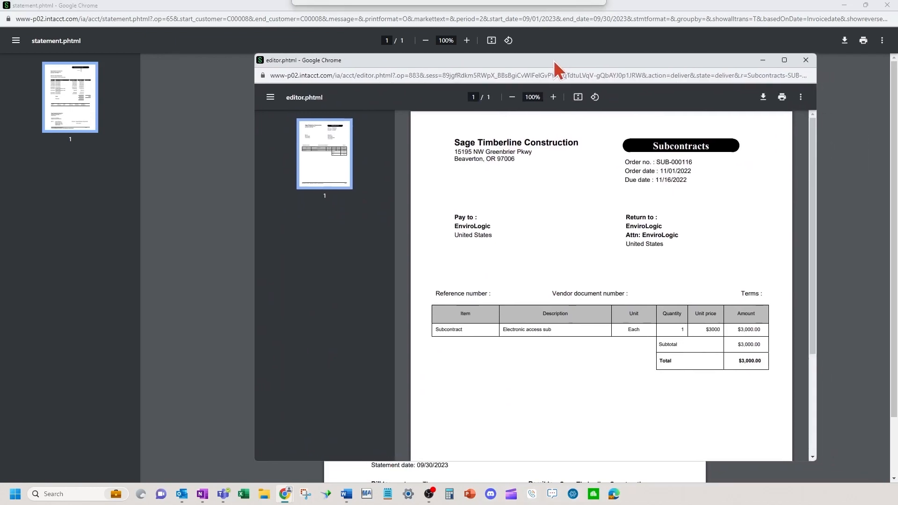
click(784, 60)
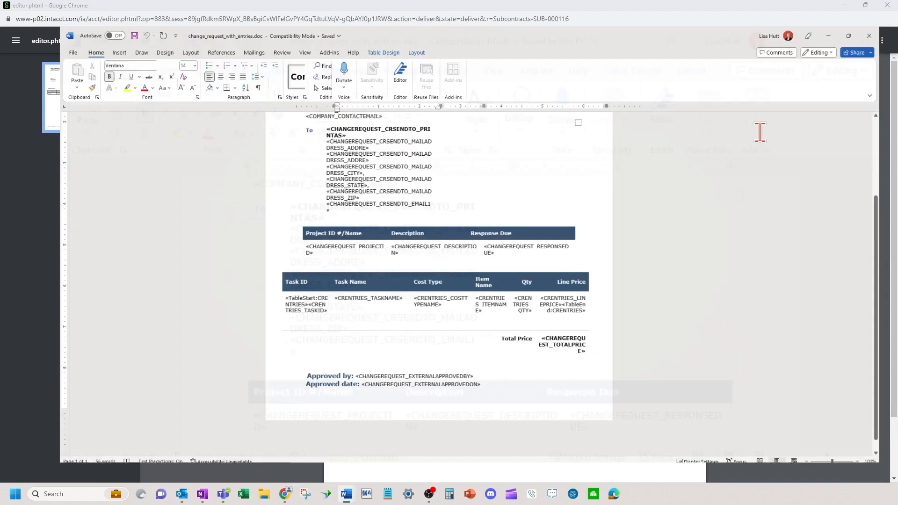
Switch to Word and examine the merge fields and tables in the change_request_with_entries.doc template from header to approval lines
click(777, 129)
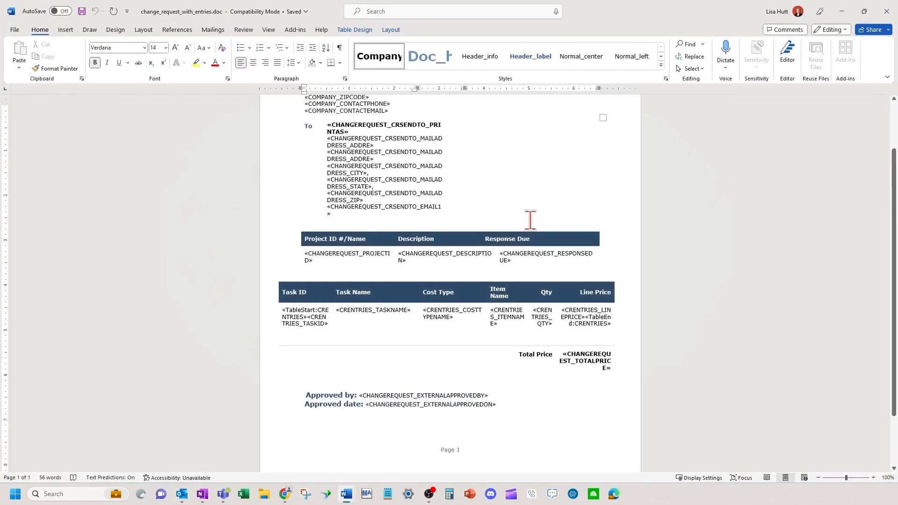
scroll(530, 220, up, 3)
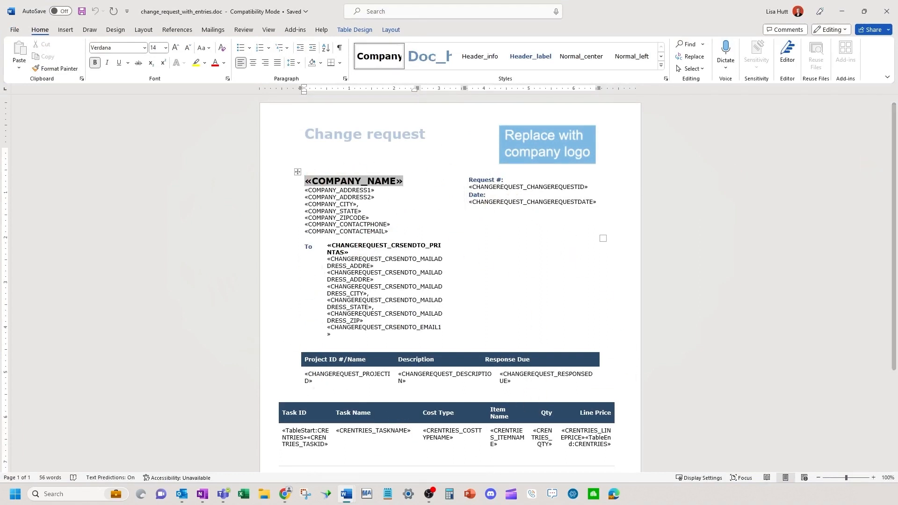
click(358, 292)
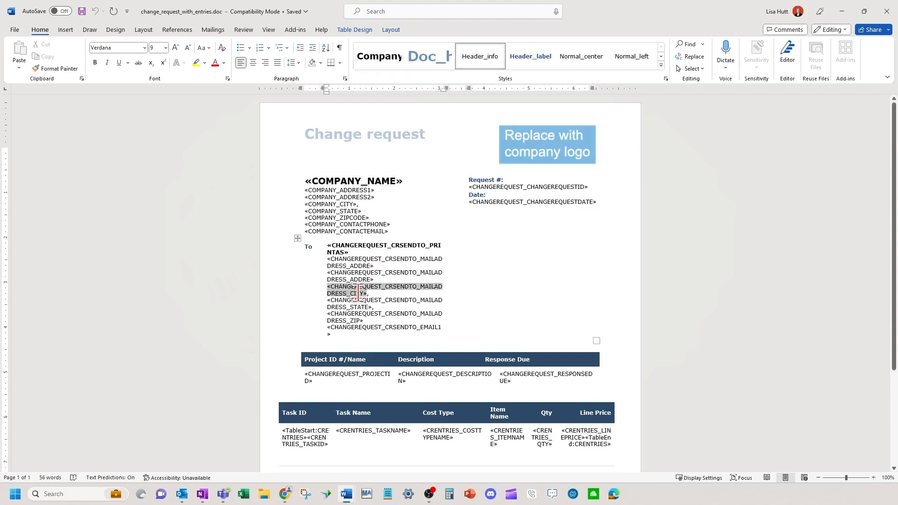
click(368, 360)
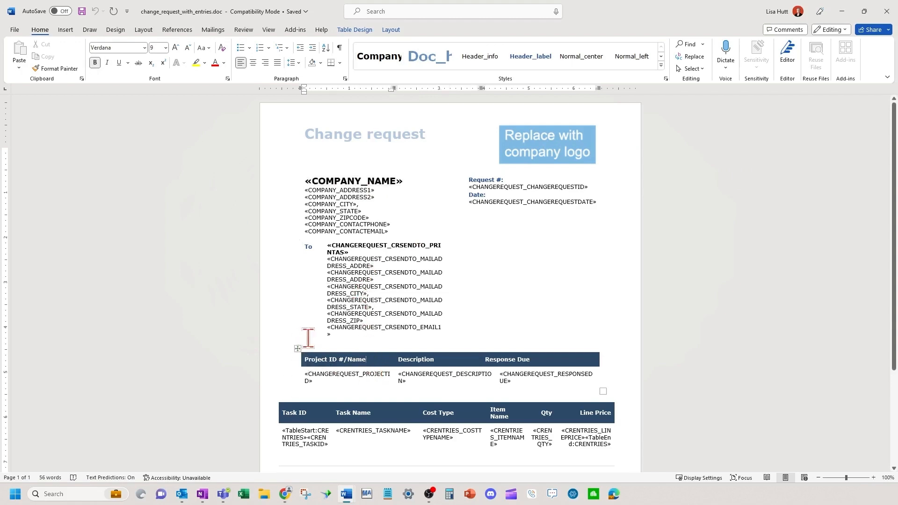
scroll(388, 361, down, 3)
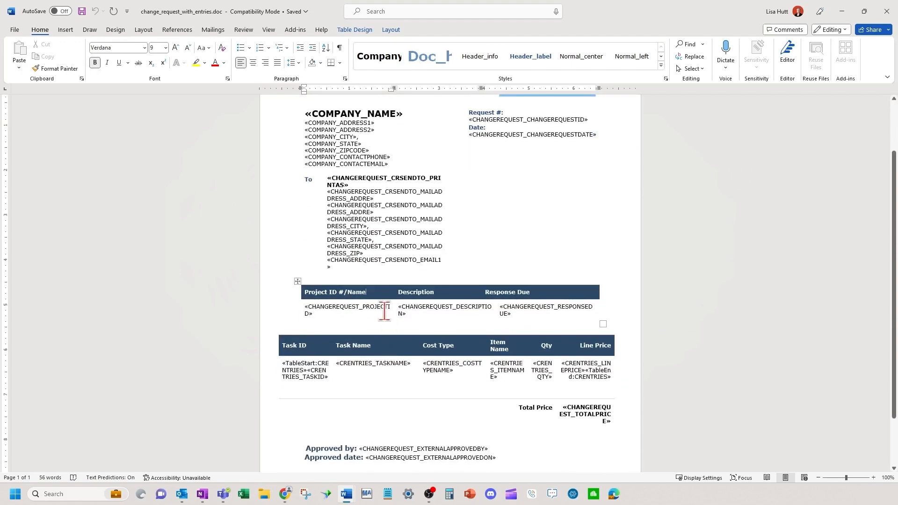
scroll(468, 355, down, 2)
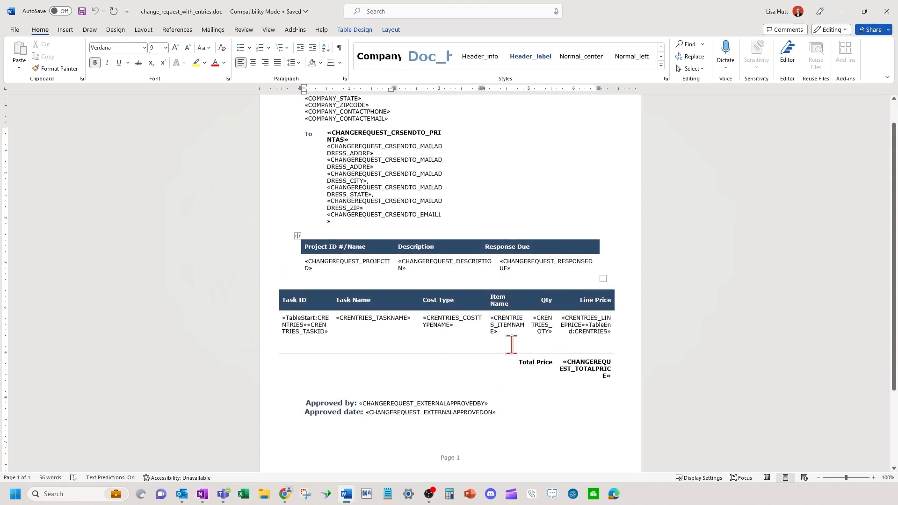
scroll(511, 345, up, 5)
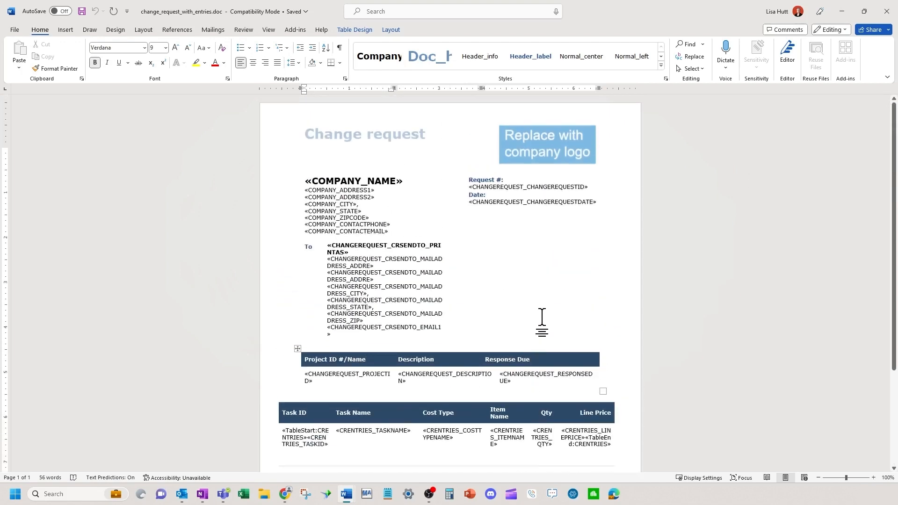
Minimize the Word template and both document preview windows, and close the statements report
click(842, 11)
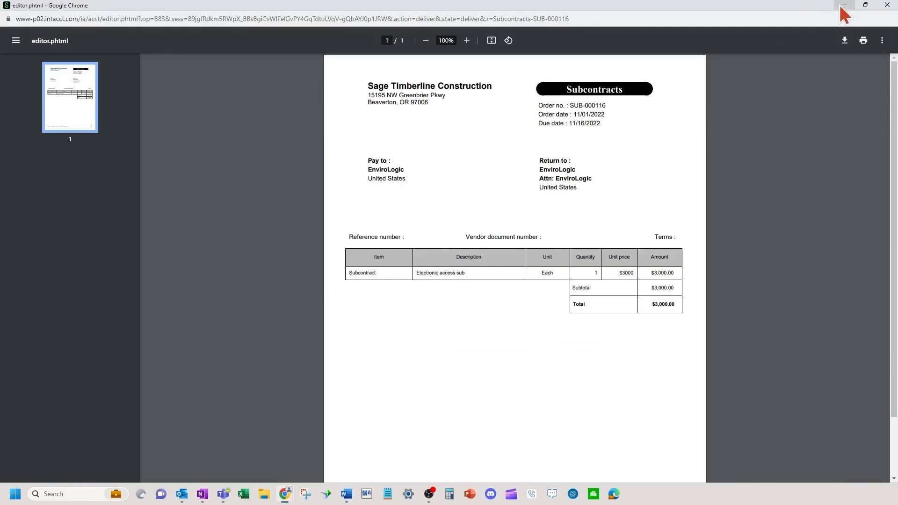
click(842, 6)
click(845, 5)
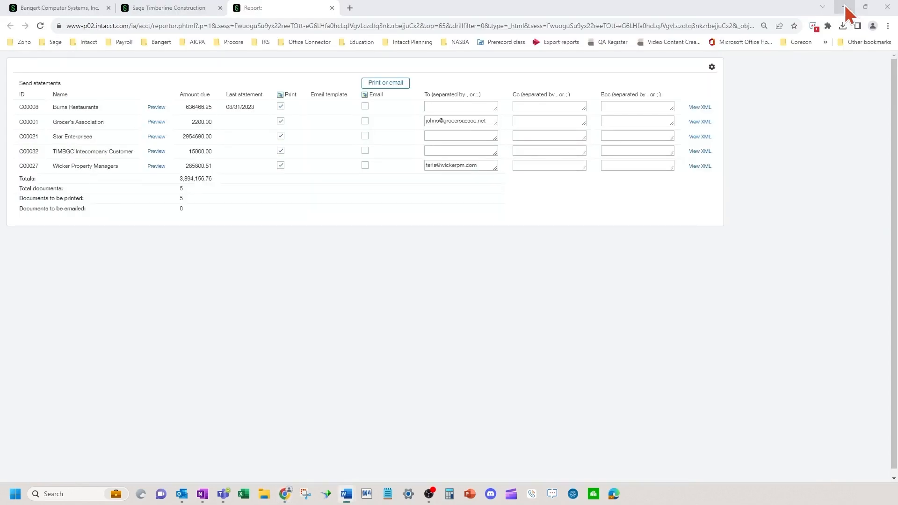
click(332, 8)
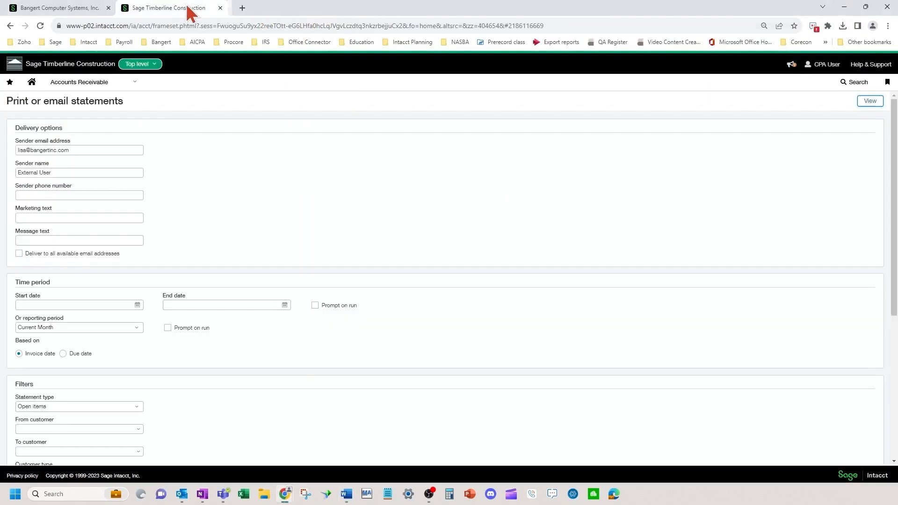
Open the list of invoices in the Projects module and include private records
click(87, 84)
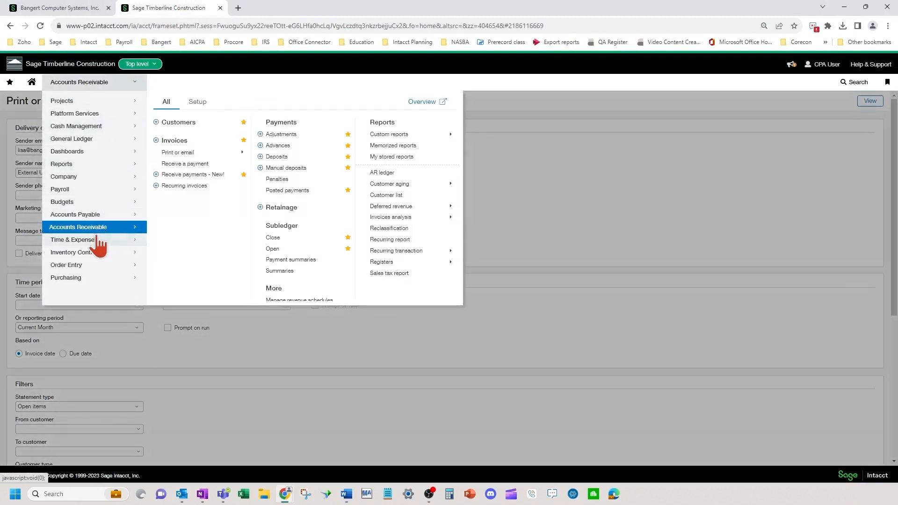
click(100, 102)
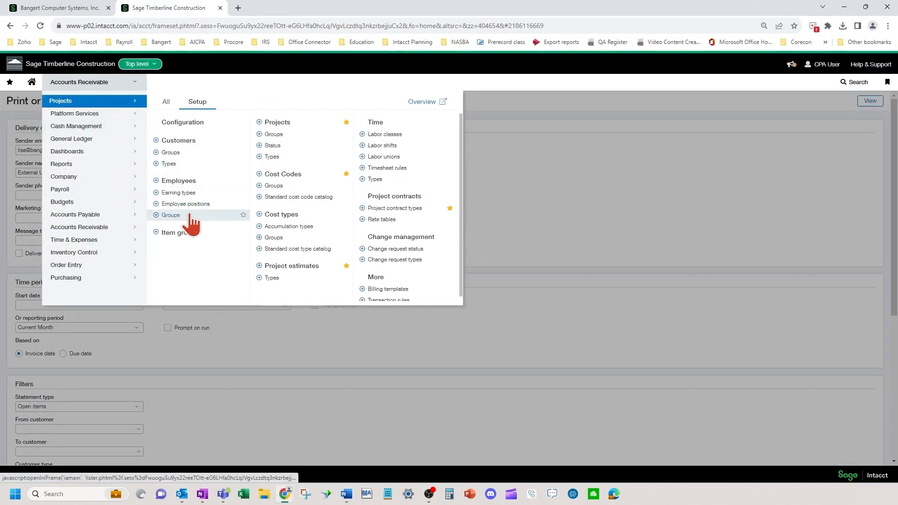
click(166, 102)
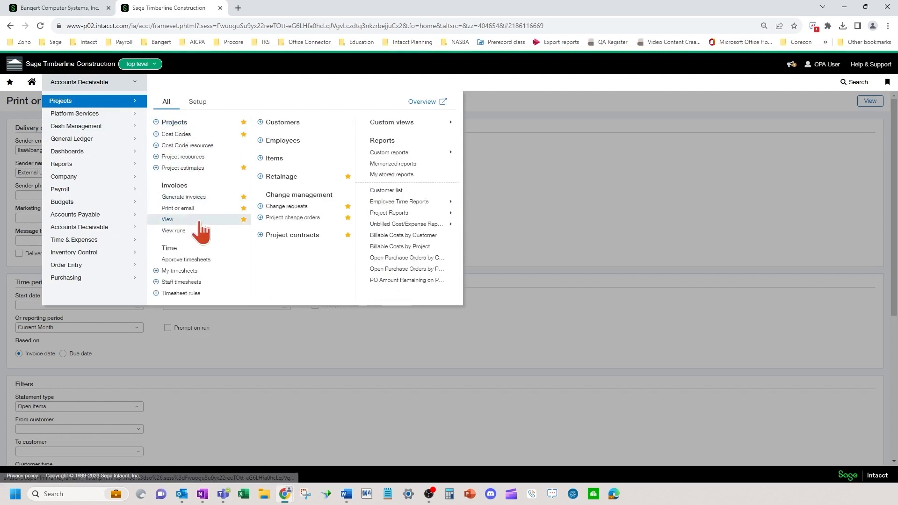
click(201, 223)
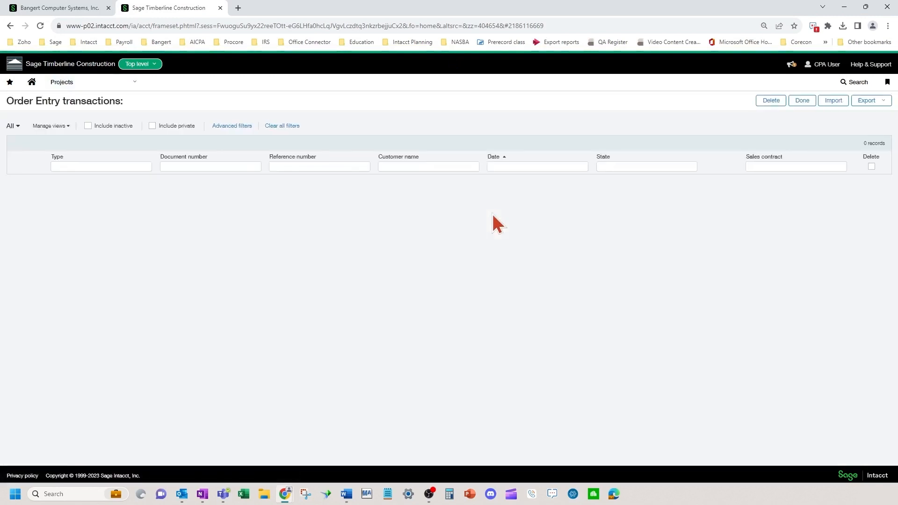
click(152, 125)
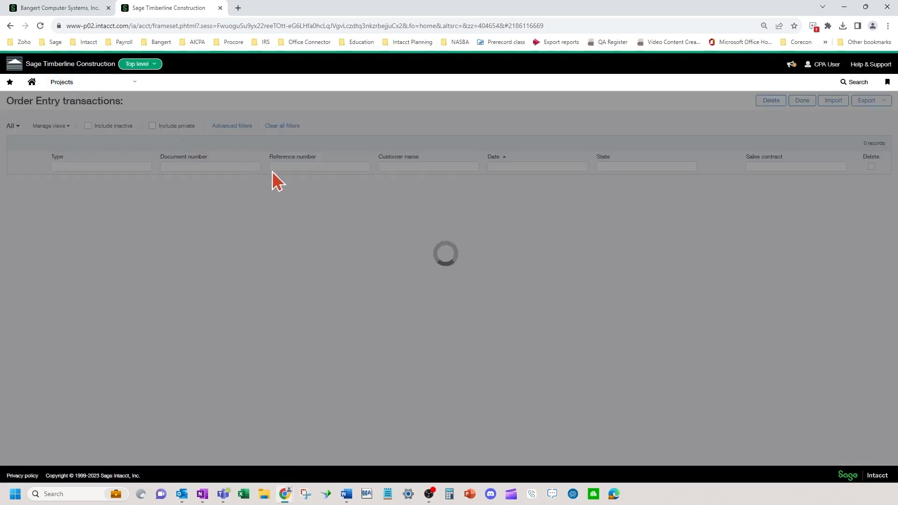
Produce the printed version of the Star Enterprises Project Contract Invoice dated 12/31/2023, using Print as the delivery method
click(650, 204)
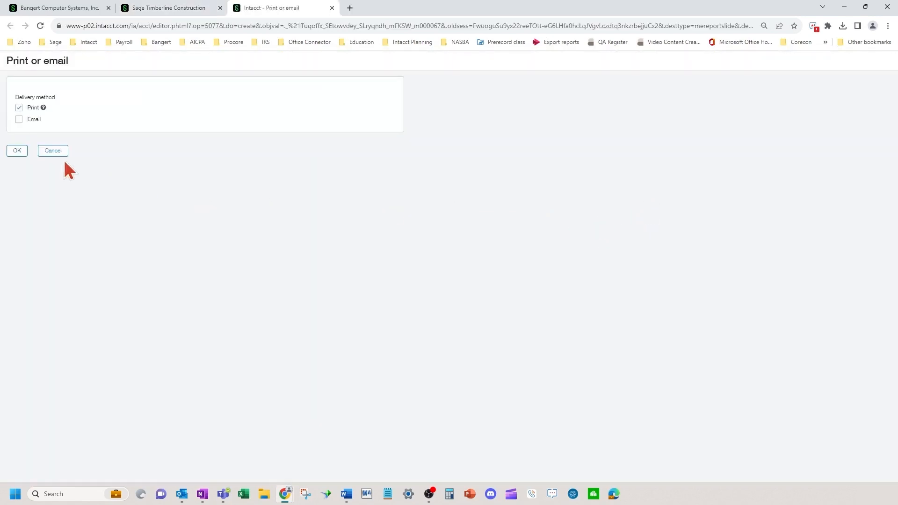
click(16, 151)
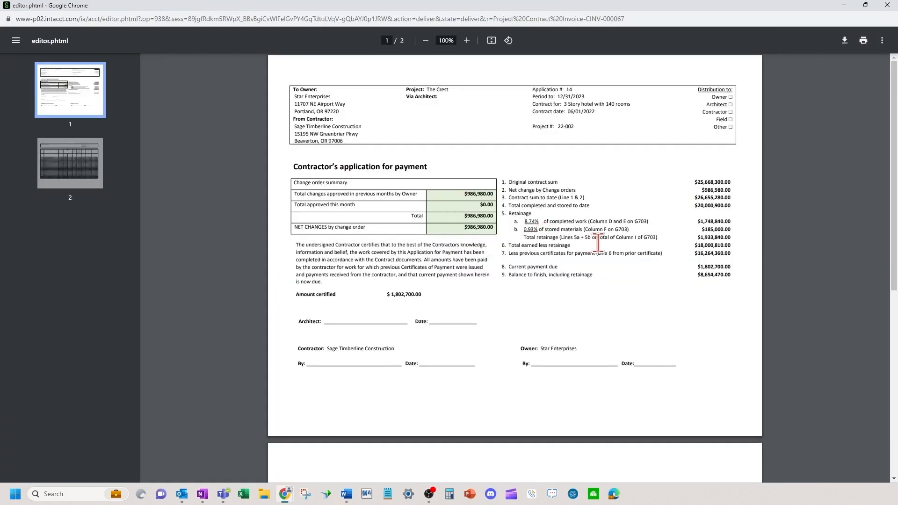
Review the invoice's payment application summary and its line-item page, and close the preview and the print page
scroll(599, 248, down, 7)
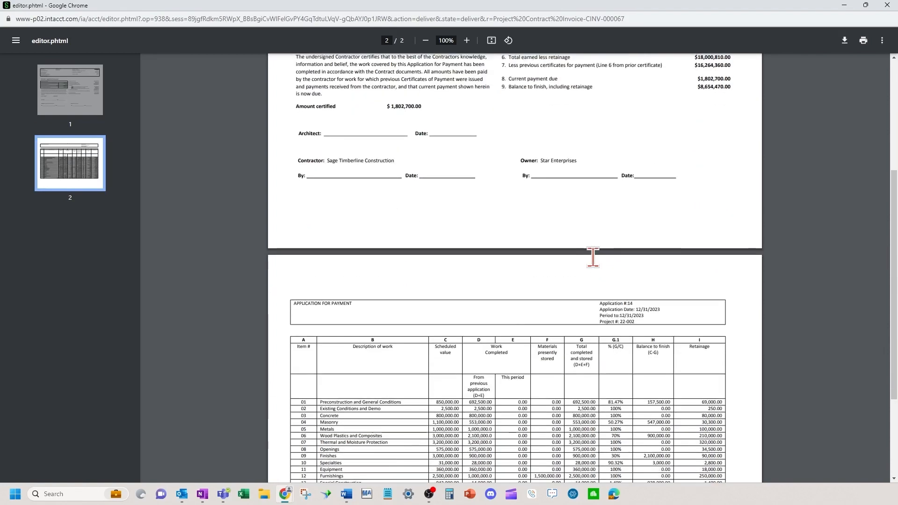
scroll(597, 251, up, 7)
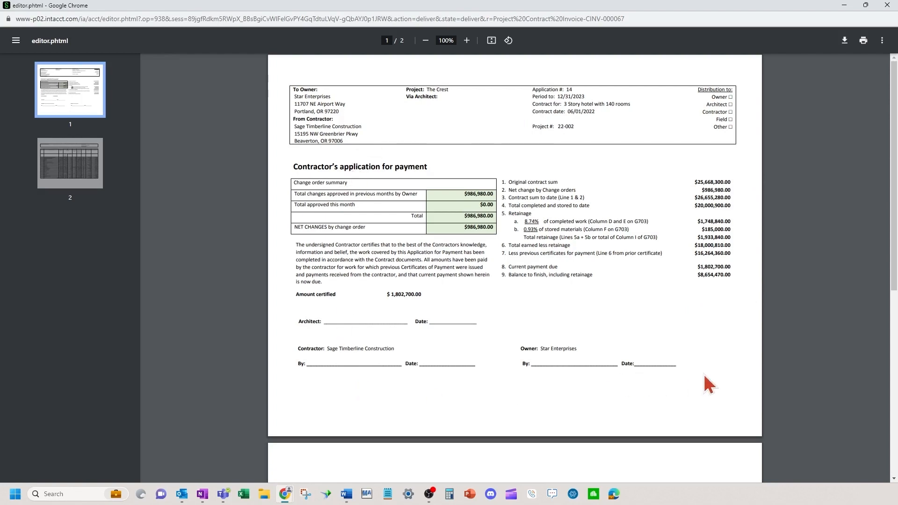
scroll(572, 306, down, 7)
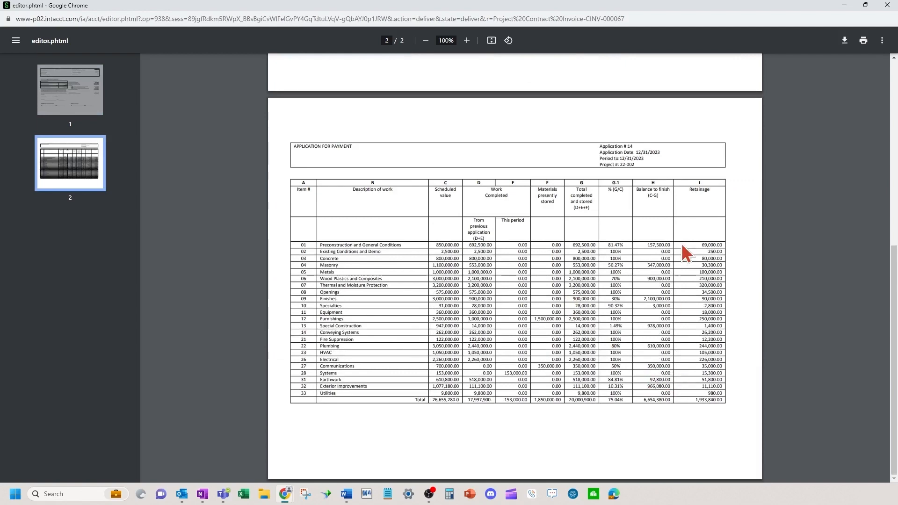
scroll(594, 246, up, 6)
scroll(593, 248, up, 2)
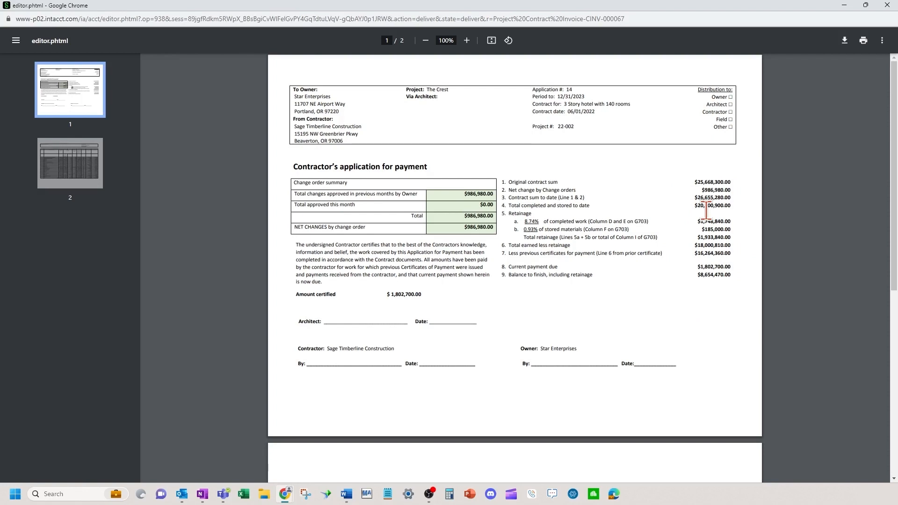
click(889, 6)
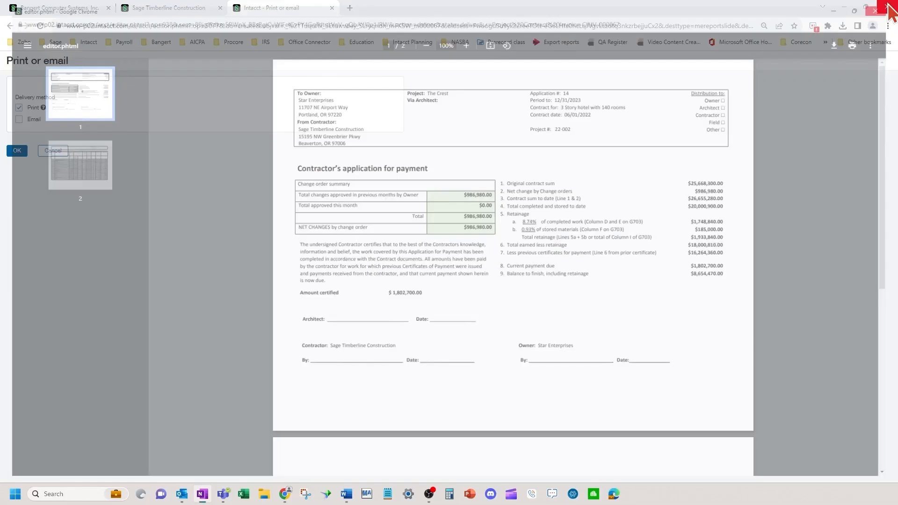
click(332, 8)
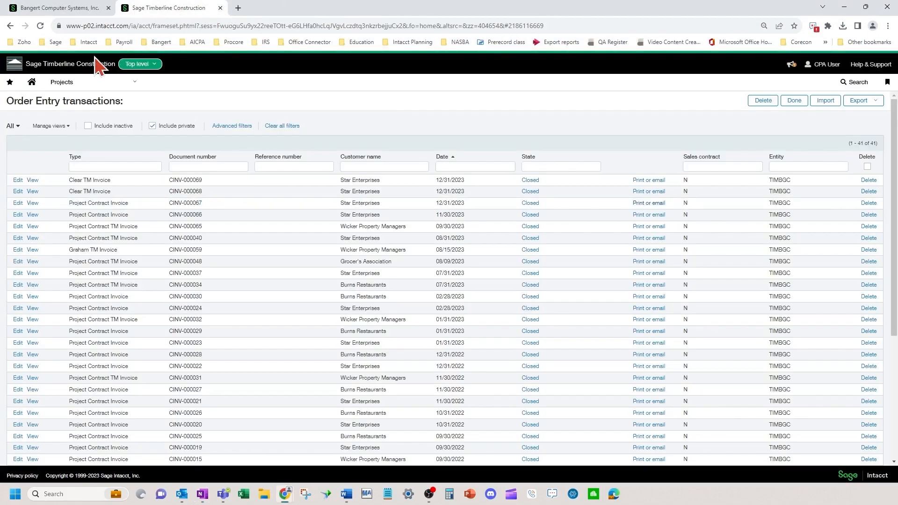
Open the Customizing Printed Document Templates dashboard
click(61, 82)
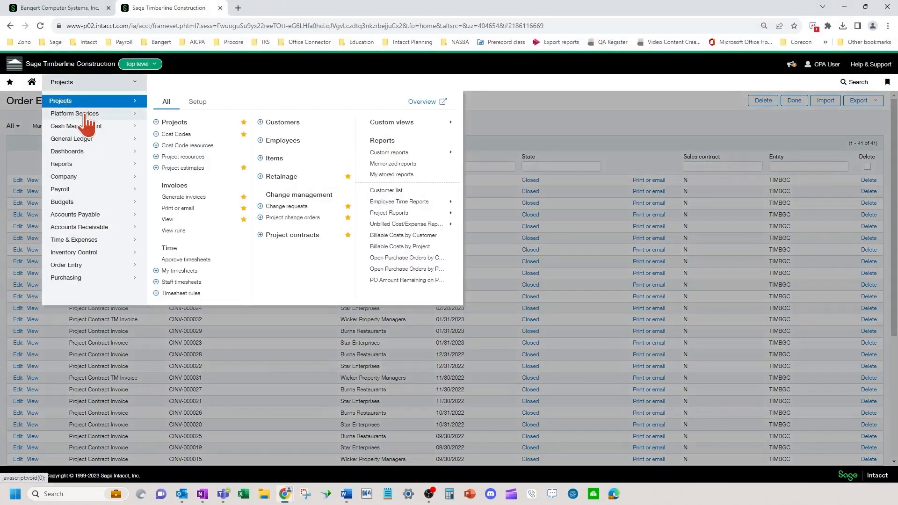
click(86, 115)
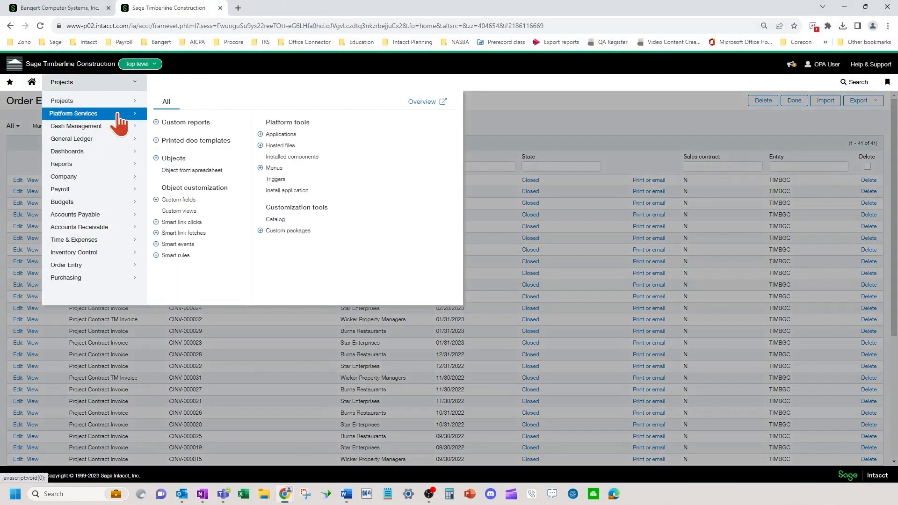
click(94, 152)
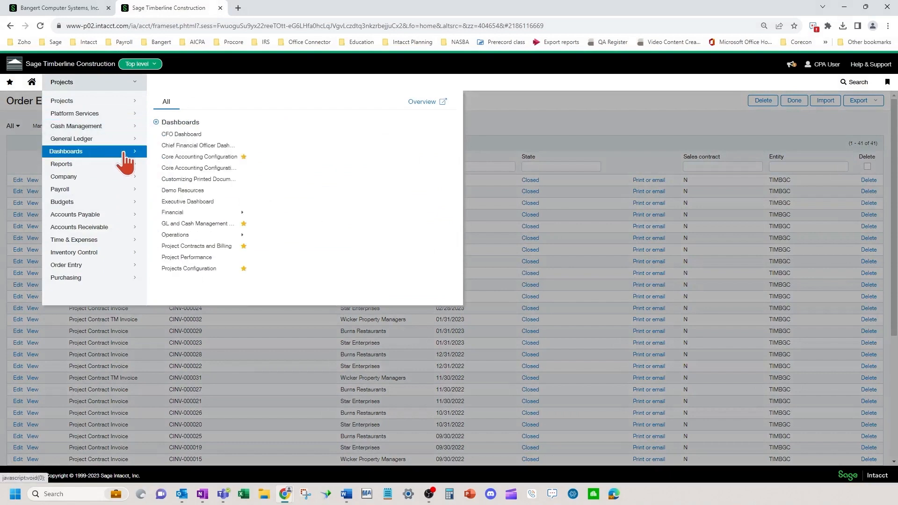
click(189, 180)
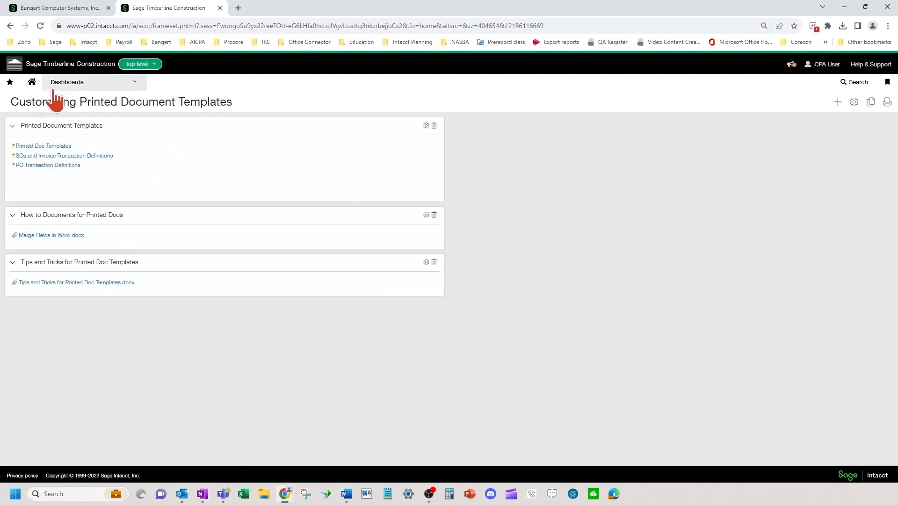
Open the list of printed document templates from the dashboard and enlarge its window to full screen
click(73, 86)
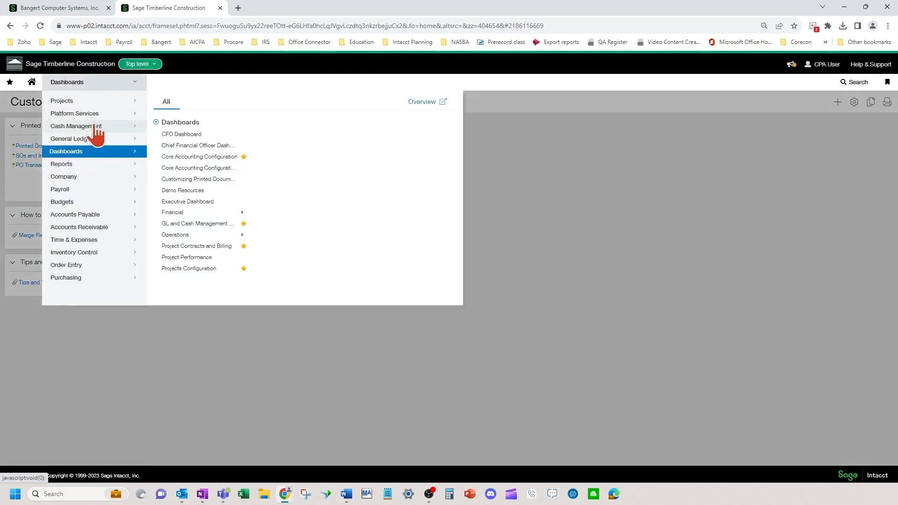
mouse_move(89, 115)
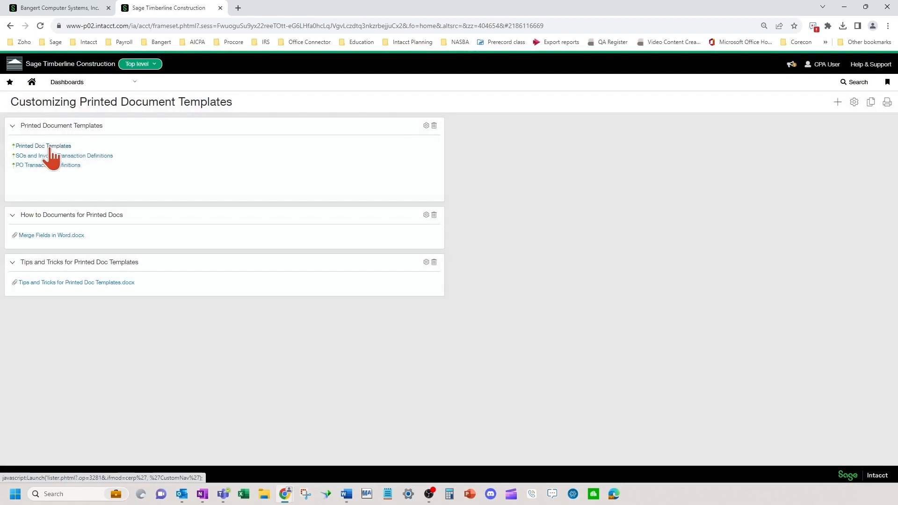
click(50, 146)
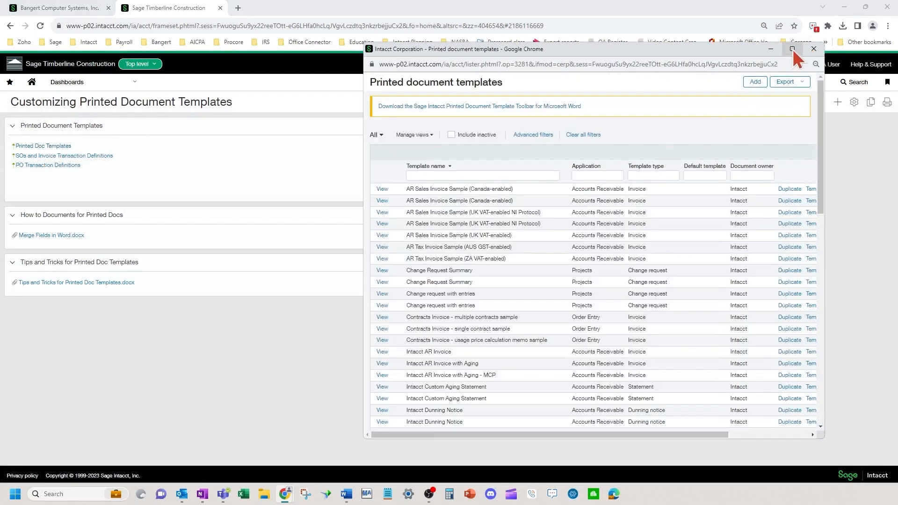
click(792, 49)
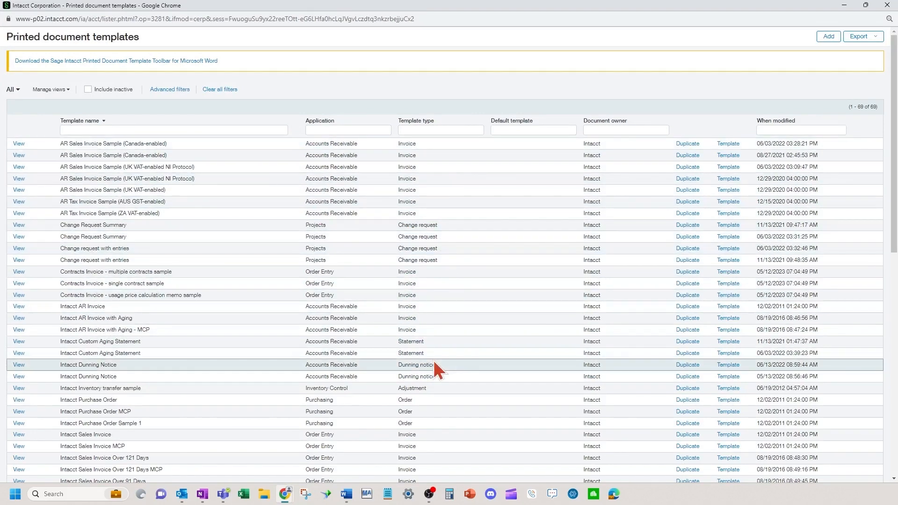
Look through the printed document templates, from the Intacct-owned samples to the custom ones at the end of the list
scroll(439, 381, down, 6)
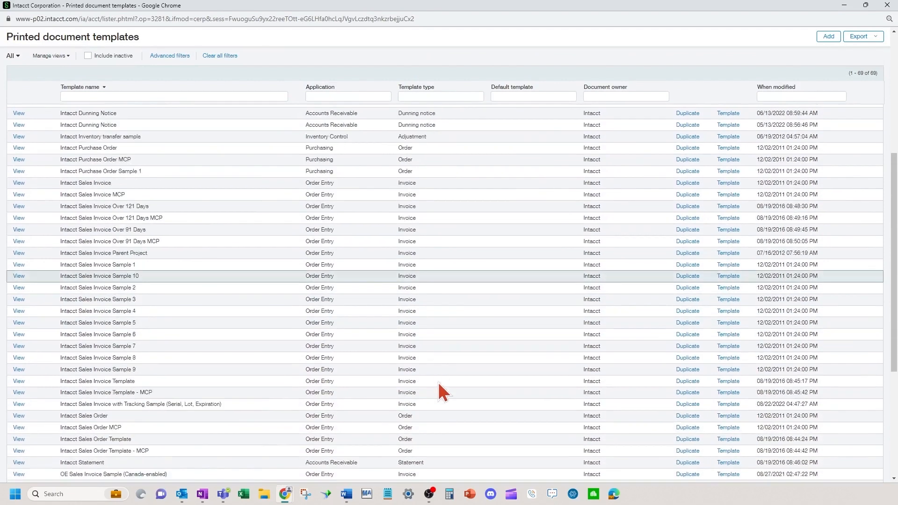
scroll(442, 292, down, 4)
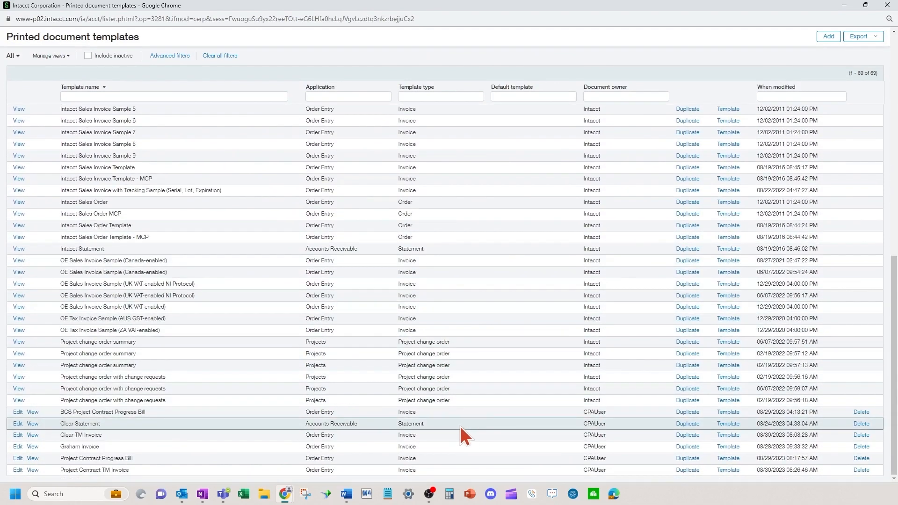
scroll(460, 425, up, 6)
scroll(479, 249, up, 4)
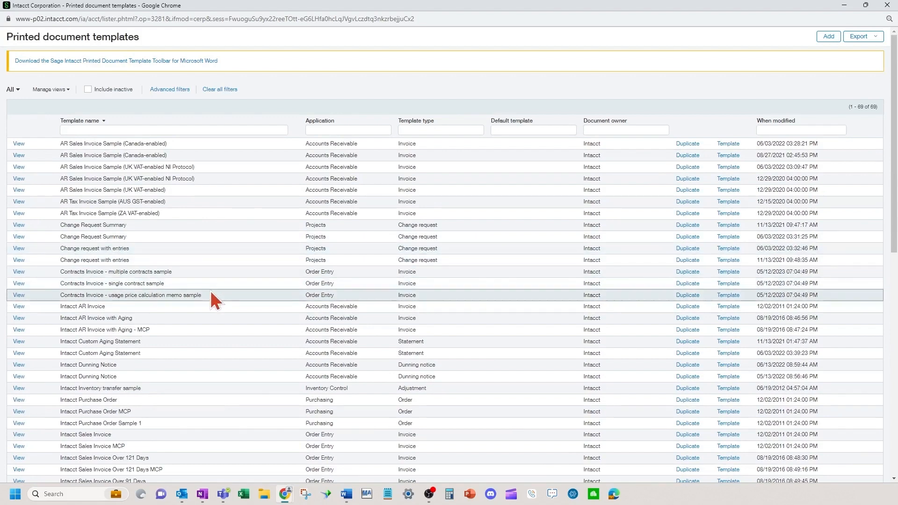
scroll(210, 292, down, 1)
scroll(209, 290, down, 9)
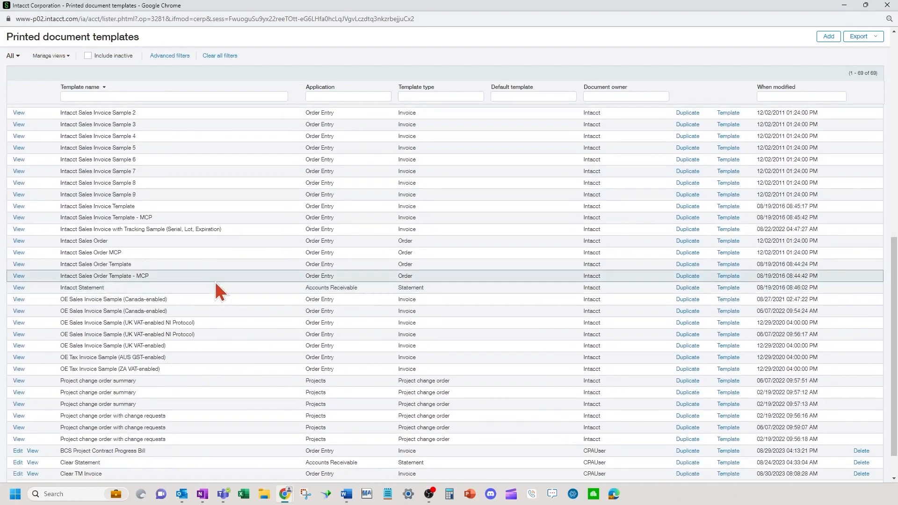
scroll(220, 281, down, 1)
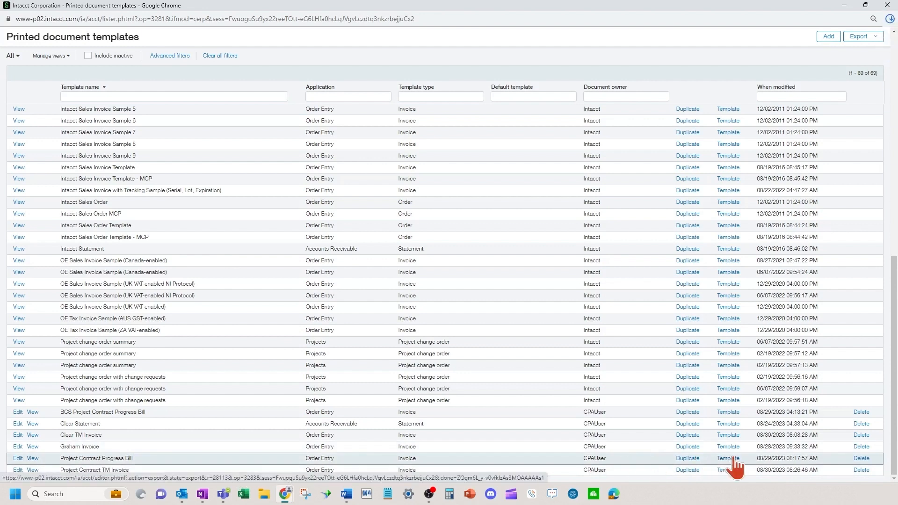
Download the Project Contract Progress Bill template, open it in Word and maximize the document window
click(733, 460)
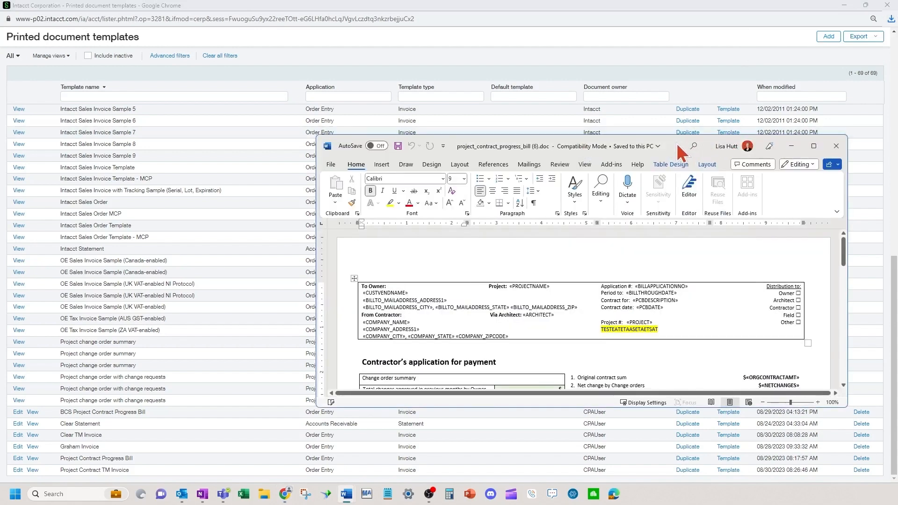
drag(677, 143, 654, 143)
click(792, 147)
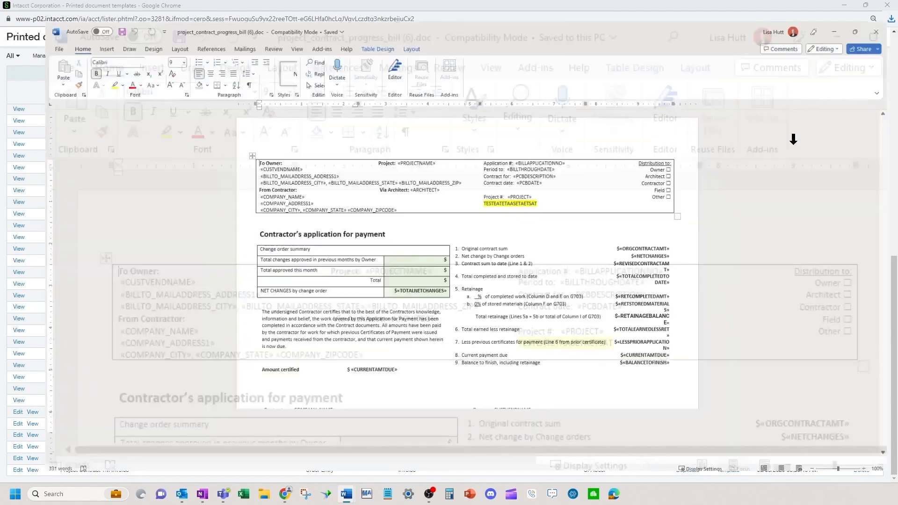
Examine the merge fields in the template's header block and the Change order summary table
click(474, 194)
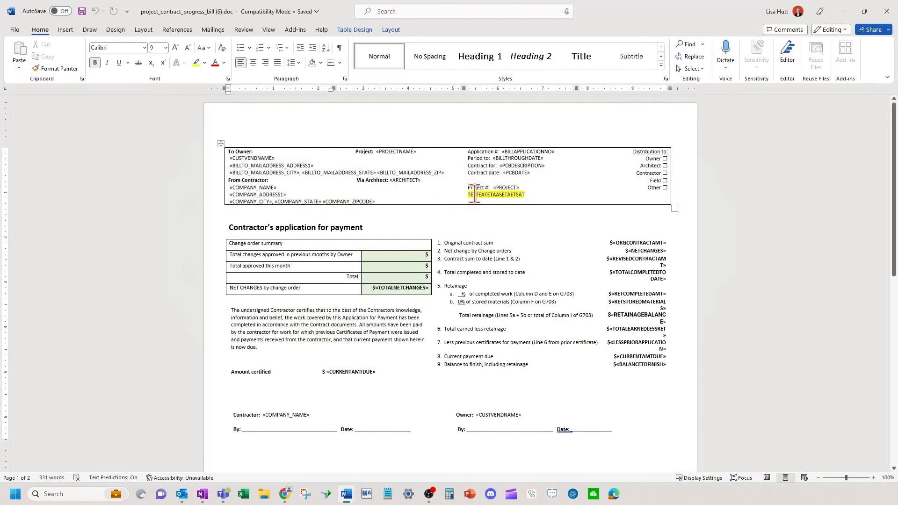
click(380, 158)
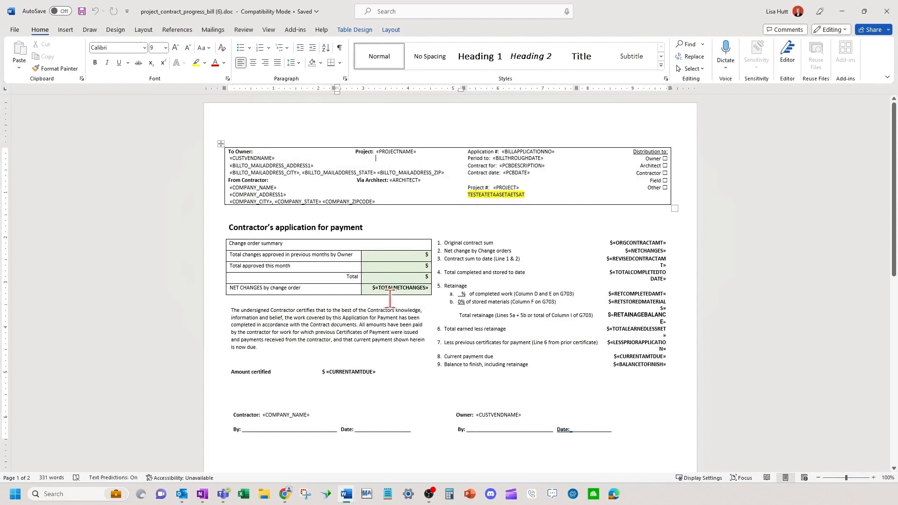
click(267, 259)
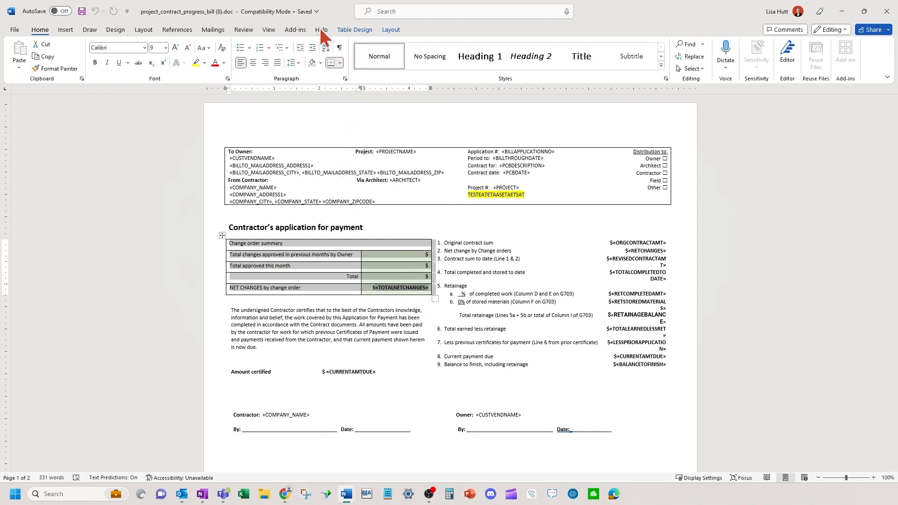
Log in to Intacct from the Word add-in with the company ID, user ID and password
click(296, 29)
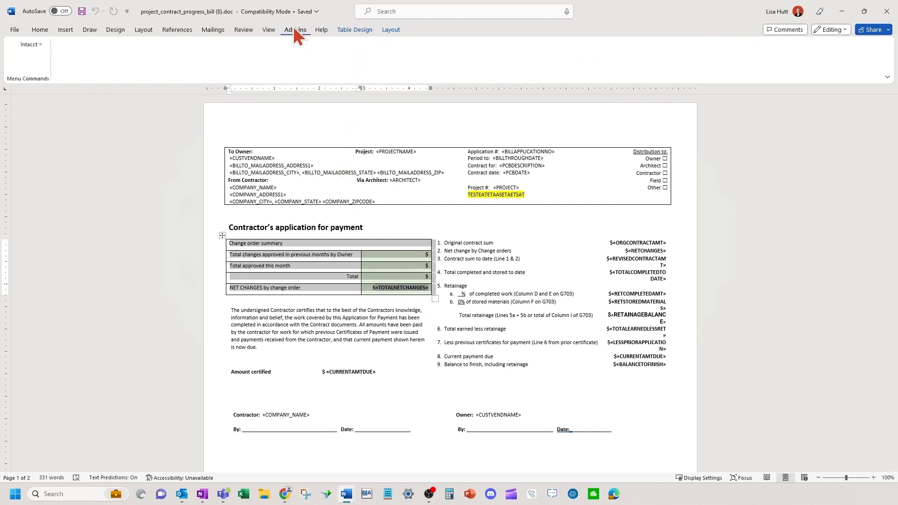
click(30, 45)
click(40, 58)
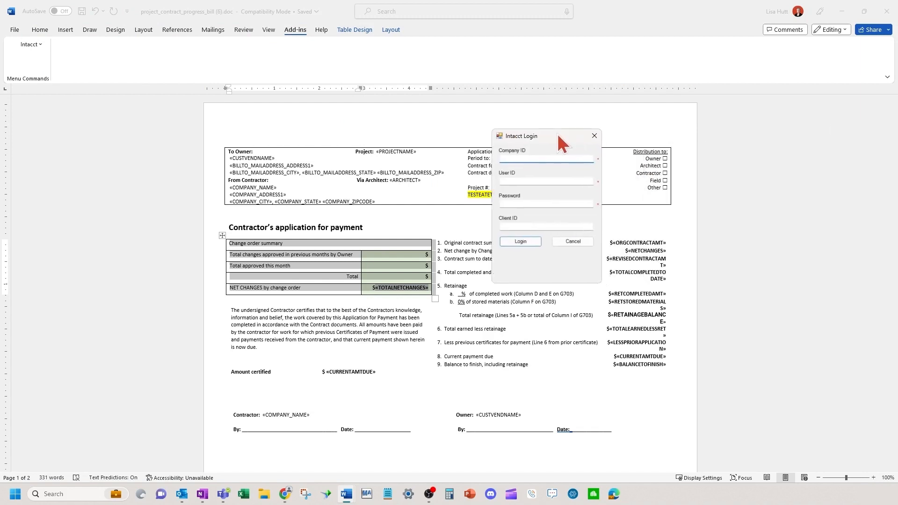
click(518, 243)
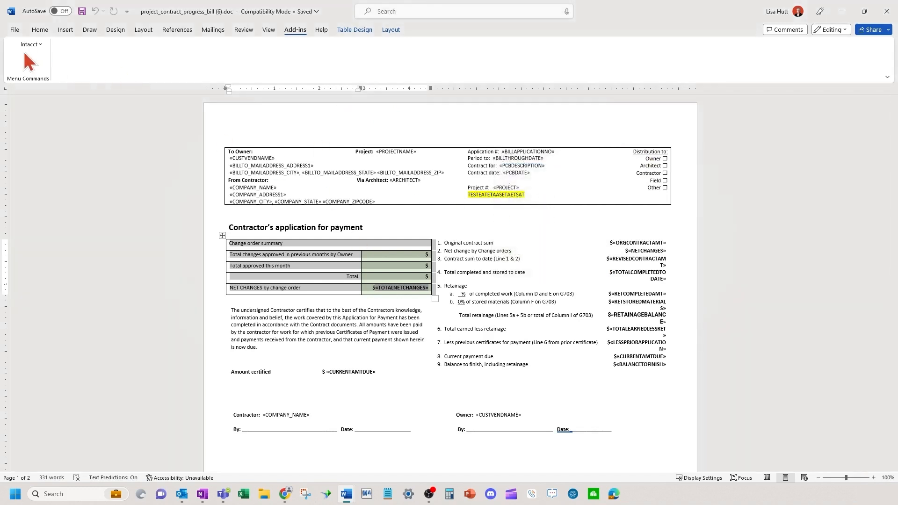
Bring up the Accounts Receivable invoice fields available for insertion and sort them by merge field name
click(30, 44)
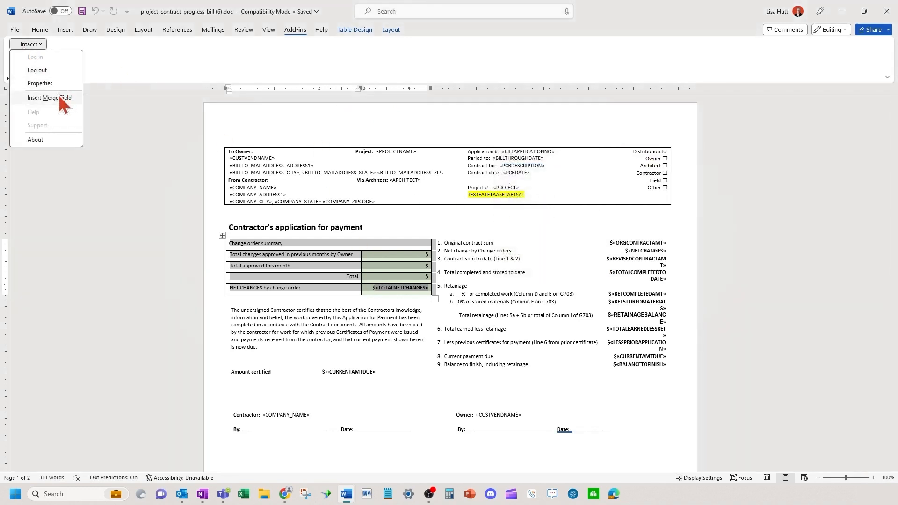
click(59, 98)
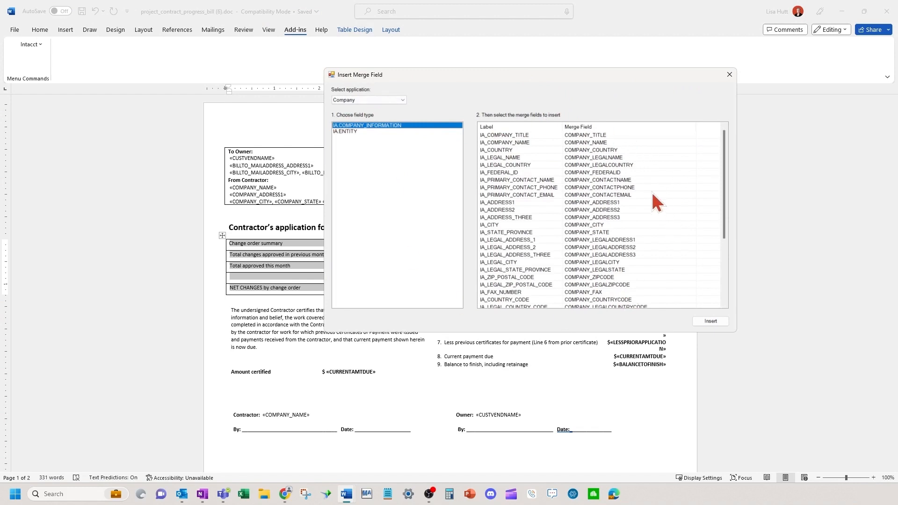
click(365, 103)
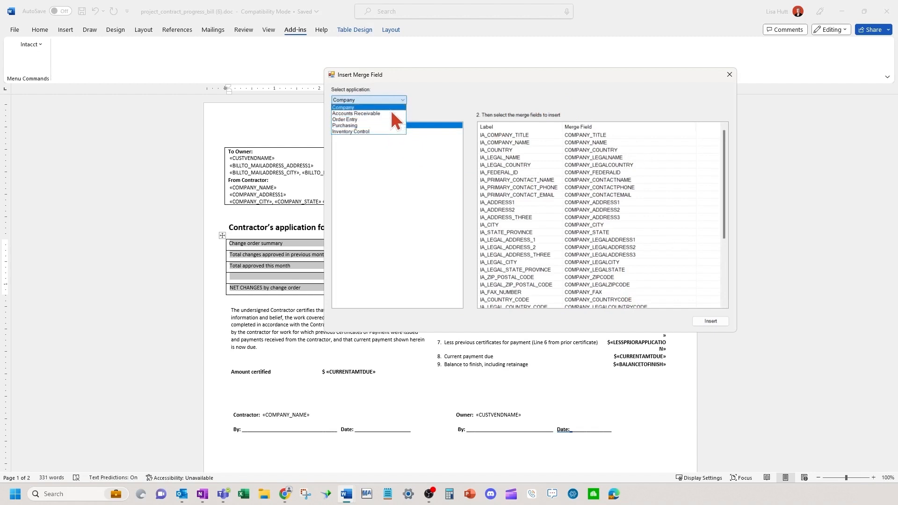
click(386, 115)
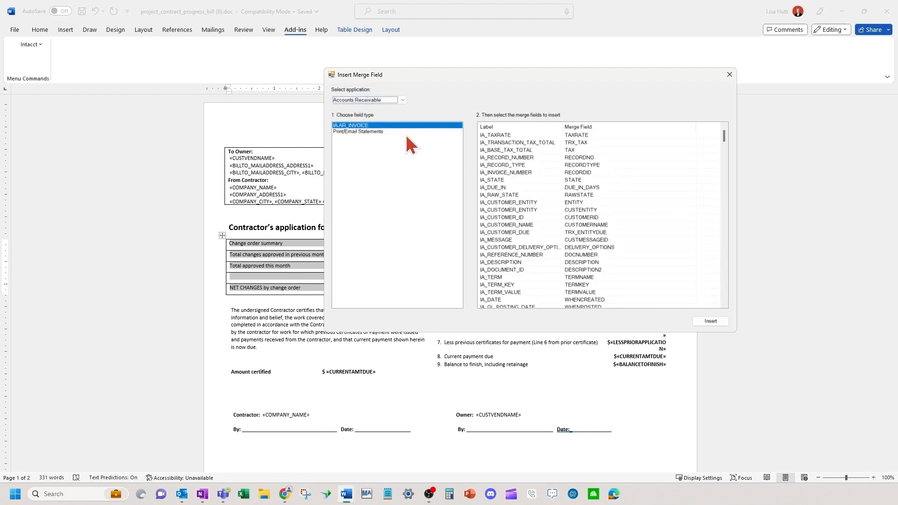
click(597, 125)
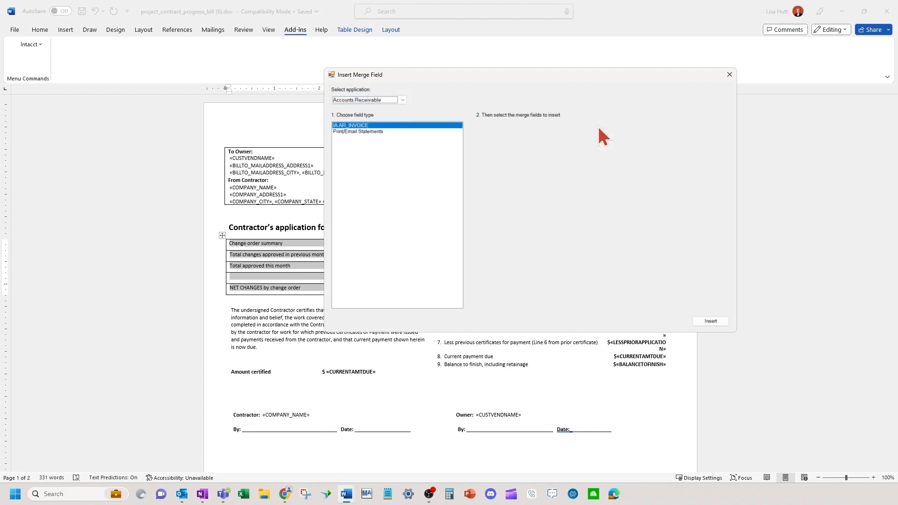
click(555, 125)
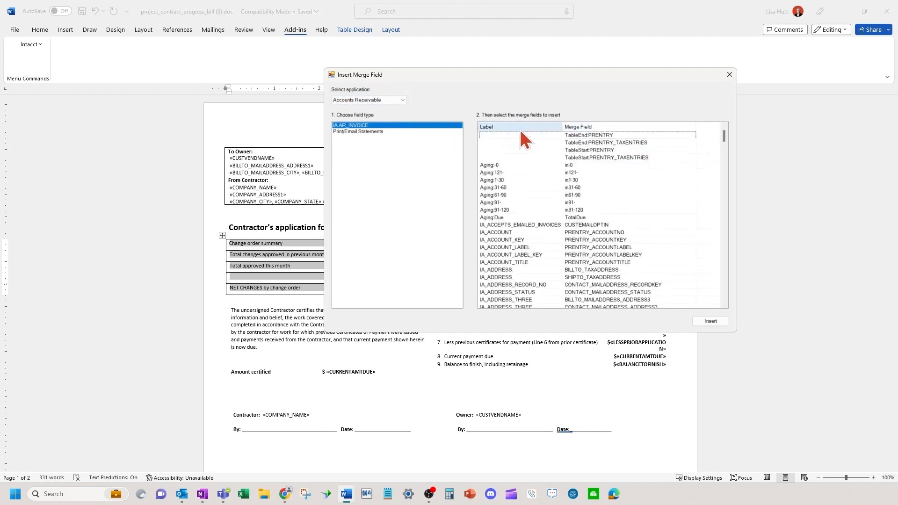
click(616, 128)
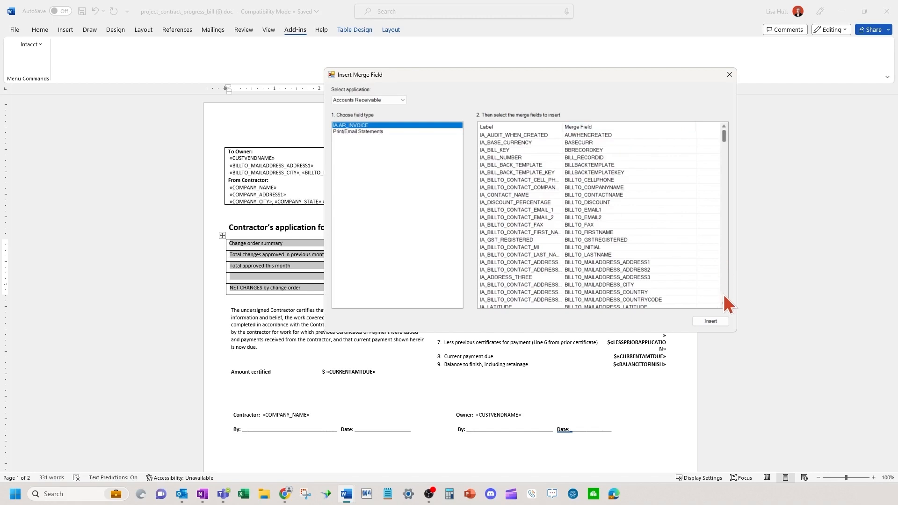
Find and select the PROJECTCONTRACTID merge field among the Accounts Receivable invoice fields
scroll(724, 295, down, 20)
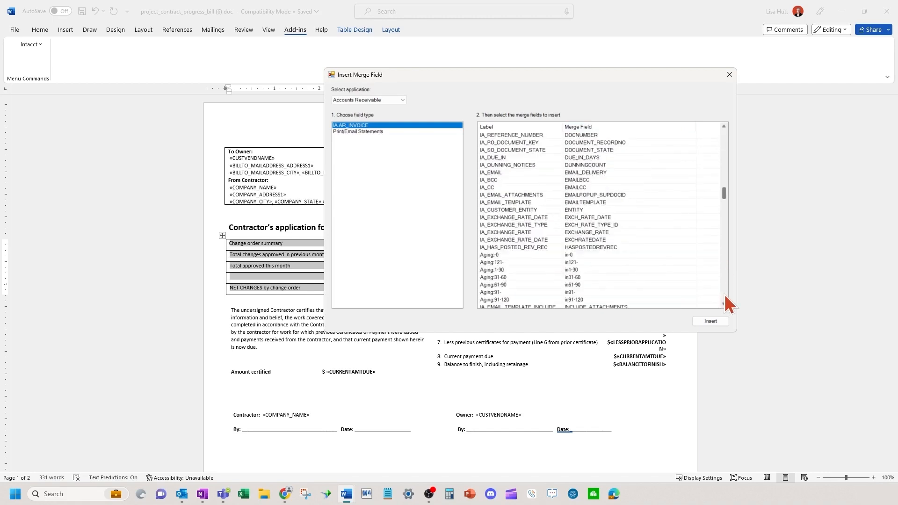
scroll(725, 297, down, 8)
scroll(725, 297, down, 12)
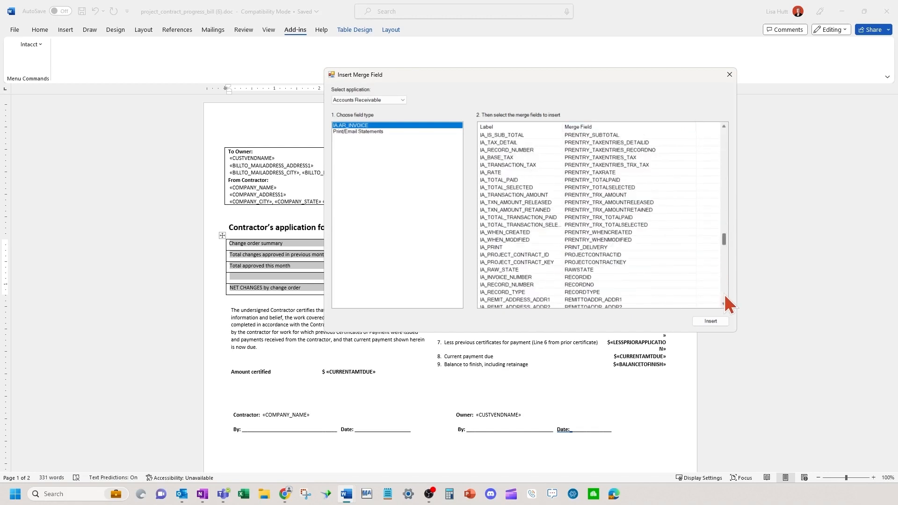
click(591, 268)
click(596, 247)
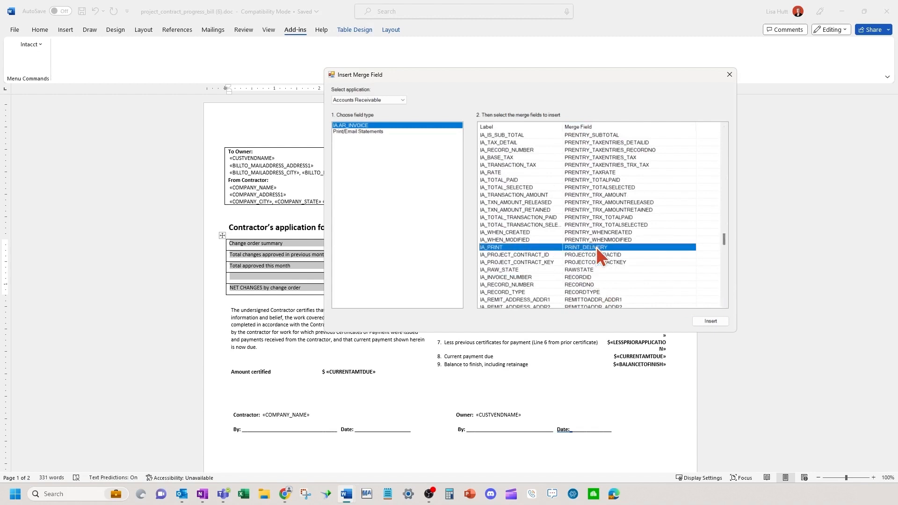
click(625, 254)
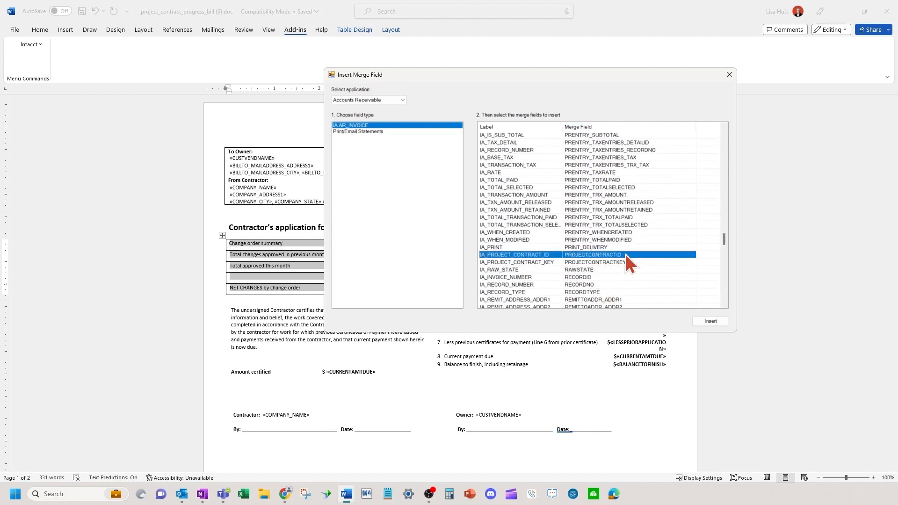
Insert the PROJECTCONTRACTID merge field on the blank line below Contract date in the header block, and close the merge field dialog
drag(646, 87, 683, 237)
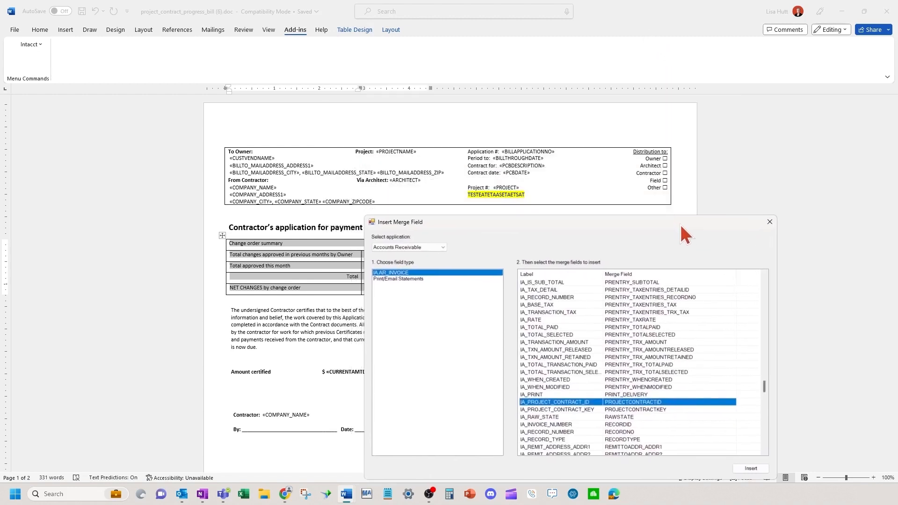
click(571, 174)
click(538, 182)
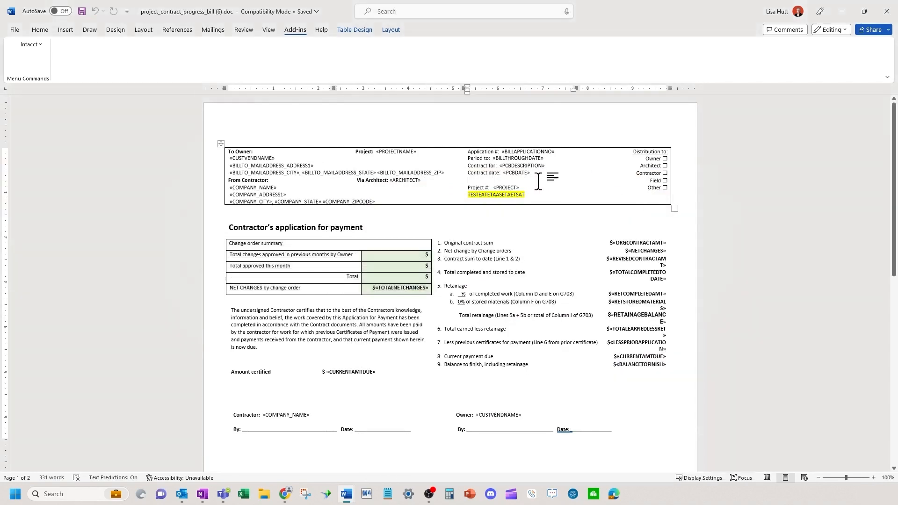
key(alt+Tab)
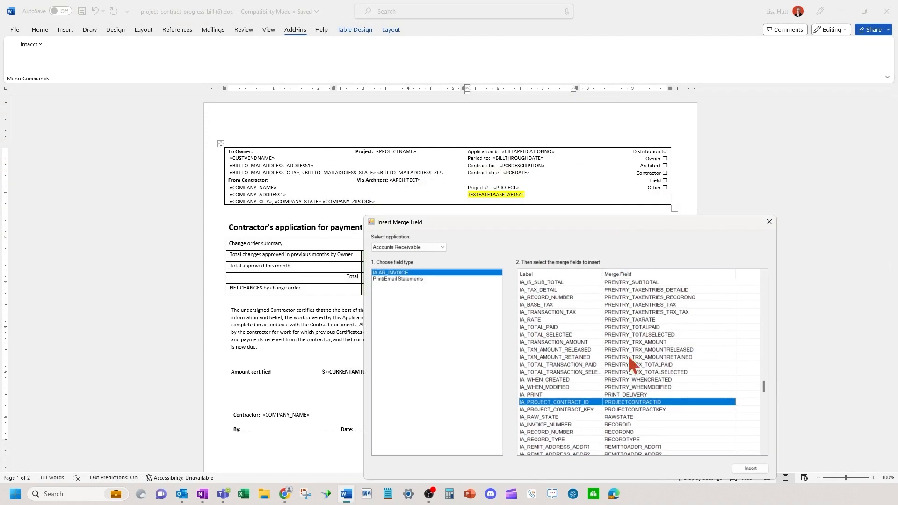
double_click(629, 402)
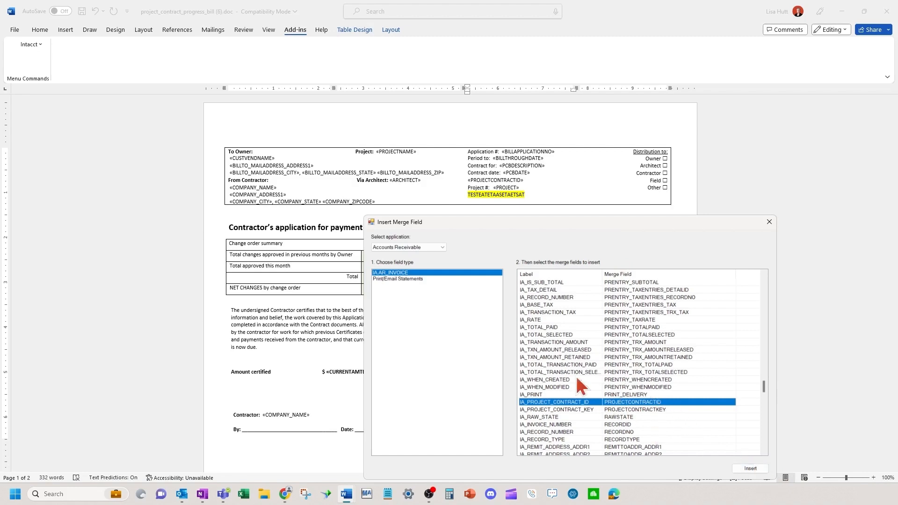
click(770, 223)
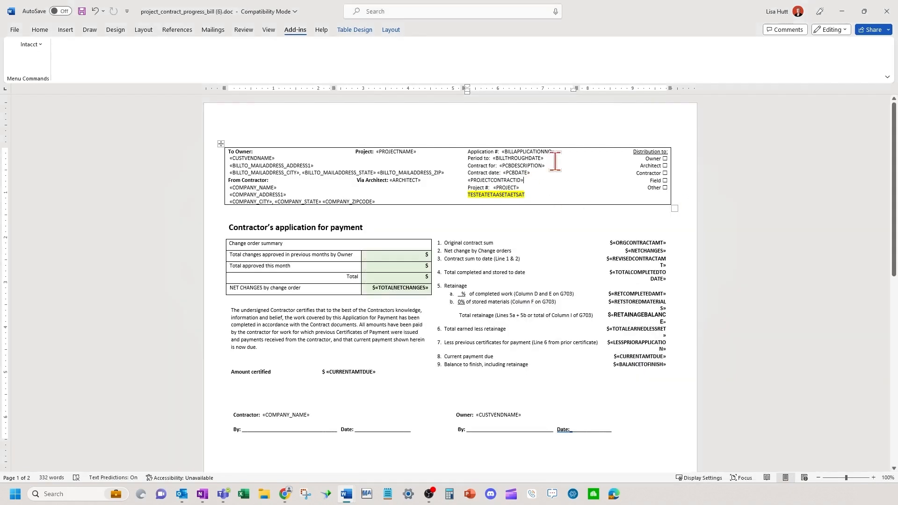
Delete the PROJECTCONTRACTID merge field from the line below Contract date
click(529, 180)
key(BackSpace)
key(BackSpace)
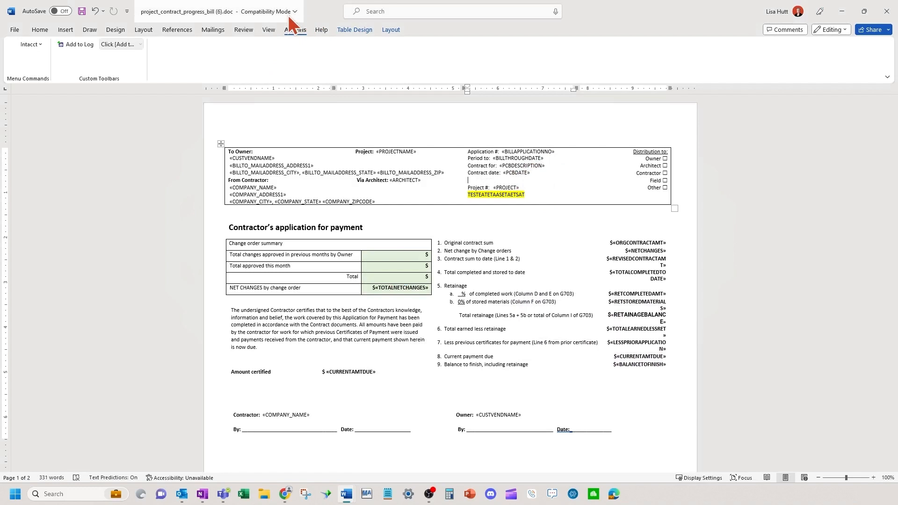
Review the Intacct add-in commands in Word and the toolbar download link above Intacct's printed document templates list
click(32, 45)
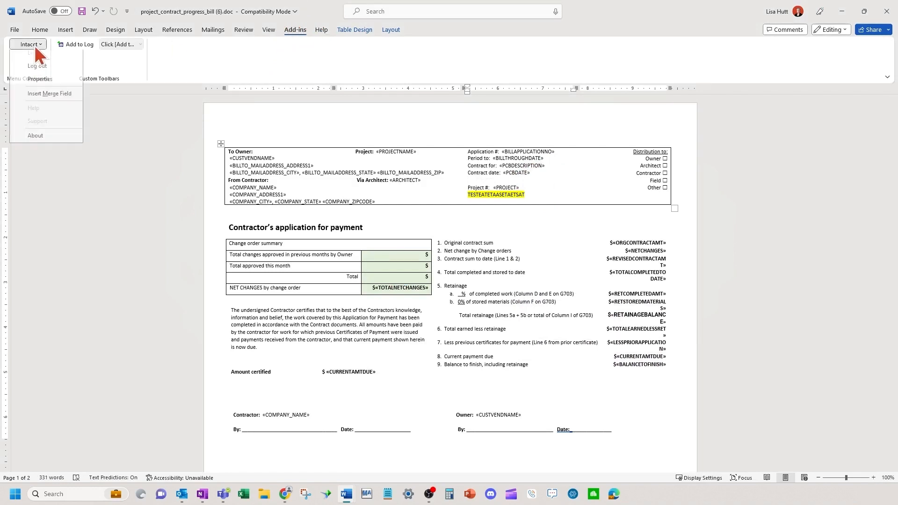
click(568, 194)
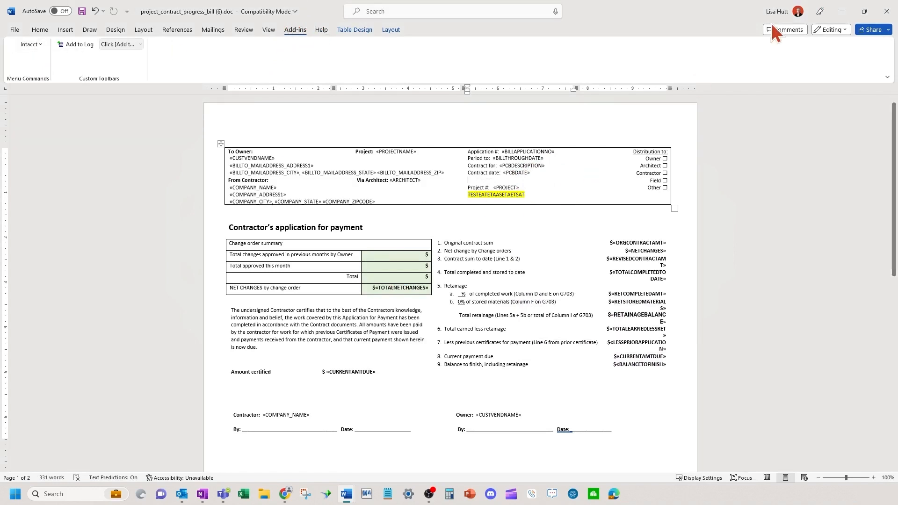
click(842, 11)
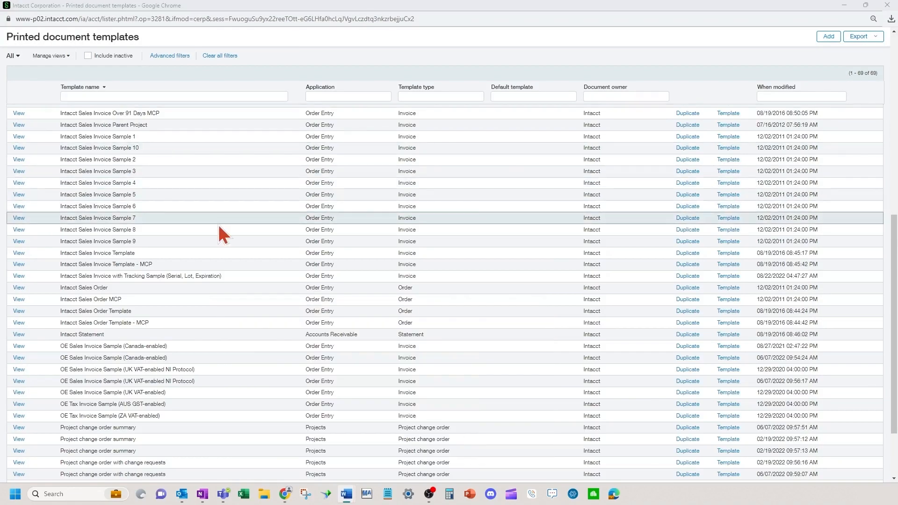
scroll(218, 224, up, 2)
scroll(218, 223, up, 8)
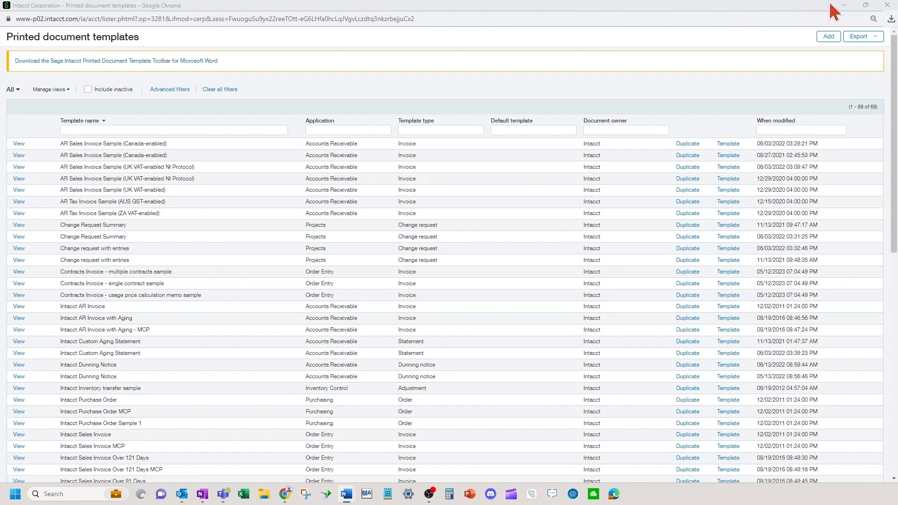
click(844, 5)
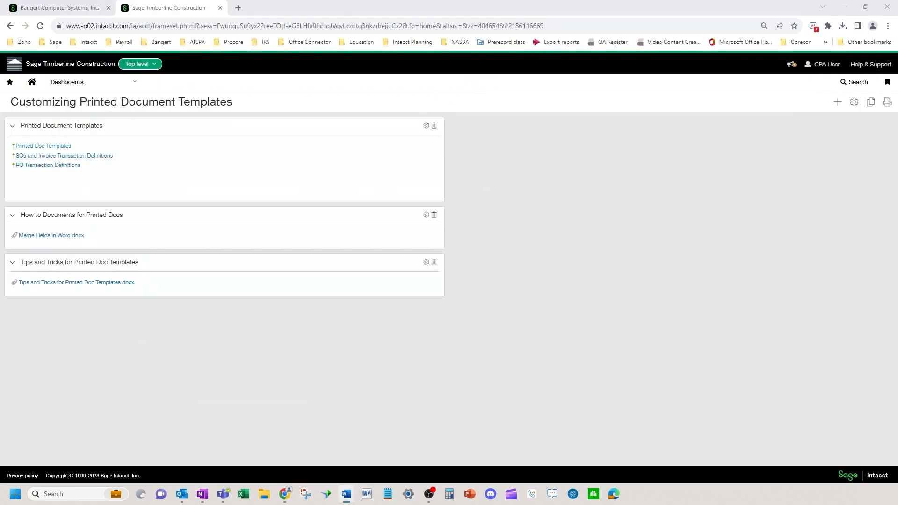
mouse_move(347, 494)
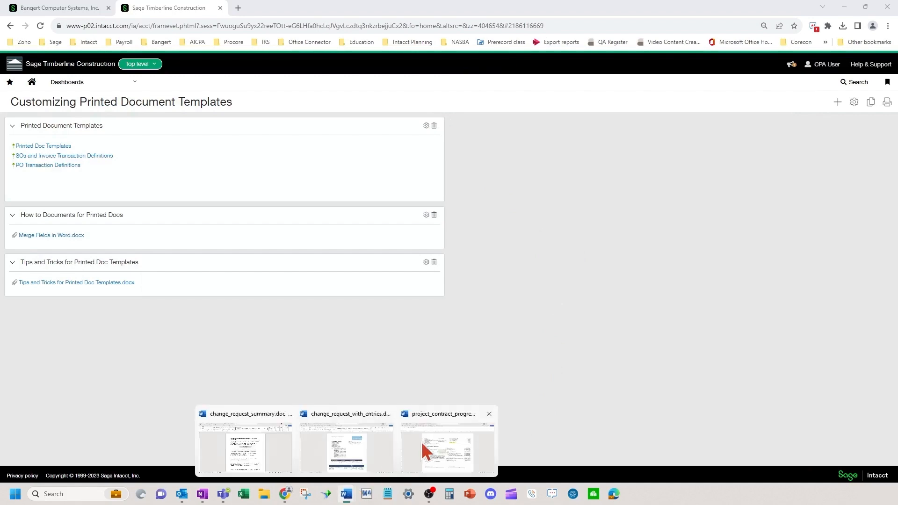
click(423, 440)
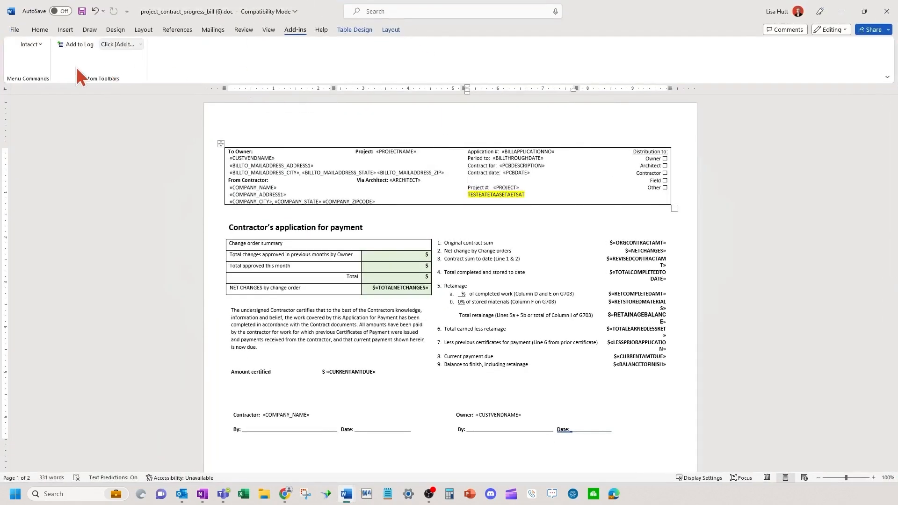
click(31, 44)
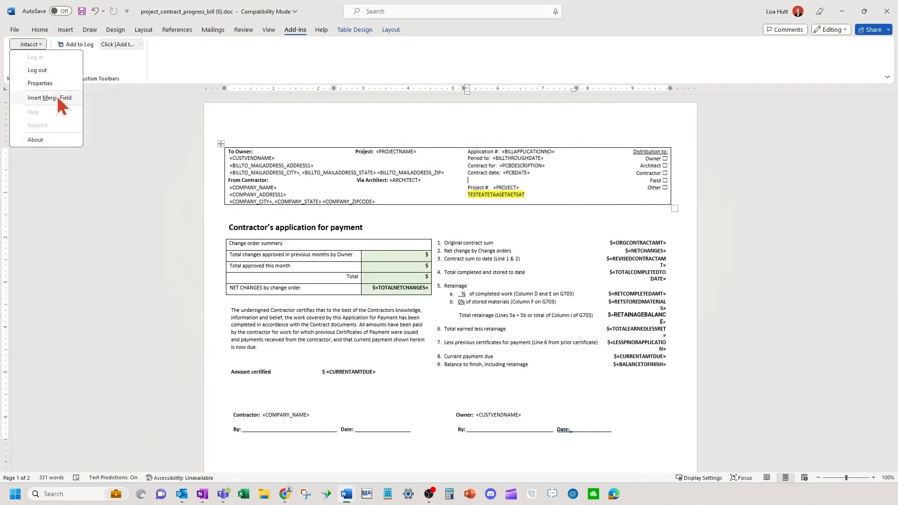
click(445, 221)
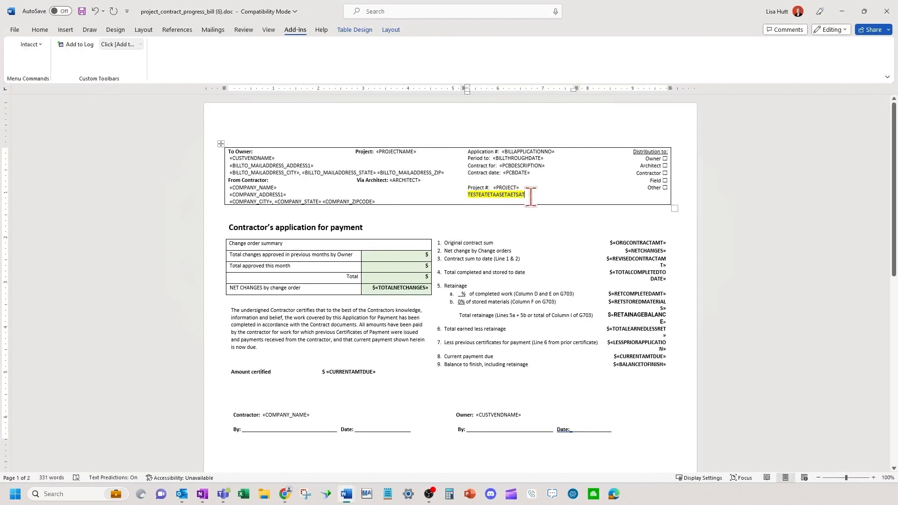
Replace the highlighted line under Project # with "Sampe 9.18.23" and save the document in Downloads as project_contract_progress_bill 9.18.23 in Word 97-2003 format
drag(530, 197, 500, 202)
text(Sampe 9.18.23)
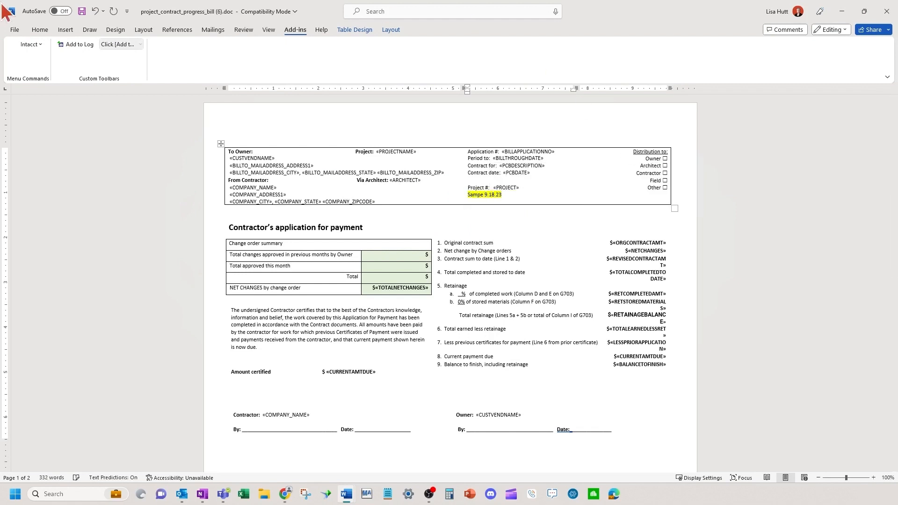
click(15, 28)
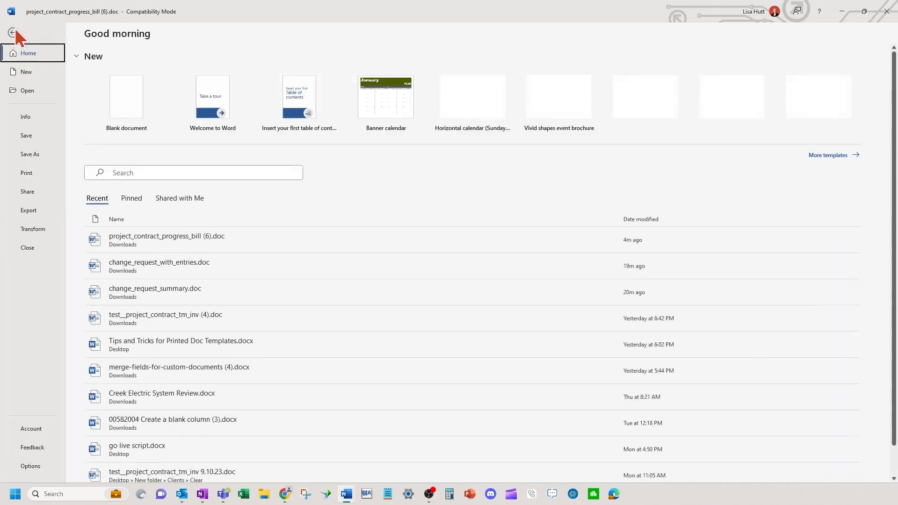
click(39, 155)
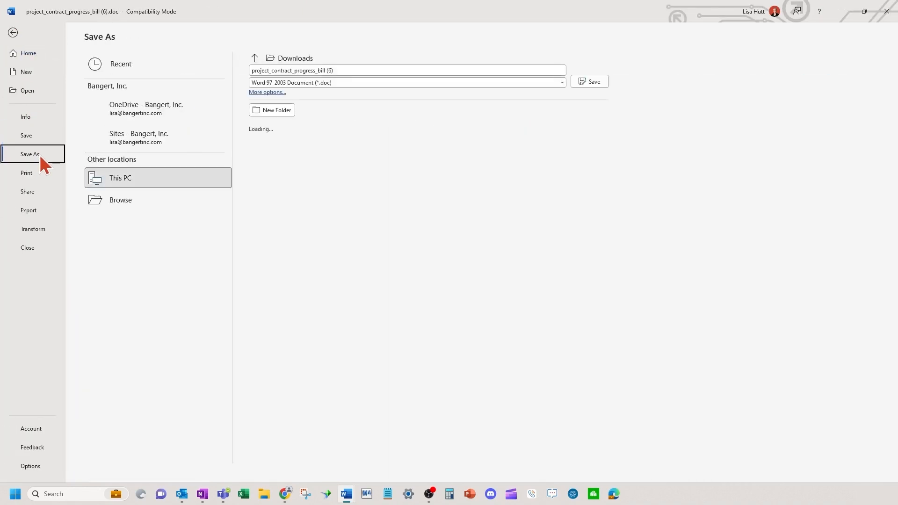
click(395, 71)
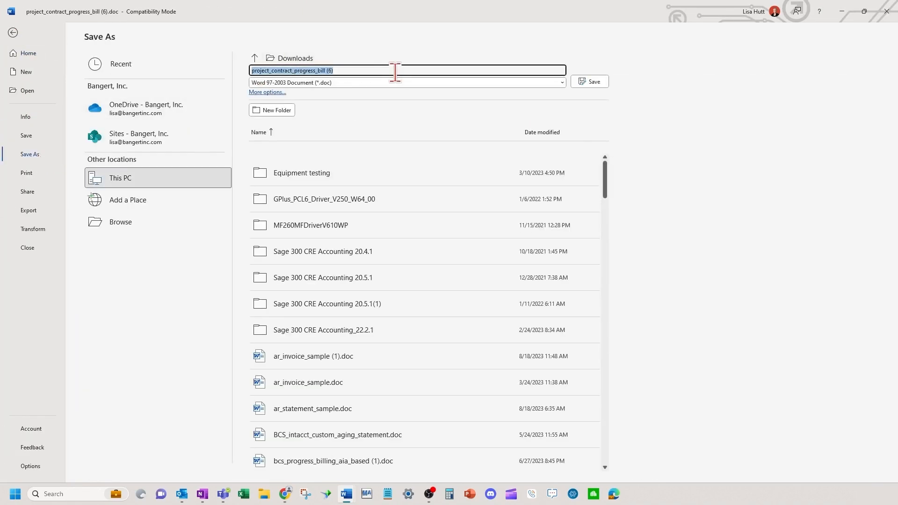
click(392, 71)
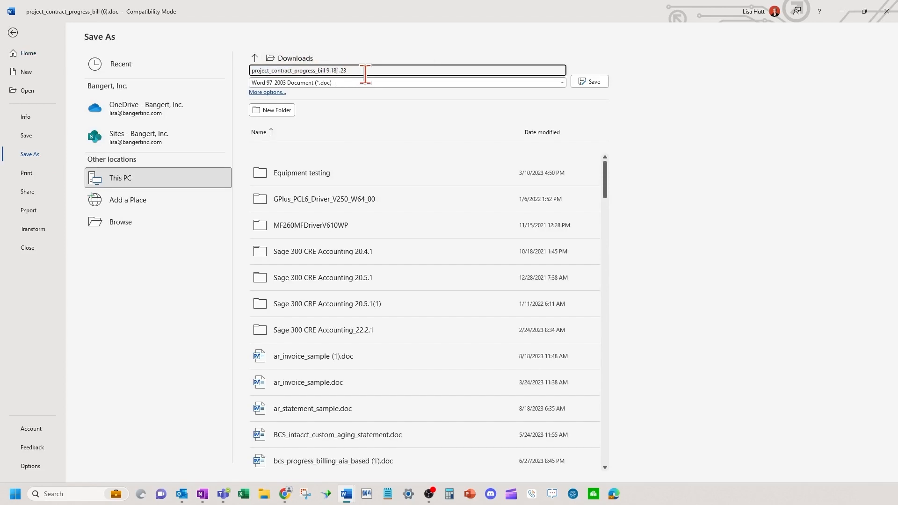
click(591, 82)
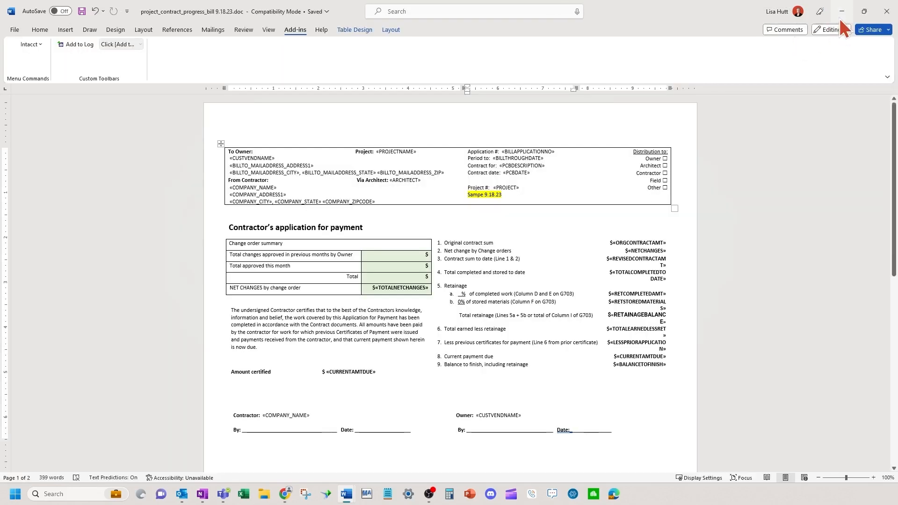
Switch to Sage Intacct and open the CPAUser-owned Project Contract Progress Bill printed document template for editing
click(840, 19)
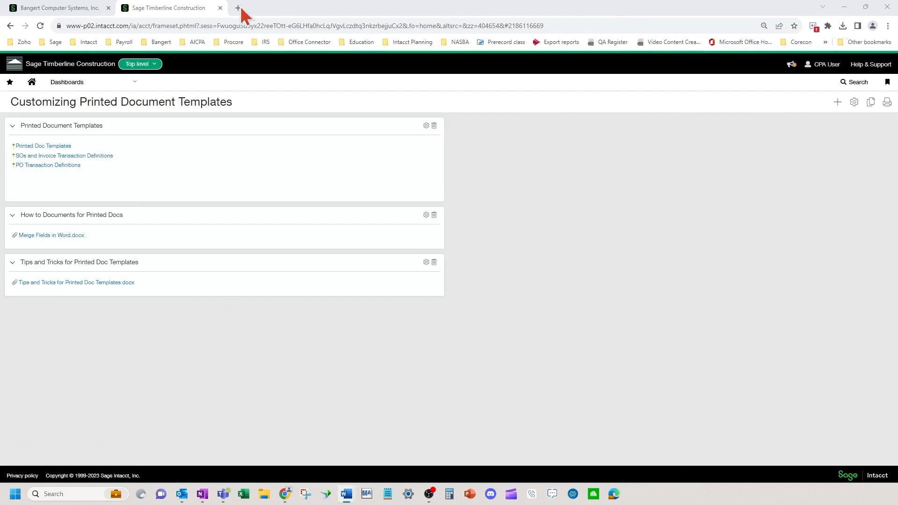
click(49, 146)
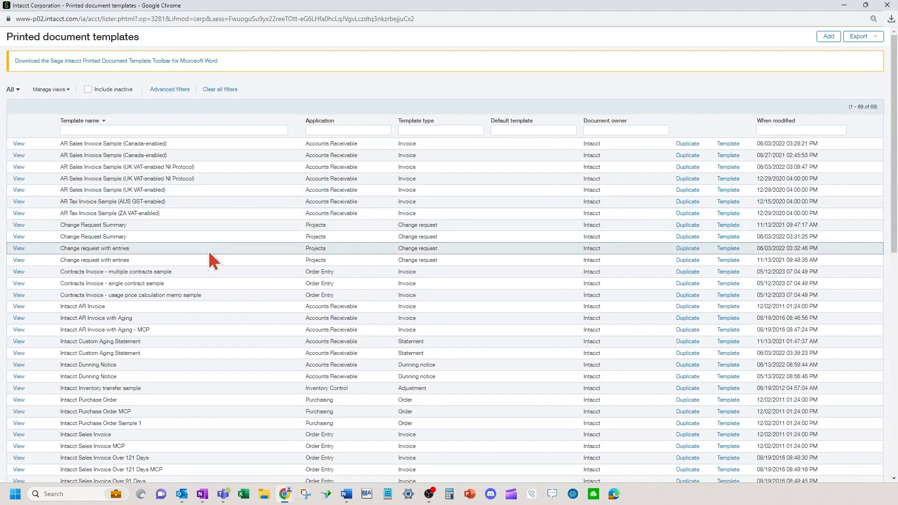
scroll(173, 407, down, 10)
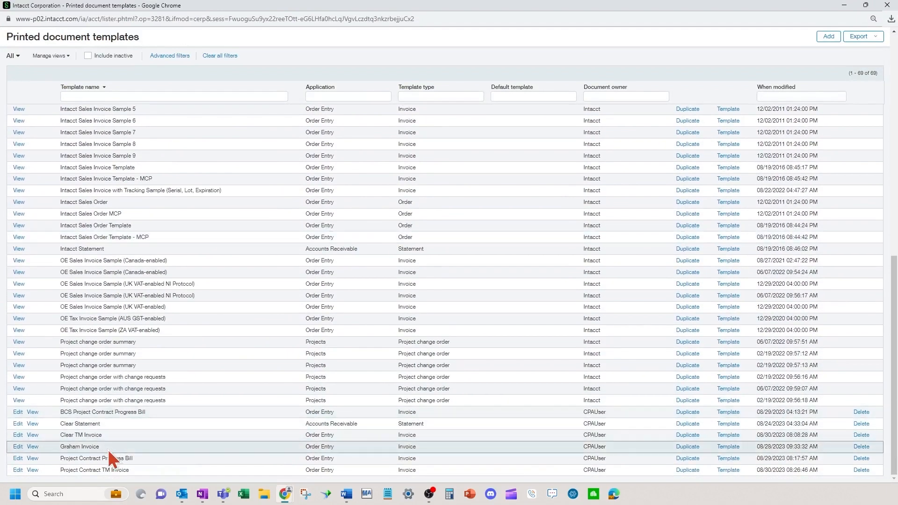
click(17, 459)
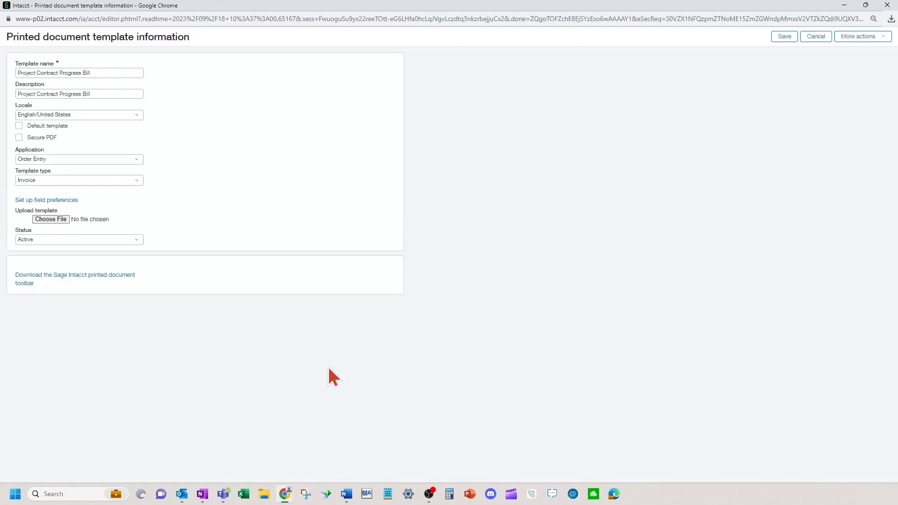
Upload project_contract_progress_bill 9.18.23.doc from Downloads as the template file and save the template record
click(65, 223)
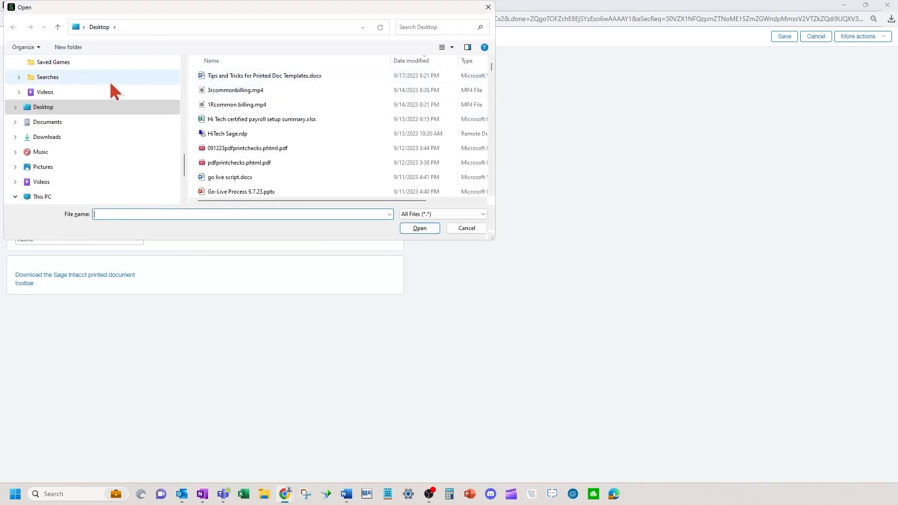
click(83, 137)
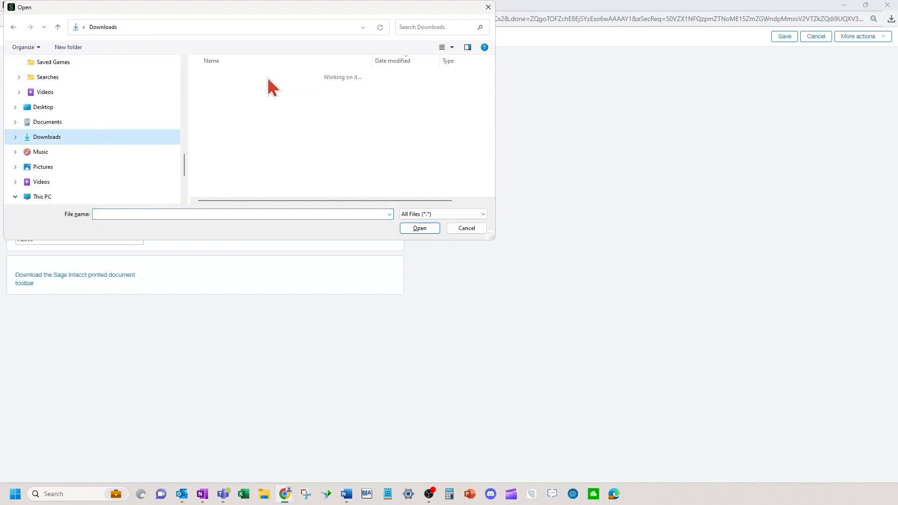
double_click(296, 88)
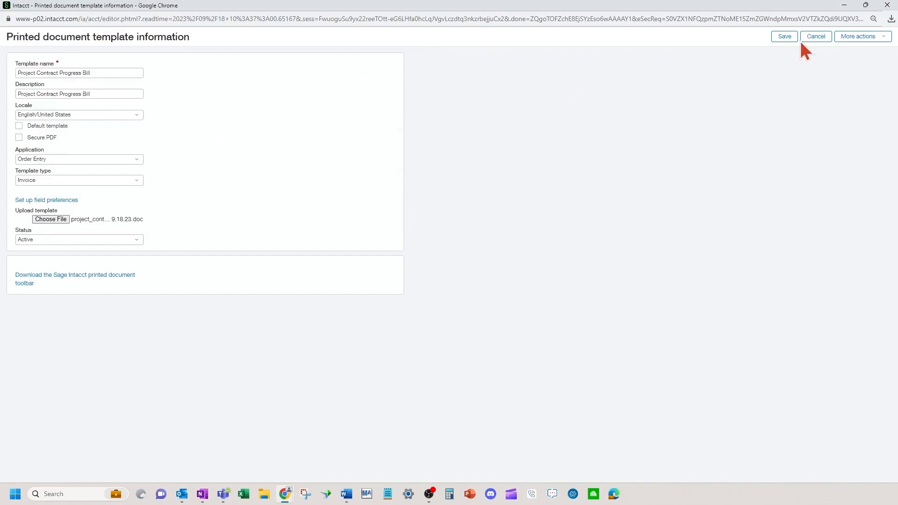
click(785, 37)
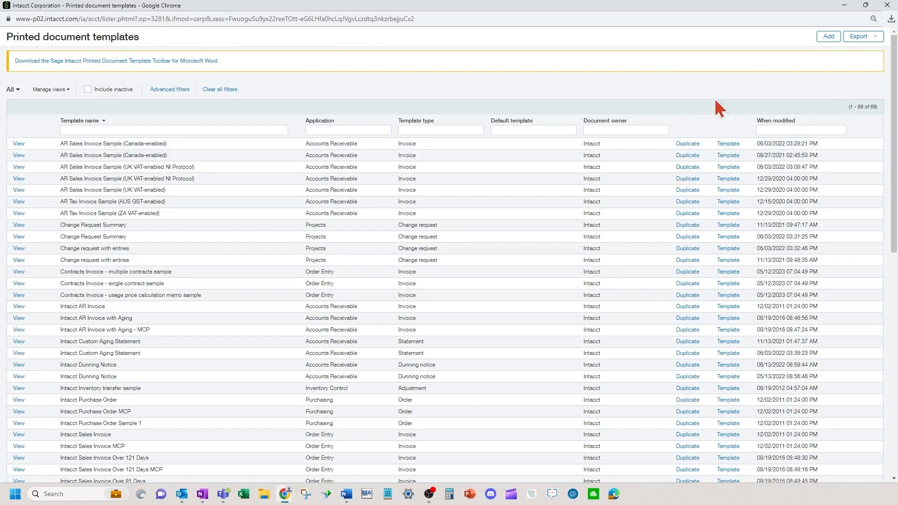
Open the Order Entry transactions list from the Projects application and include private transactions
click(845, 6)
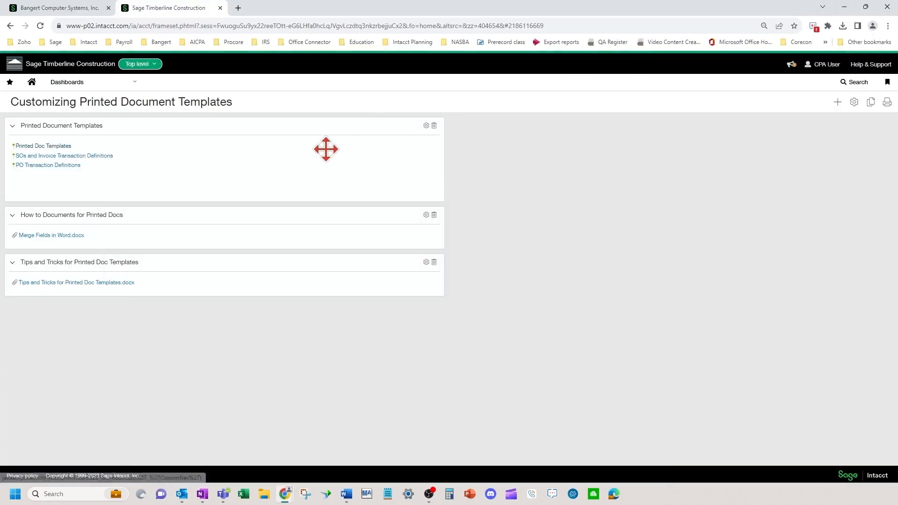
click(97, 83)
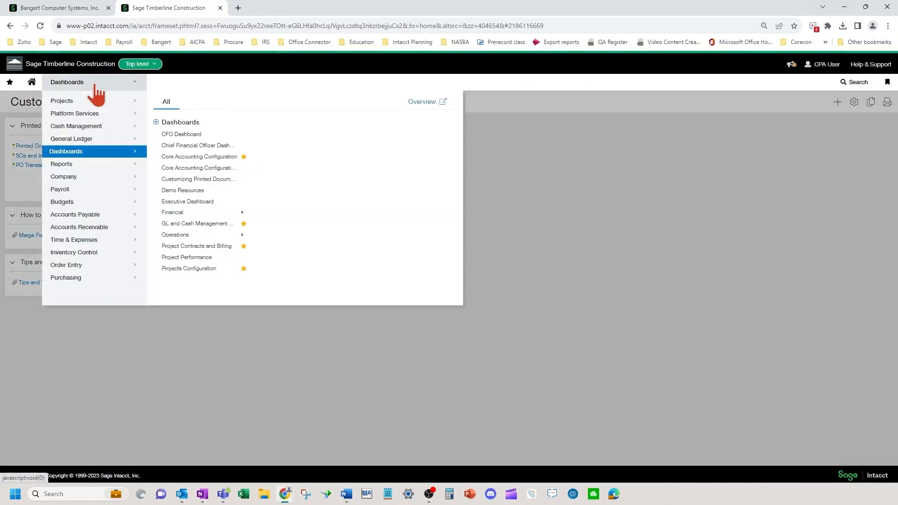
mouse_move(91, 265)
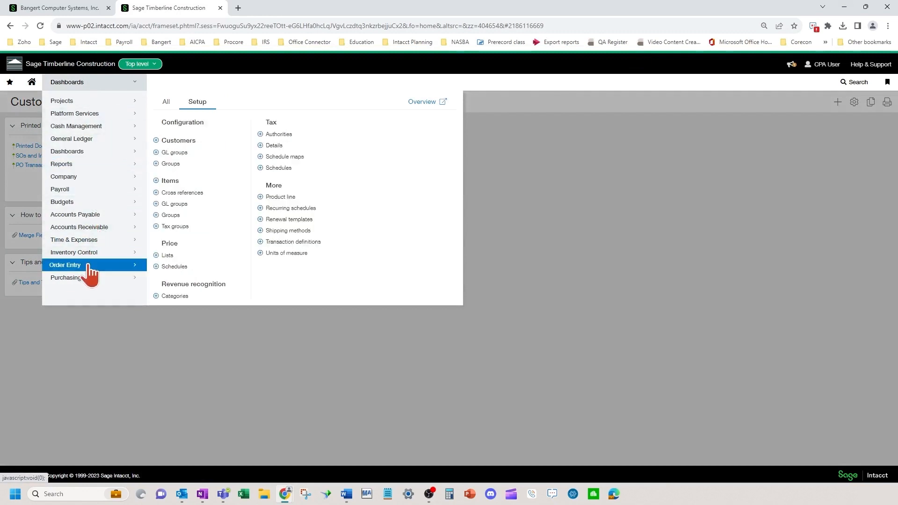
click(171, 107)
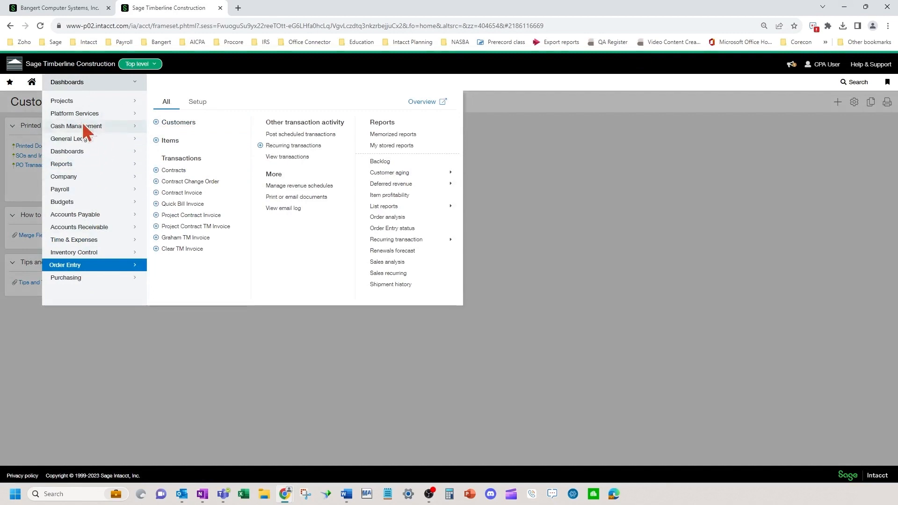
mouse_move(61, 101)
click(191, 219)
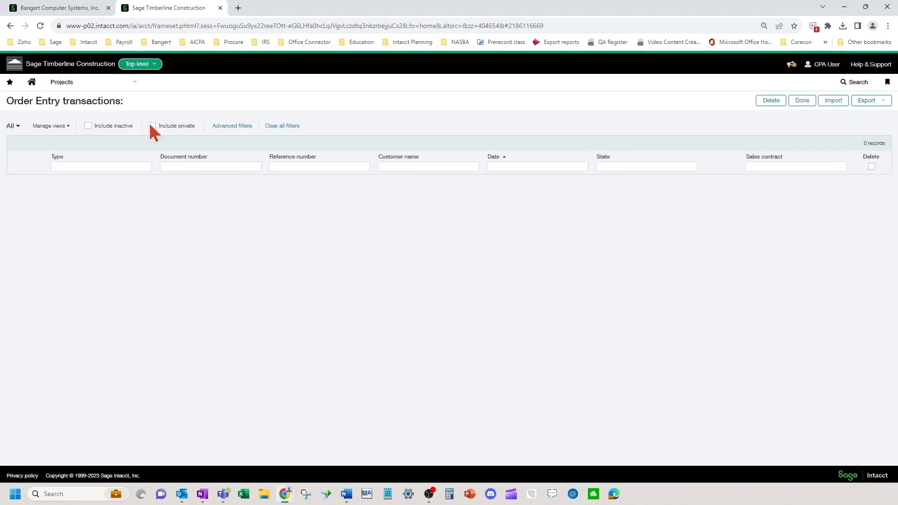
click(152, 125)
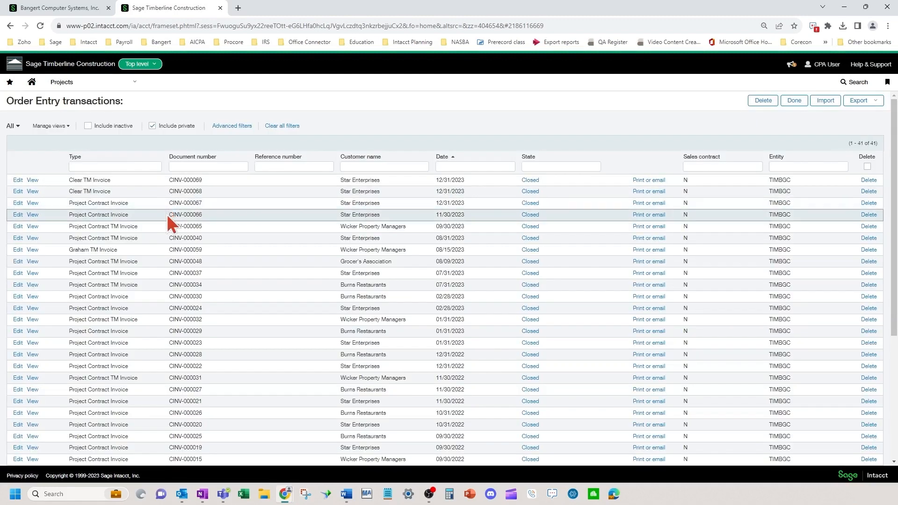
Print the 12/31/2023 Star Enterprises Project Contract Invoice, check the edited highlighted line under Project #, and close the printout
click(645, 214)
click(23, 151)
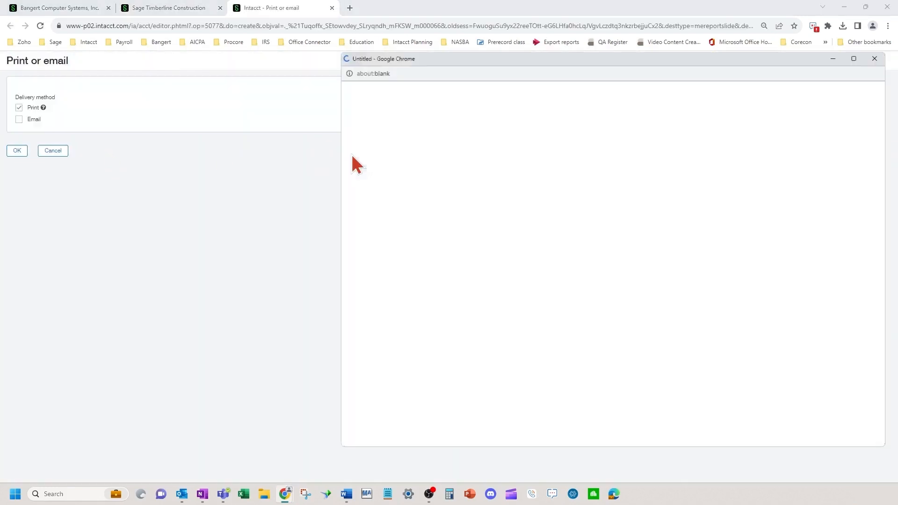
drag(609, 52, 441, 41)
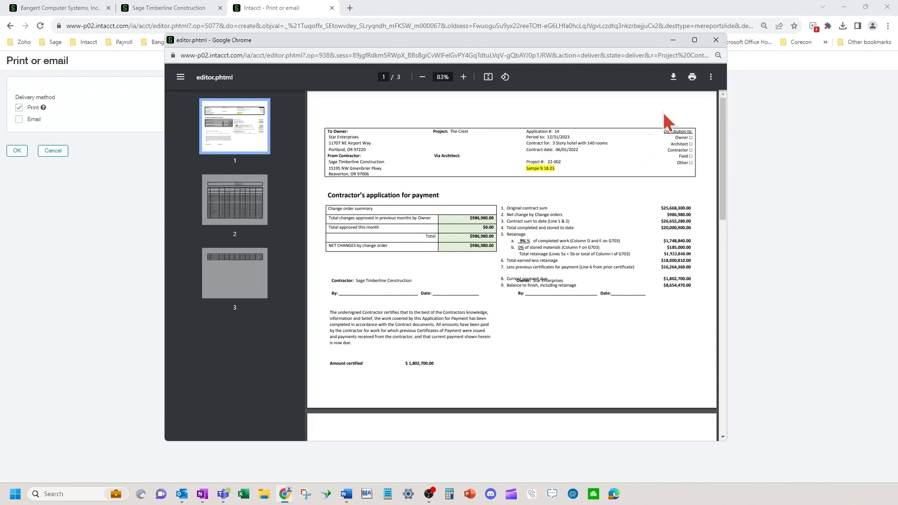
click(716, 41)
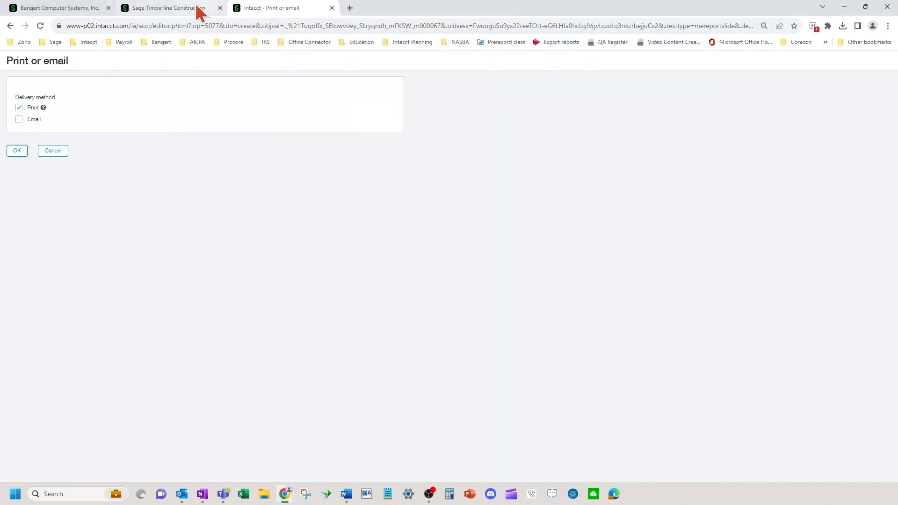
click(332, 8)
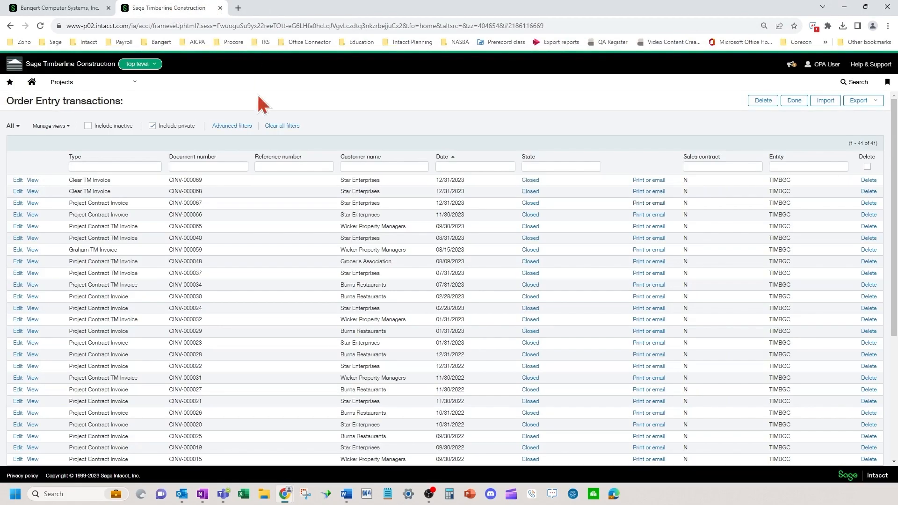
scroll(266, 364, down, 4)
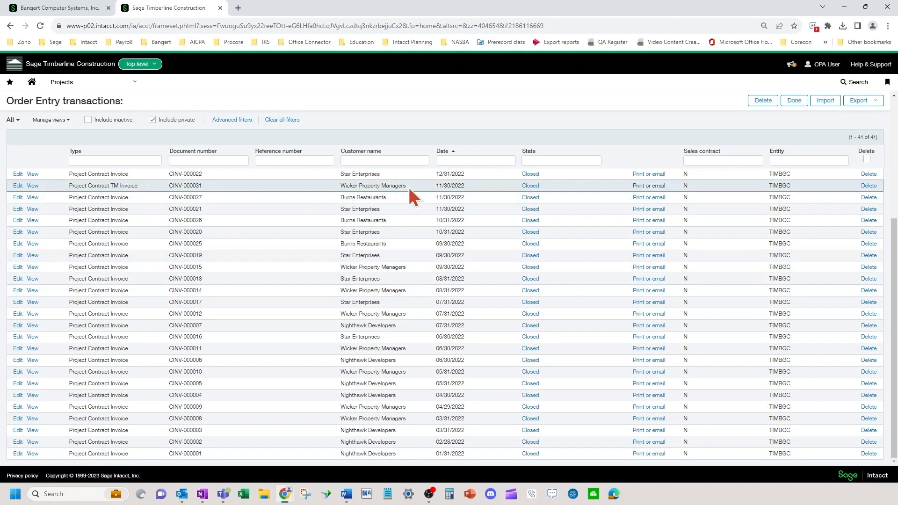
scroll(402, 196, up, 5)
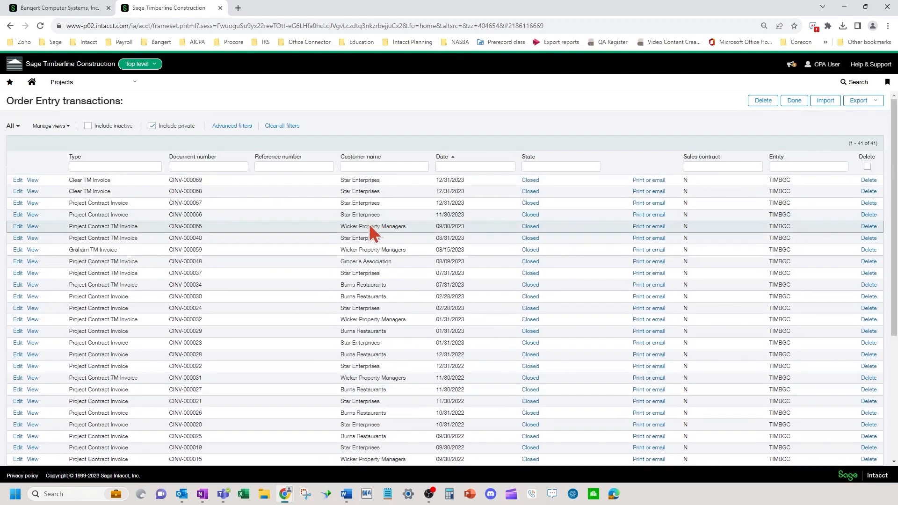
scroll(153, 282, down, 5)
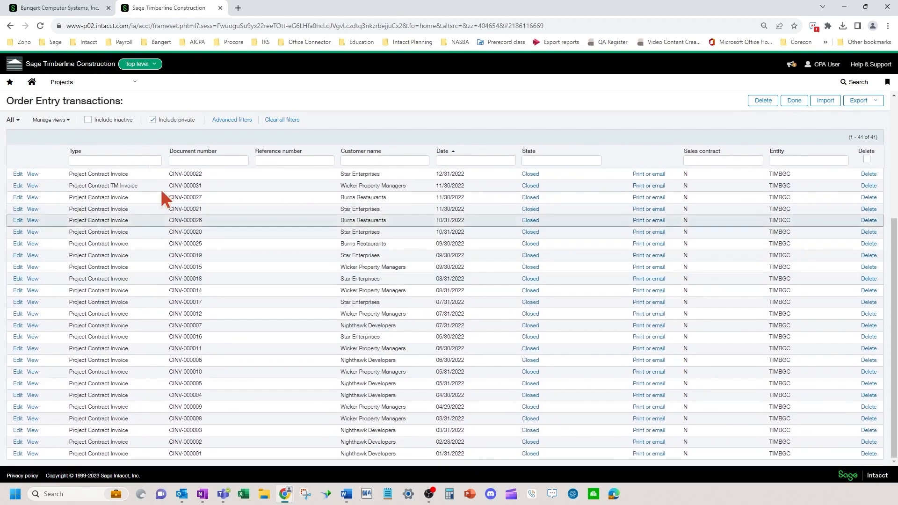
Open the Order Entry transaction definition Project Contract Invoice for editing and check its printed document template in the Print section
click(107, 82)
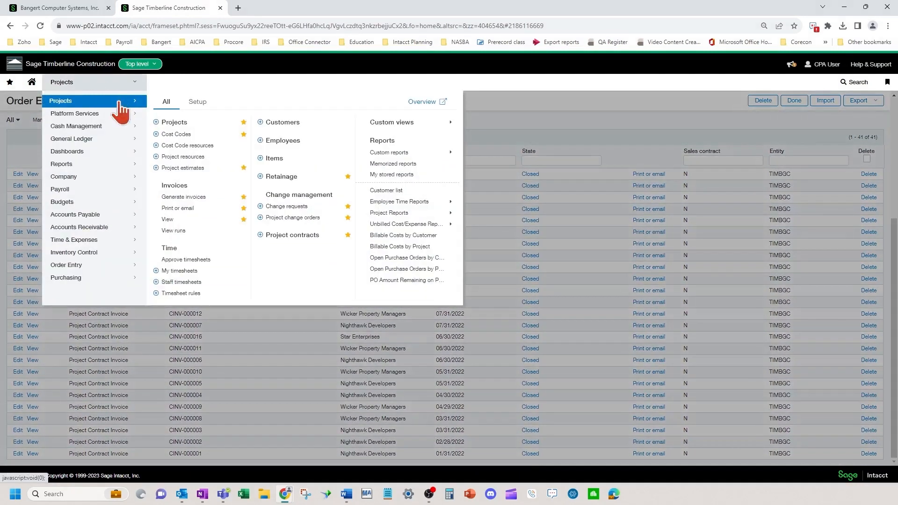
mouse_move(89, 267)
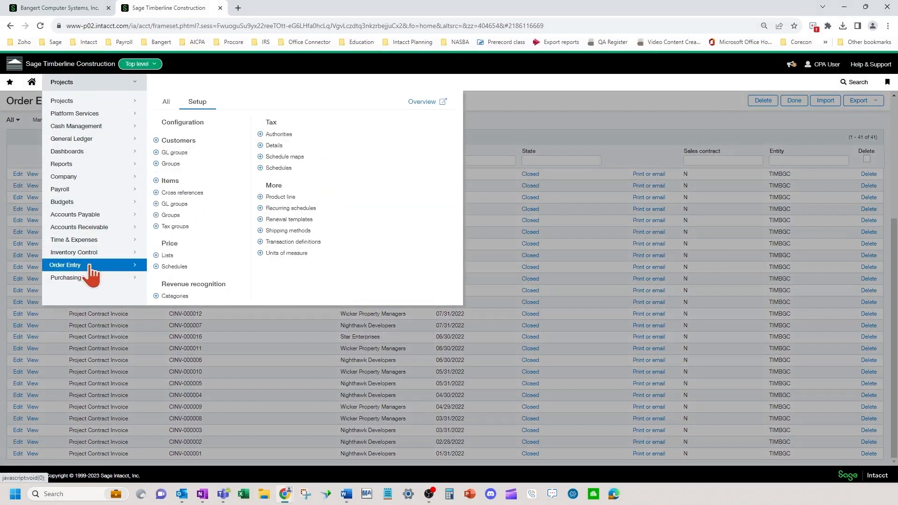
click(309, 243)
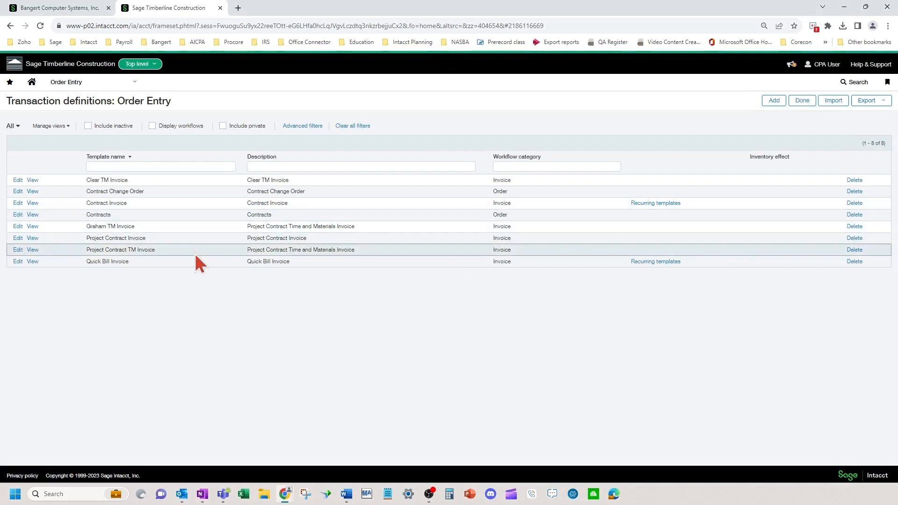
click(17, 238)
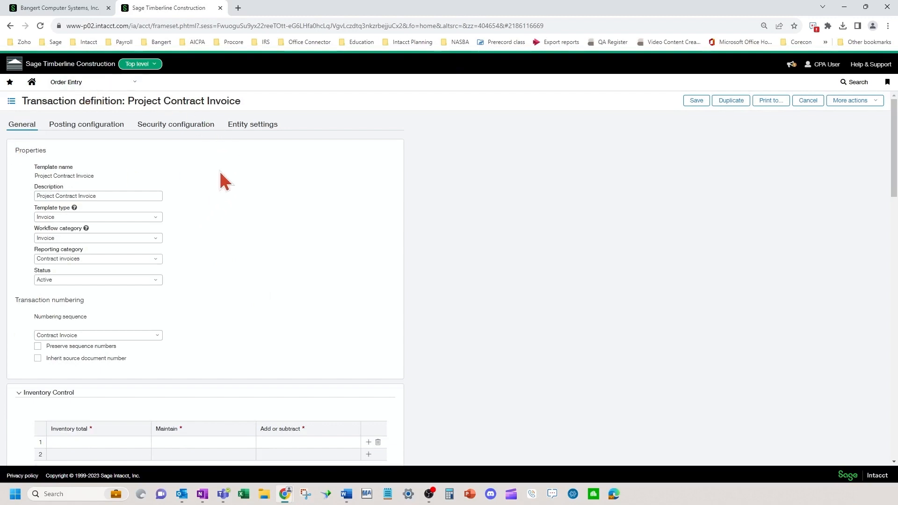
scroll(223, 274, down, 15)
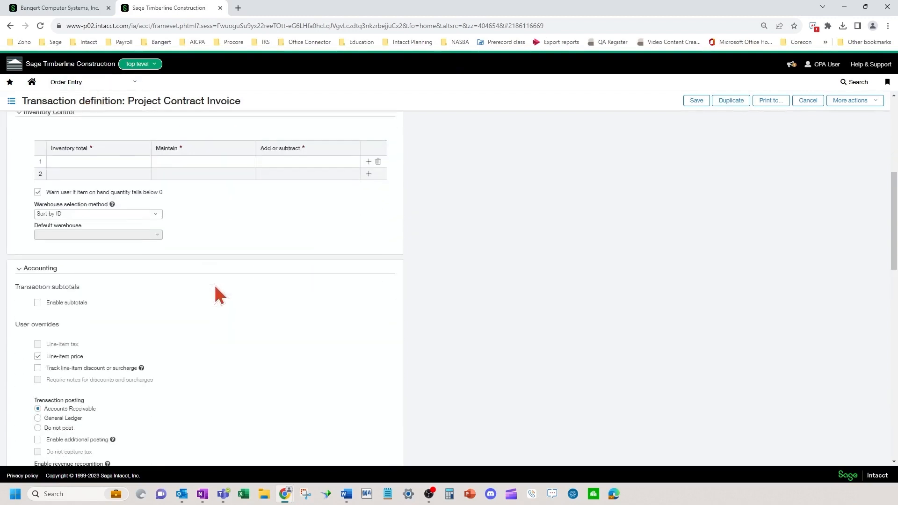
scroll(215, 287, down, 4)
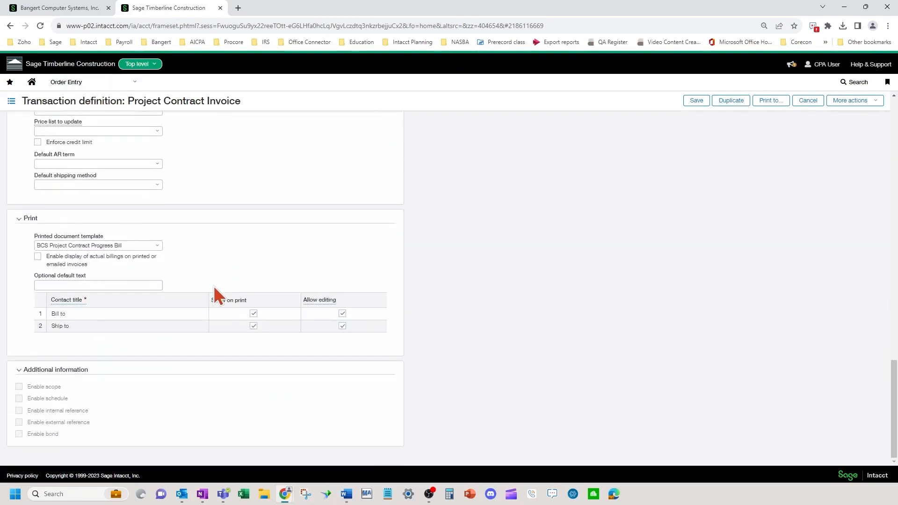
click(129, 244)
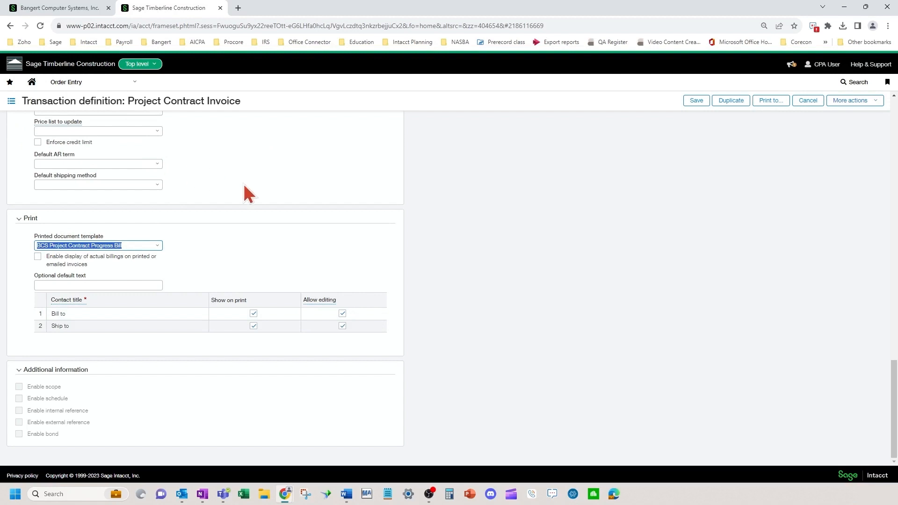
Open Generate invoices in Projects, choose to invoice by project contract, and examine the available invoice templates
click(101, 82)
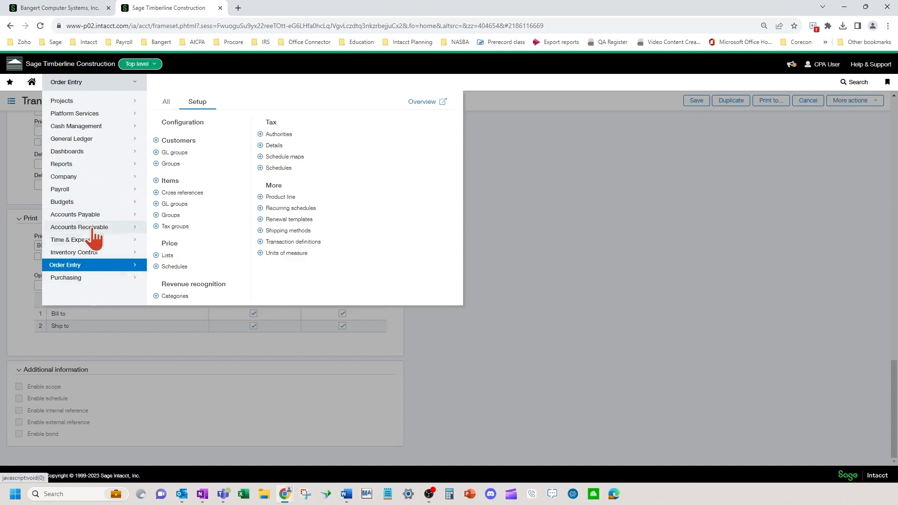
click(75, 104)
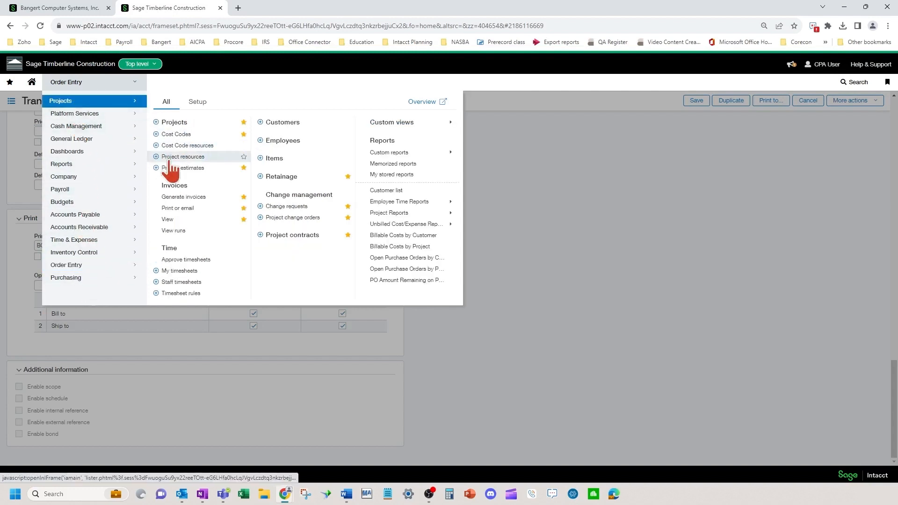
click(211, 200)
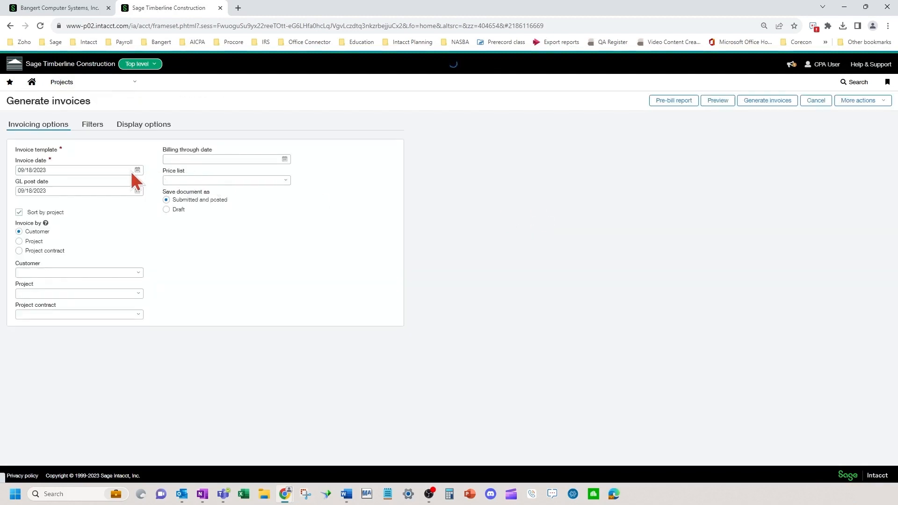
click(138, 160)
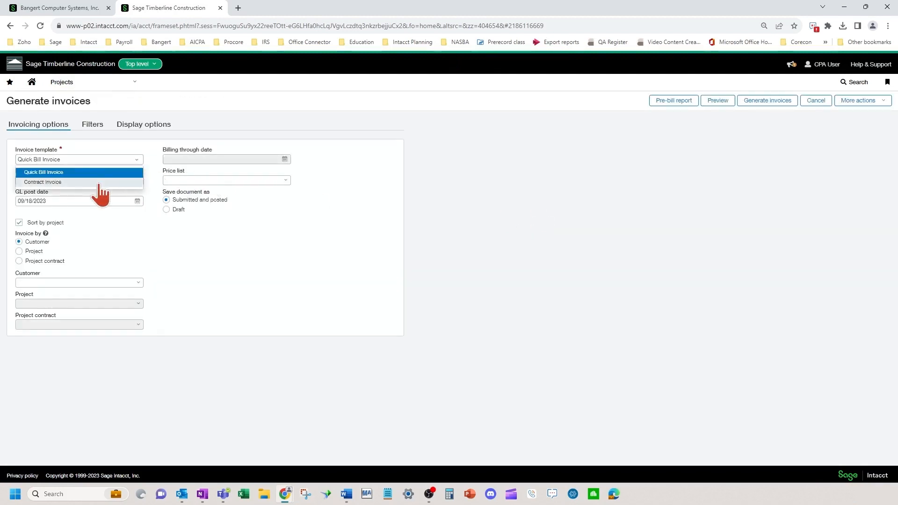
click(37, 269)
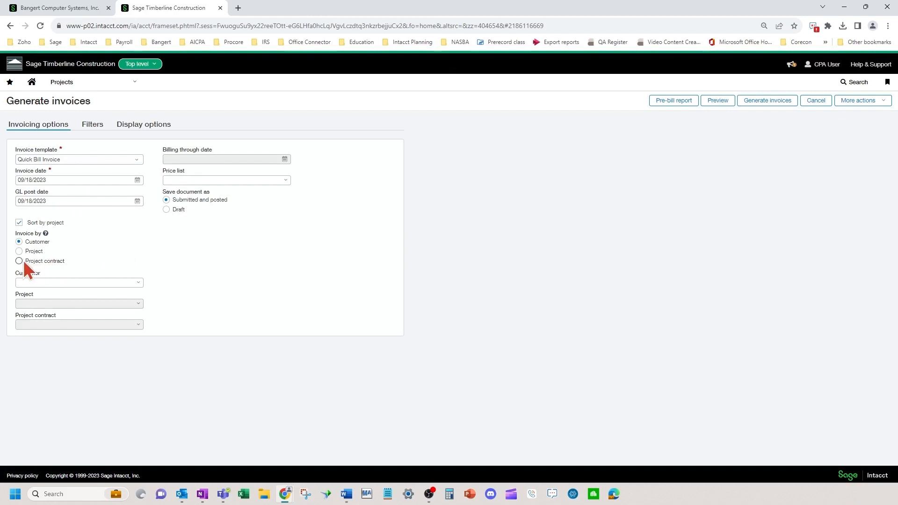
click(19, 261)
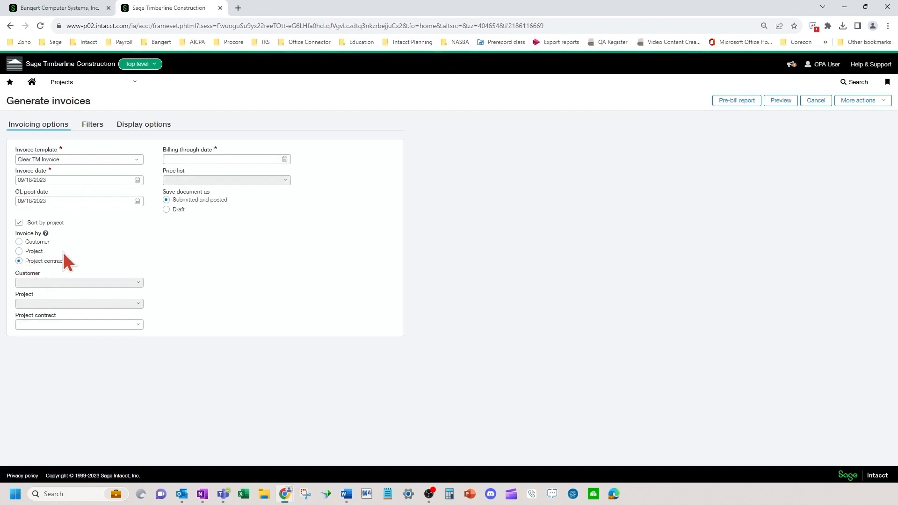
click(136, 160)
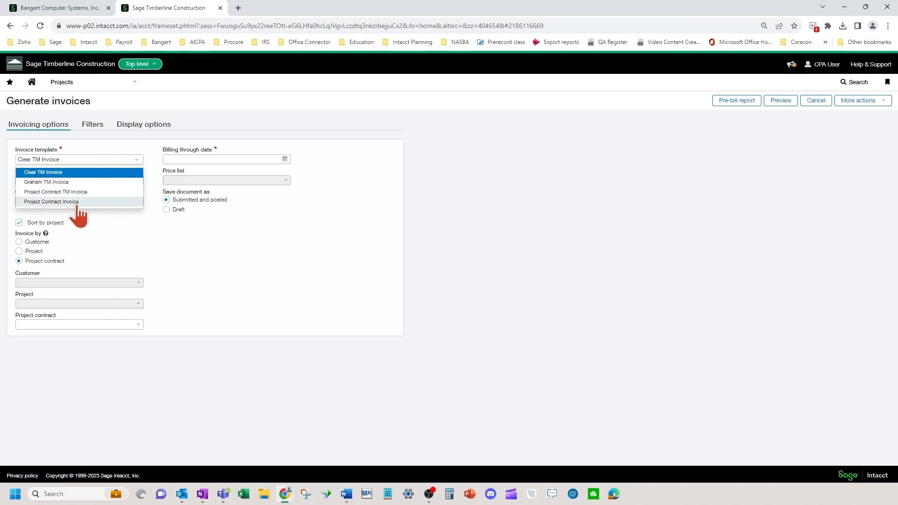
Return to the Project Contract Invoice transaction definition in Order Entry and highlight its assigned printed document template
click(100, 84)
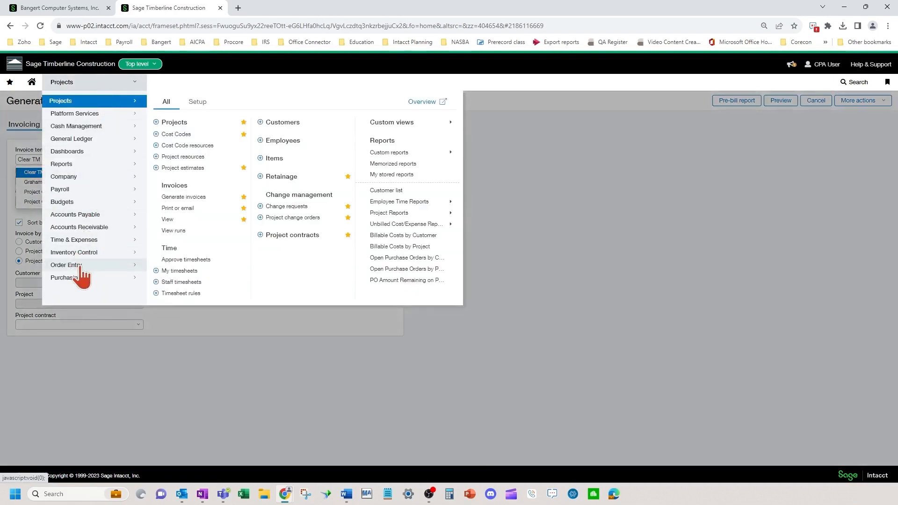
mouse_move(74, 266)
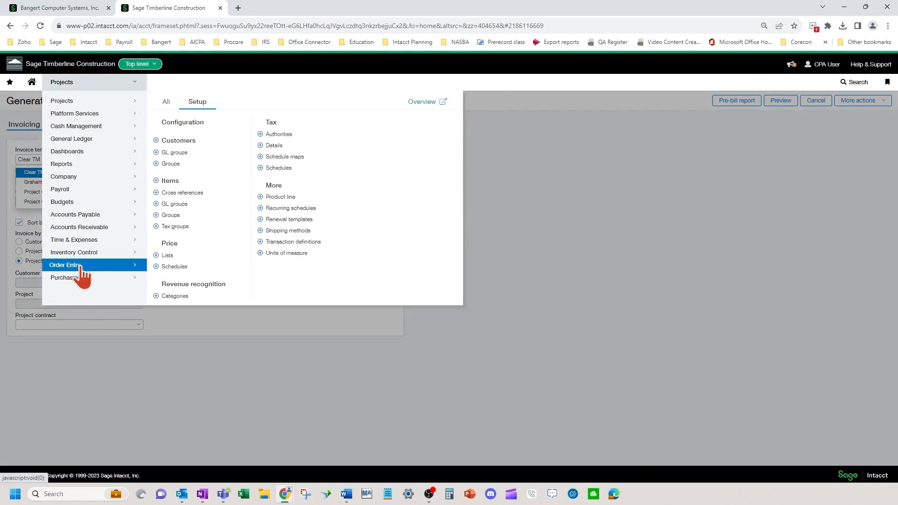
click(290, 241)
click(492, 83)
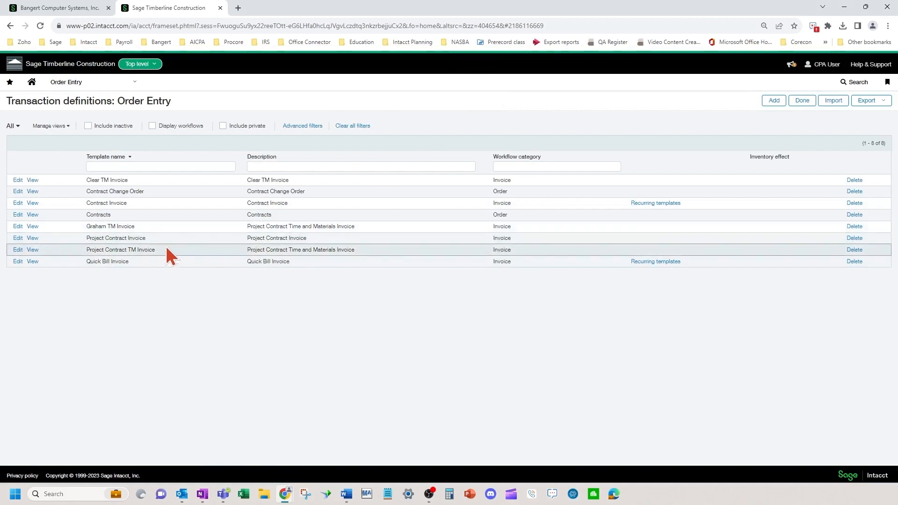
click(17, 248)
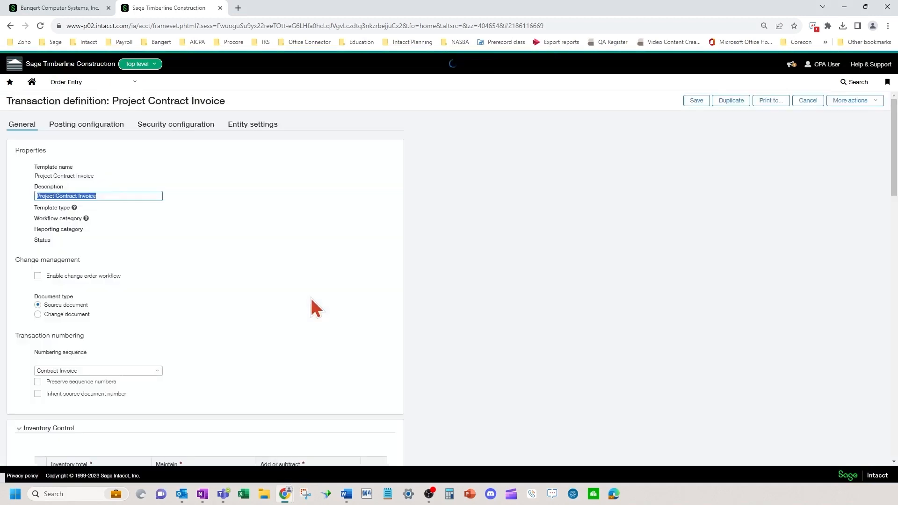
scroll(201, 318, down, 6)
scroll(200, 316, down, 10)
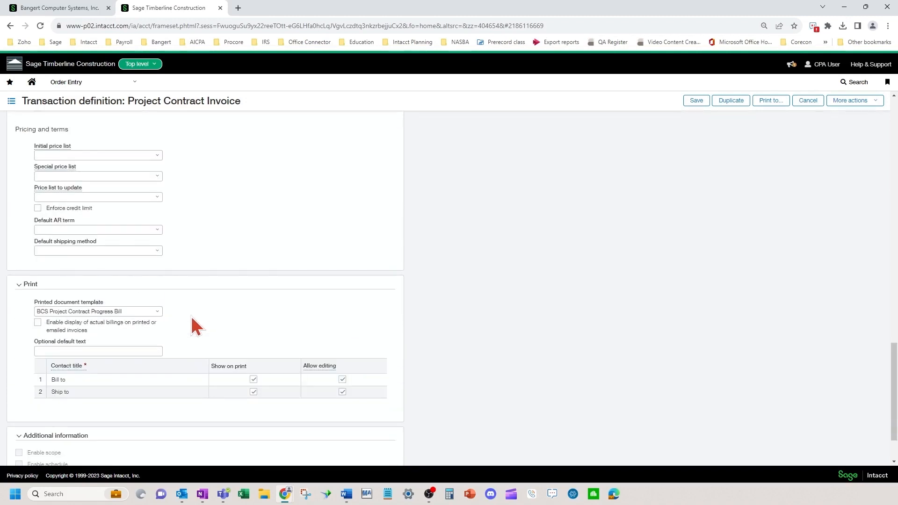
click(129, 309)
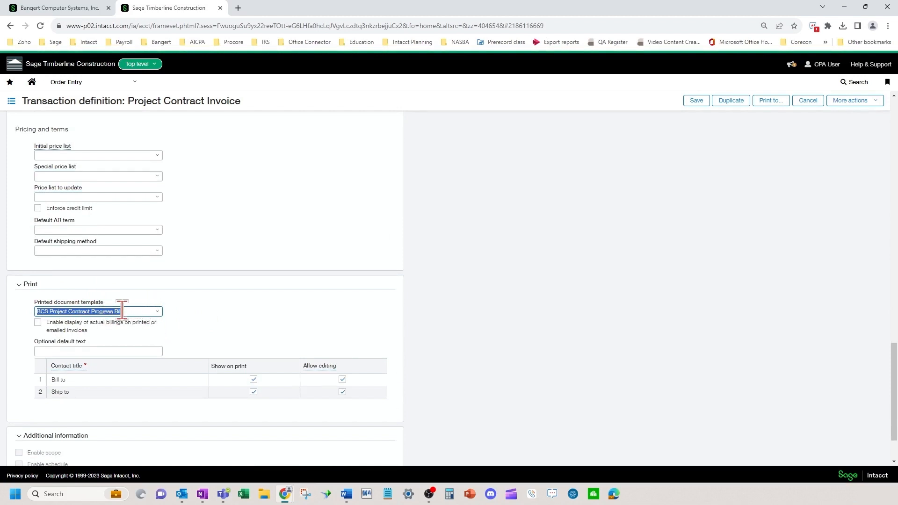
Open the BCS Project Contract Progress Bill record from the Platform Services printed document templates, review its upload settings, and cancel
click(91, 80)
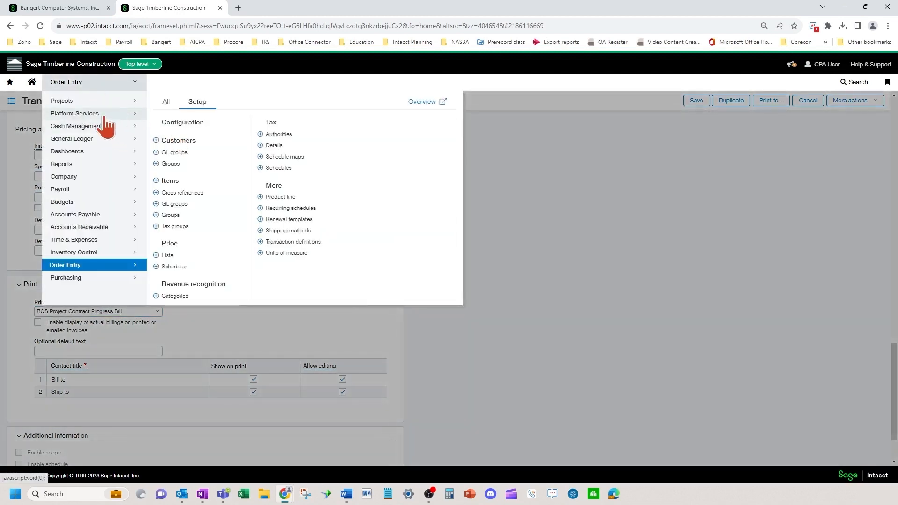
click(103, 115)
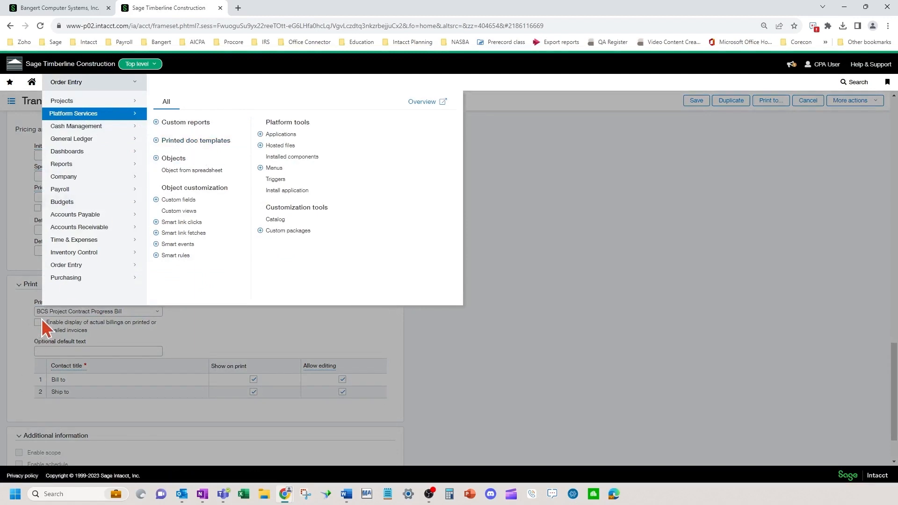
click(206, 140)
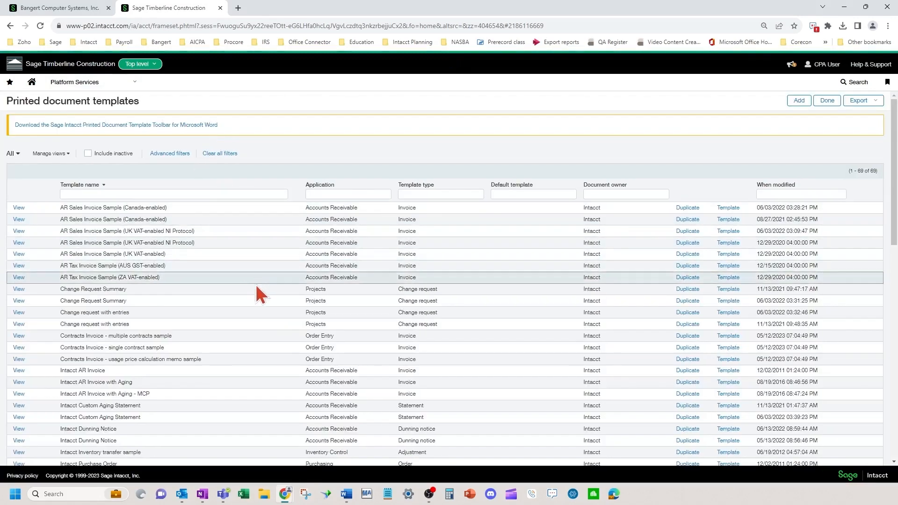
scroll(254, 304, down, 10)
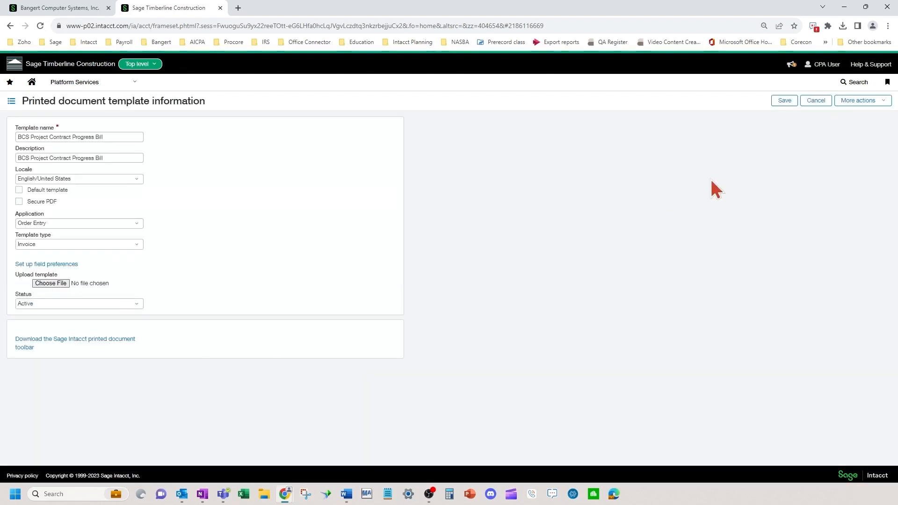
click(817, 101)
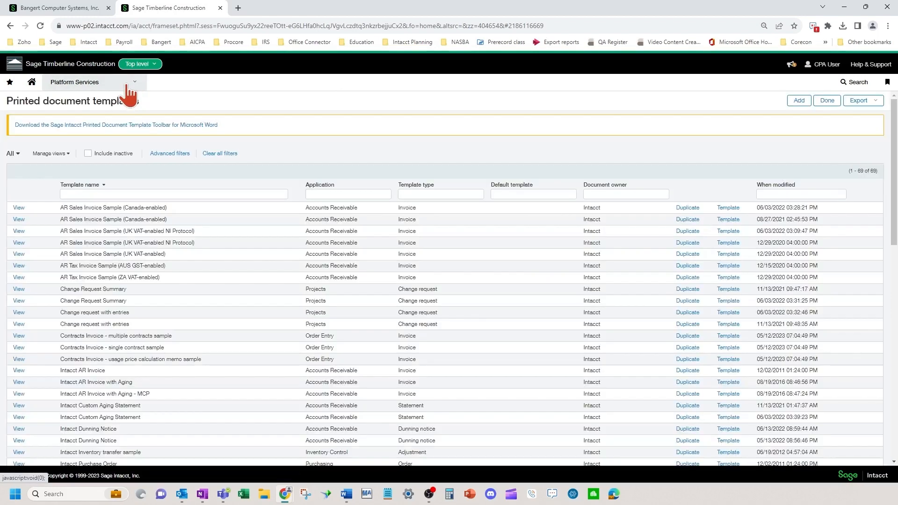
Reopen the Project Contract Invoice transaction definition in Order Entry, check its assigned printed document template in the Print section, and cancel
click(126, 86)
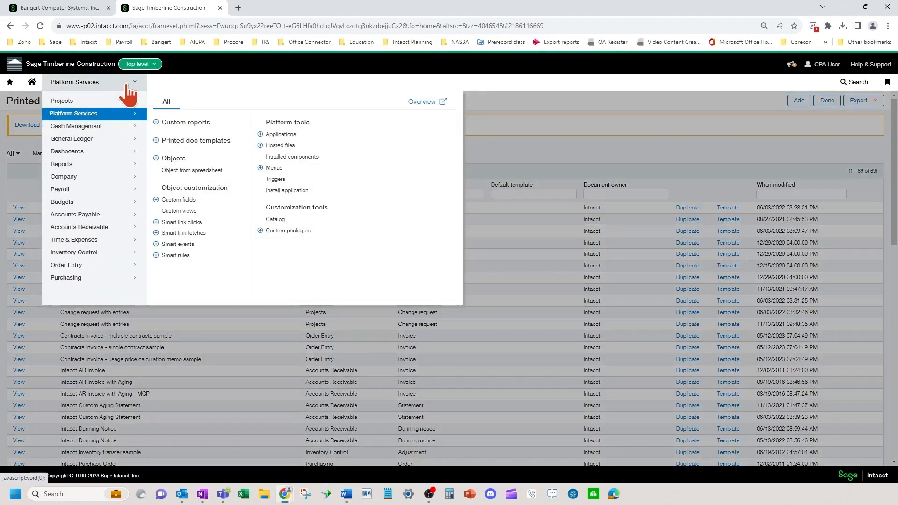
click(94, 267)
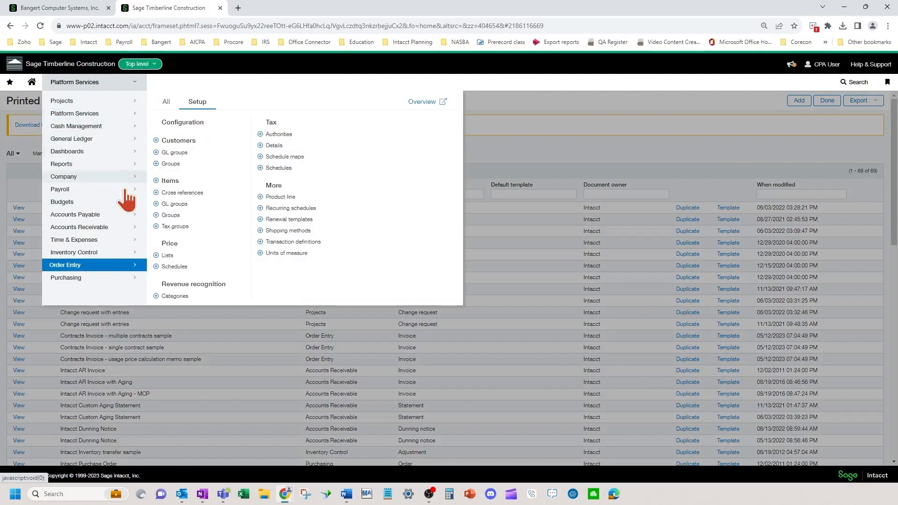
click(320, 244)
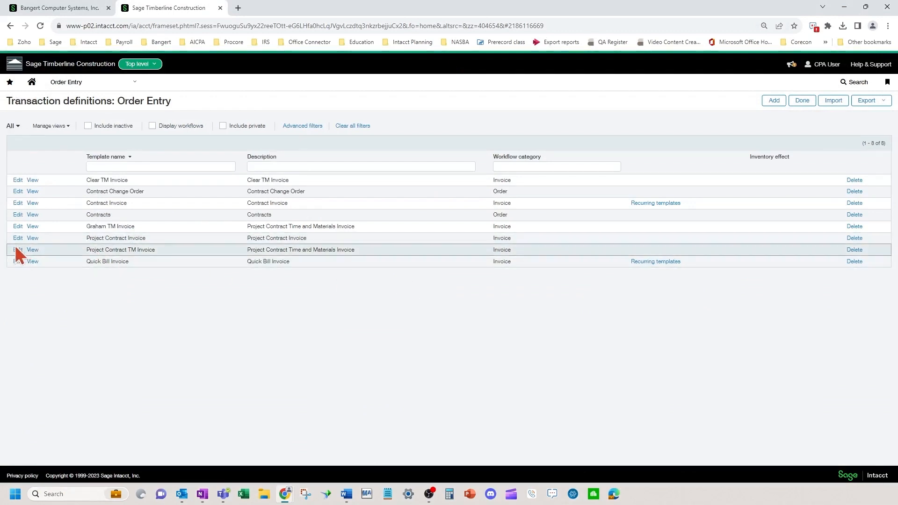
click(22, 254)
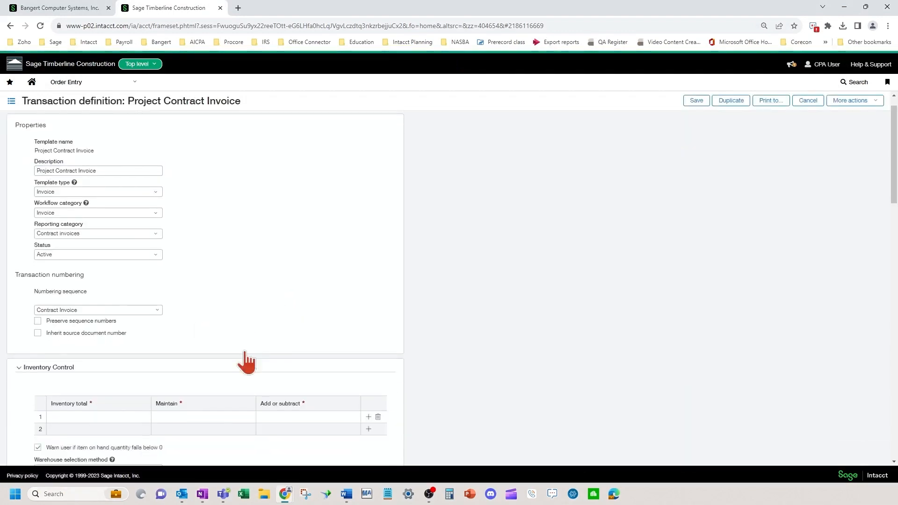
scroll(245, 358, down, 20)
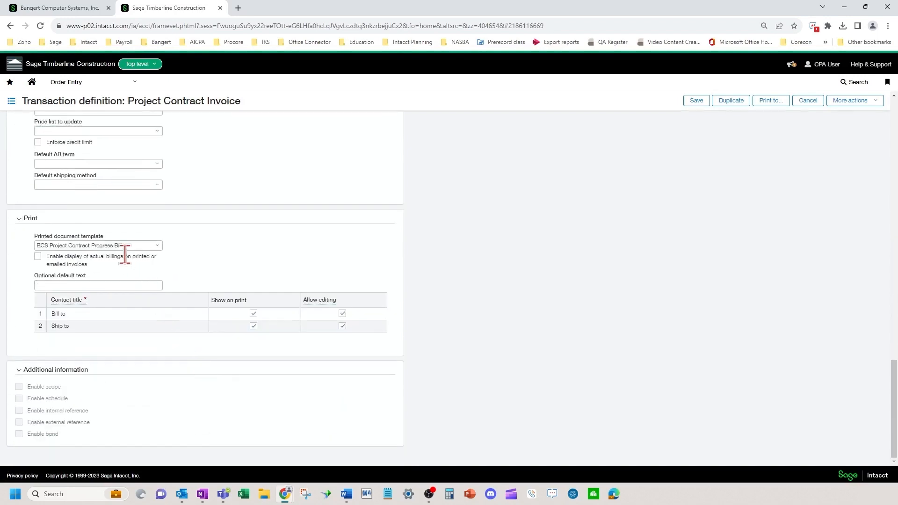
click(125, 245)
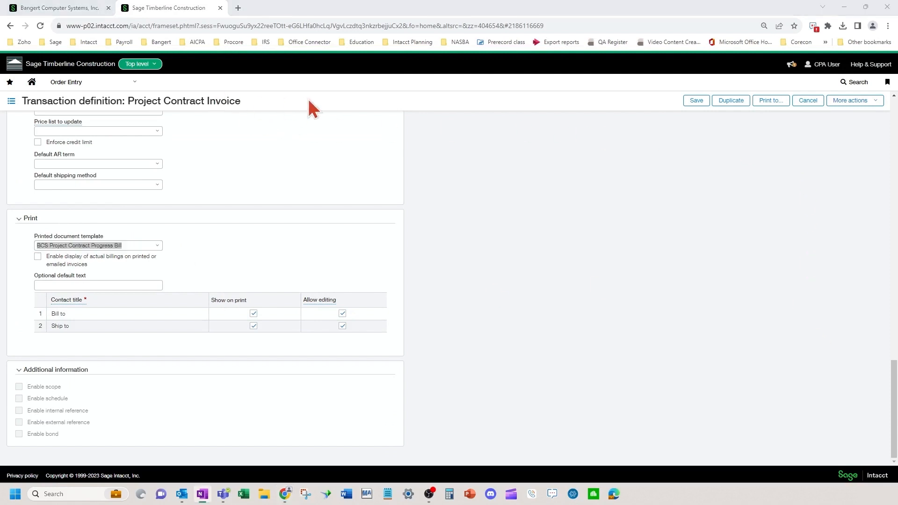
click(807, 100)
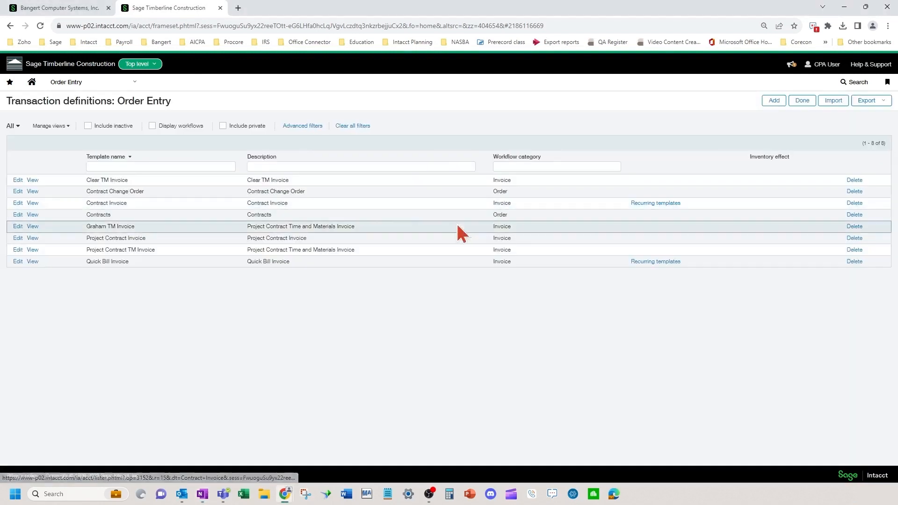
Open the Customizing Printed Document Templates dashboard and its how-to document Merge Fields in Word.docx
click(97, 83)
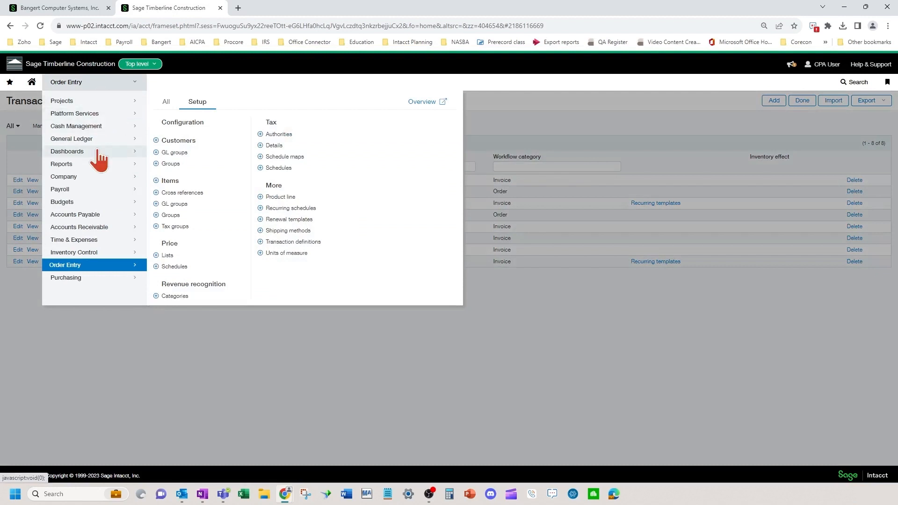
mouse_move(117, 151)
click(198, 178)
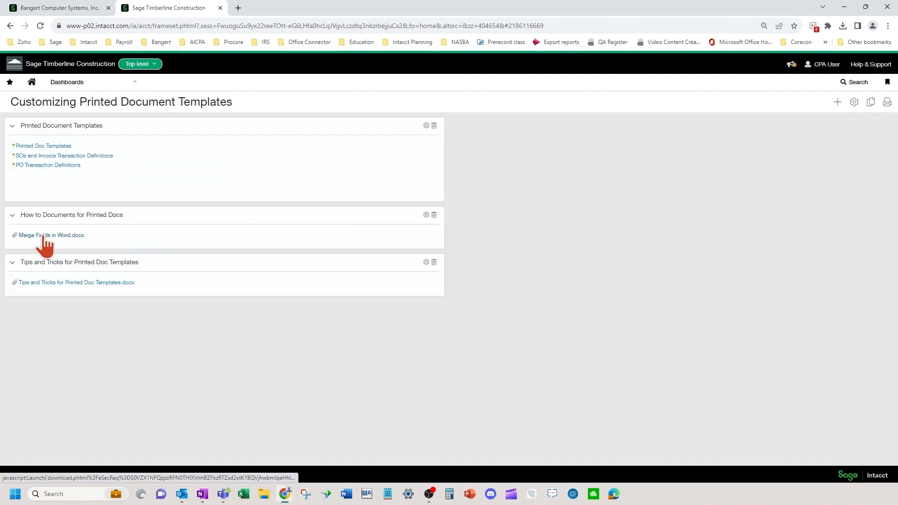
click(44, 236)
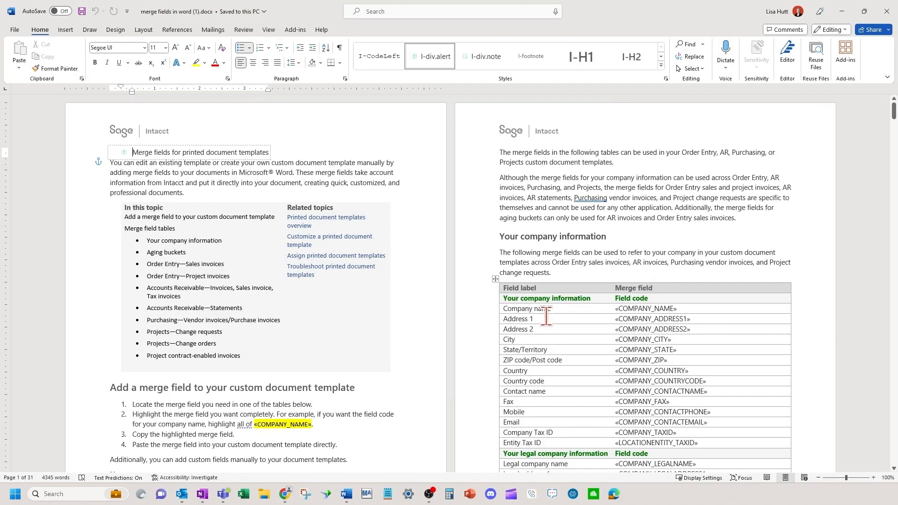
Review the guide's merge field tables for company information, Order Entry sales invoices, project invoices, and Accounts Receivable
scroll(431, 304, down, 3)
scroll(415, 306, down, 10)
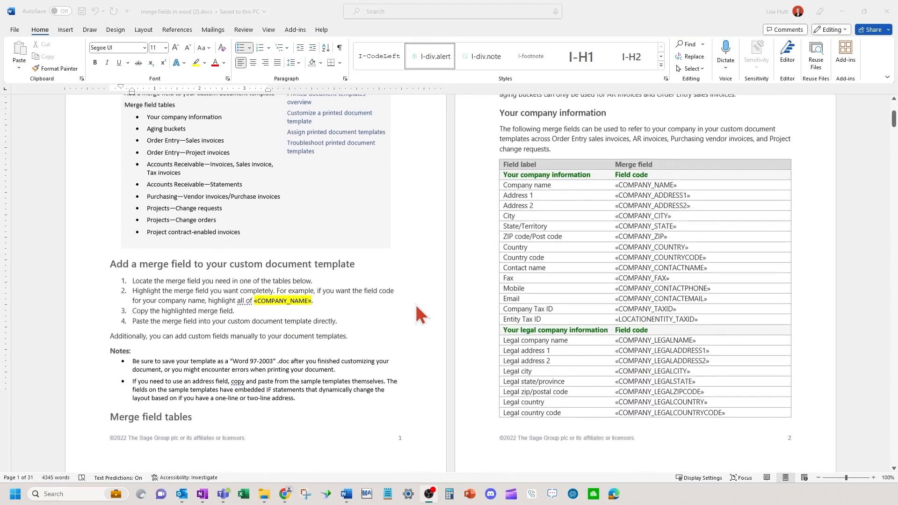
scroll(416, 304, down, 5)
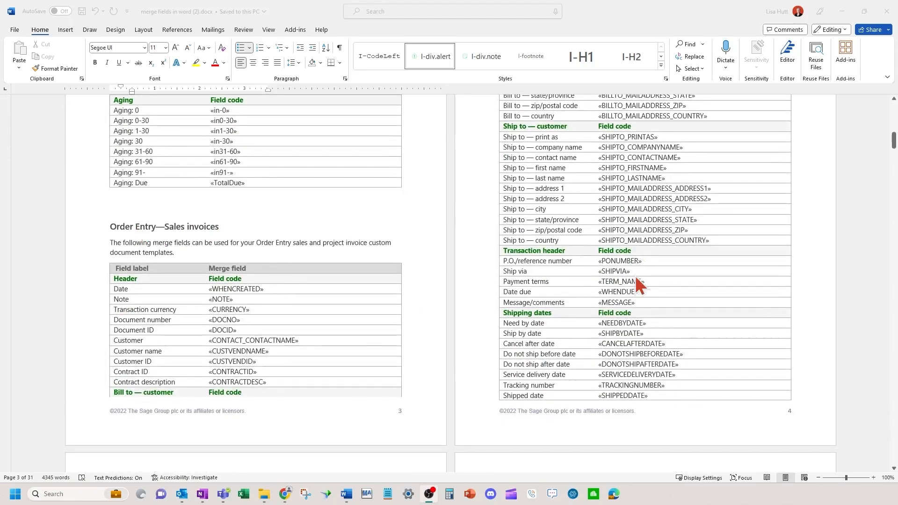
scroll(520, 353, down, 20)
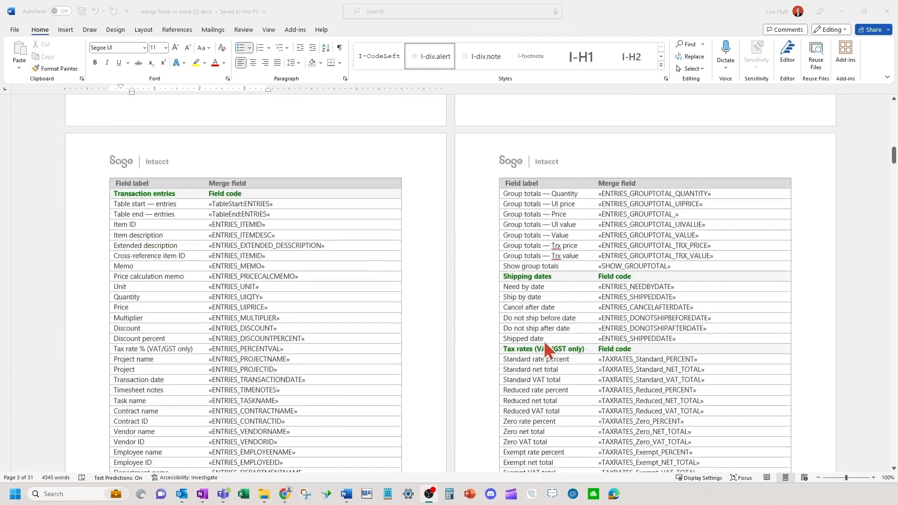
scroll(579, 330, down, 8)
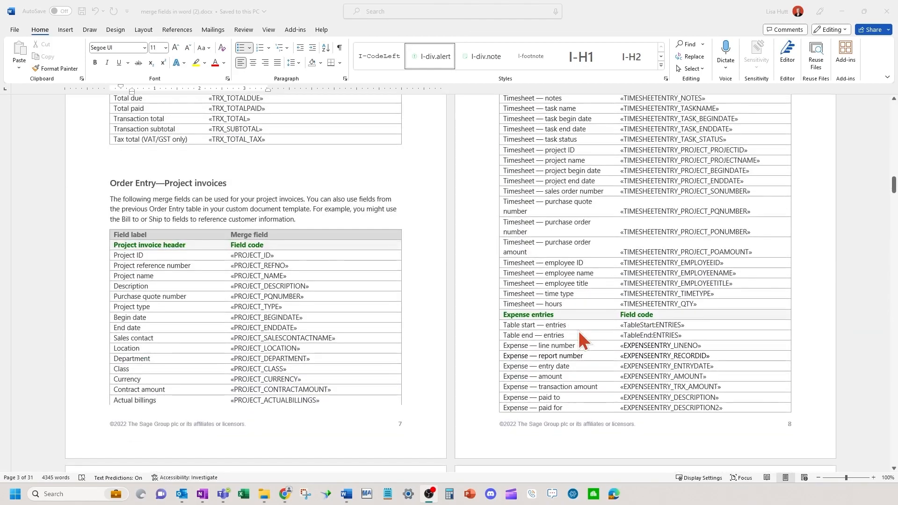
scroll(580, 339, down, 5)
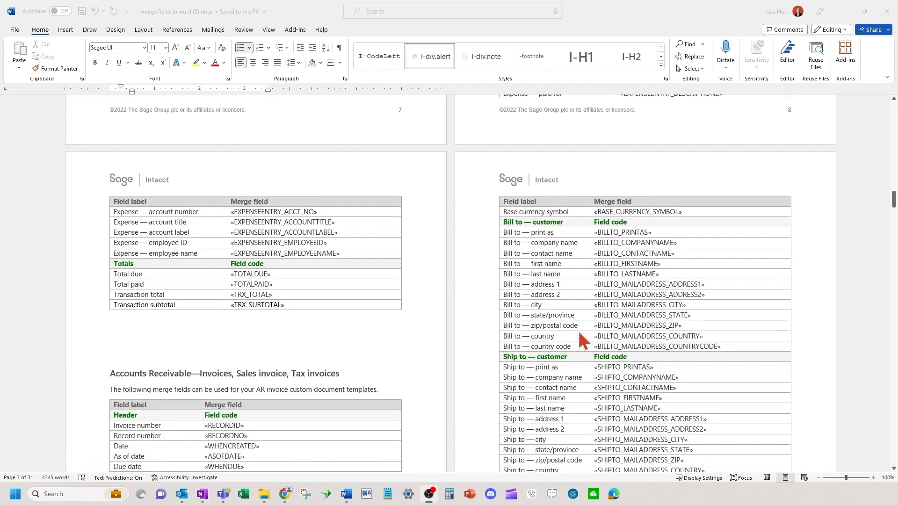
click(748, 281)
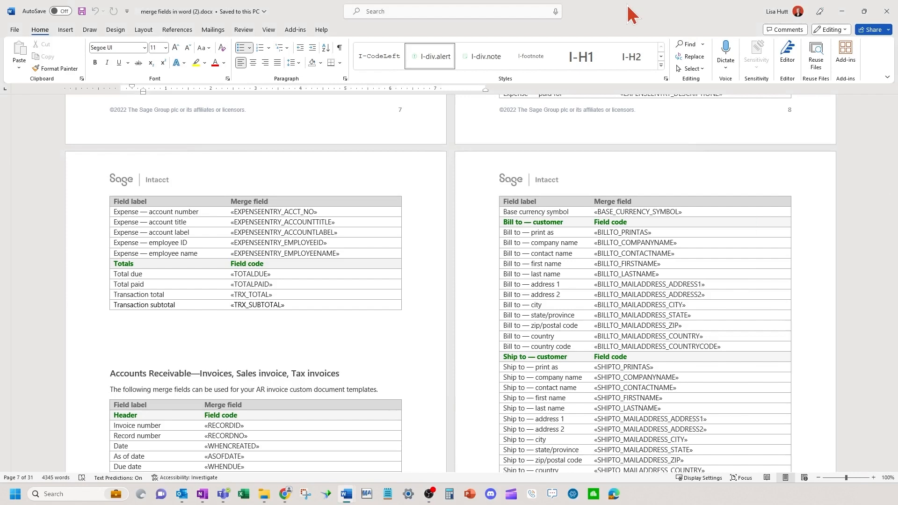
Compare the merge fields document with the Project Contract TM Invoice entries by bringing its window over the invoice and away again
drag(632, 6, 897, 75)
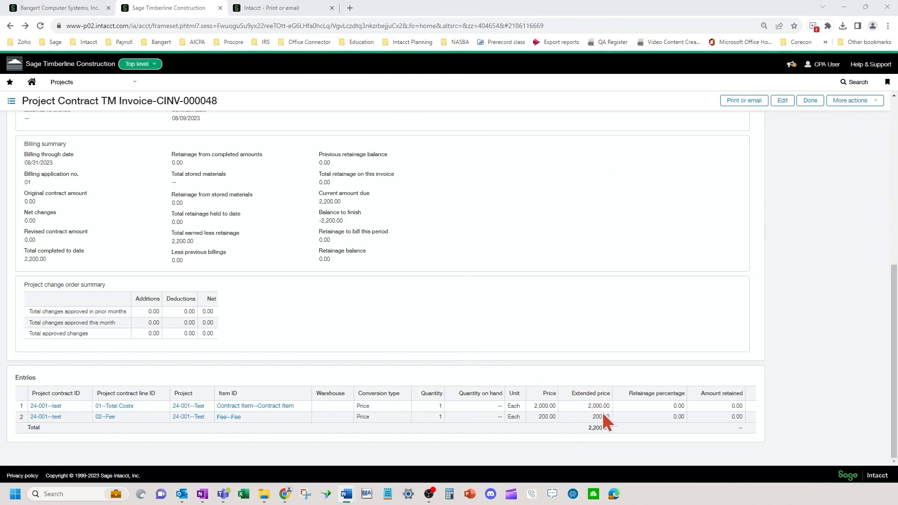
drag(897, 89, 630, 65)
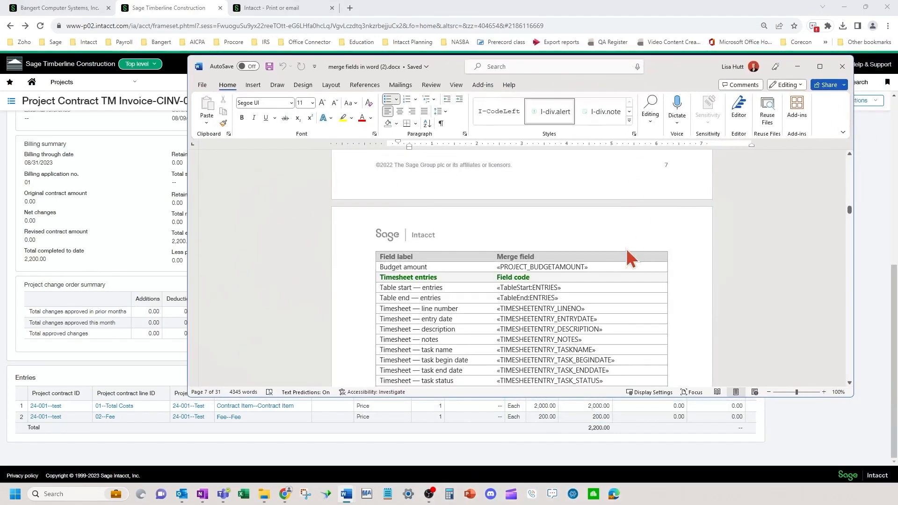
drag(696, 71, 897, 68)
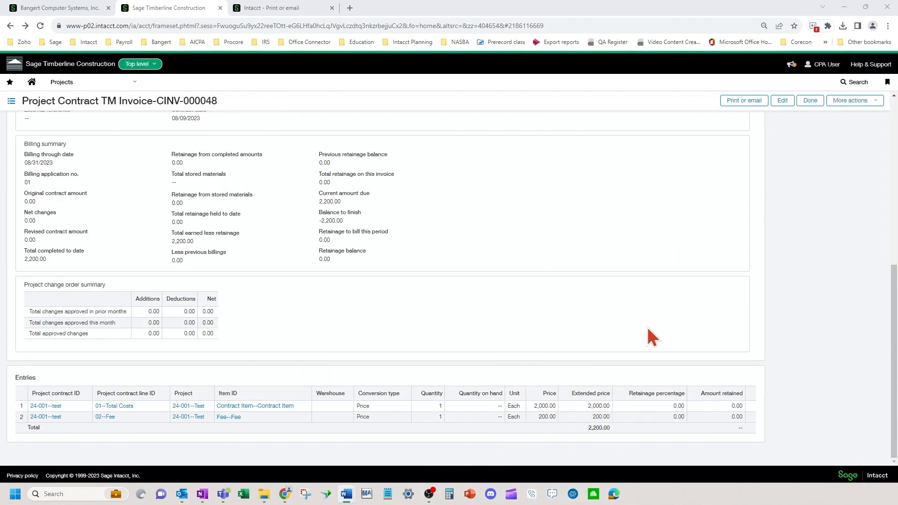
Display the Project Contract TM Invoice's data as XML and search the page for 2,000.00
click(840, 105)
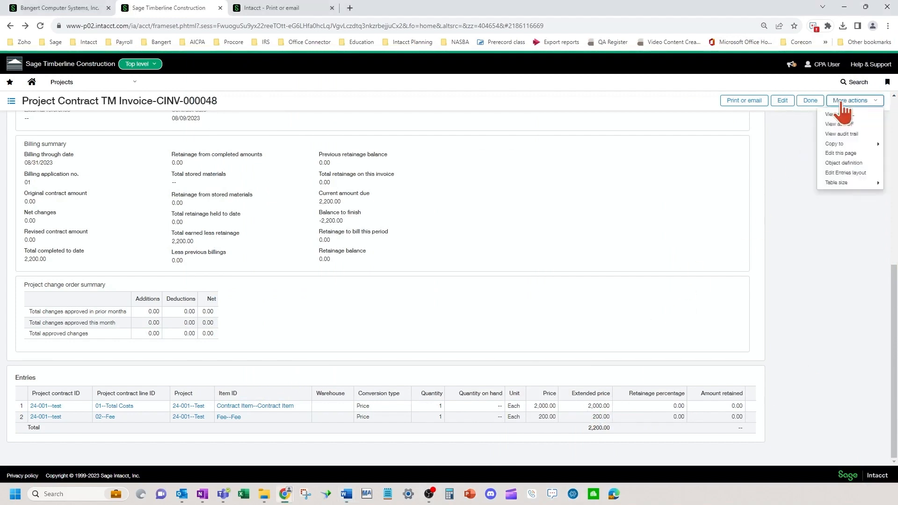
click(873, 115)
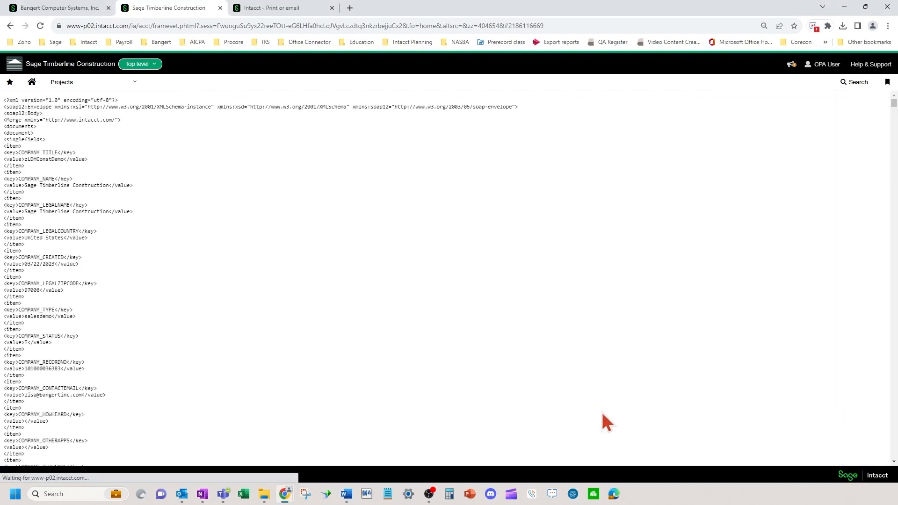
key(ctrl+f)
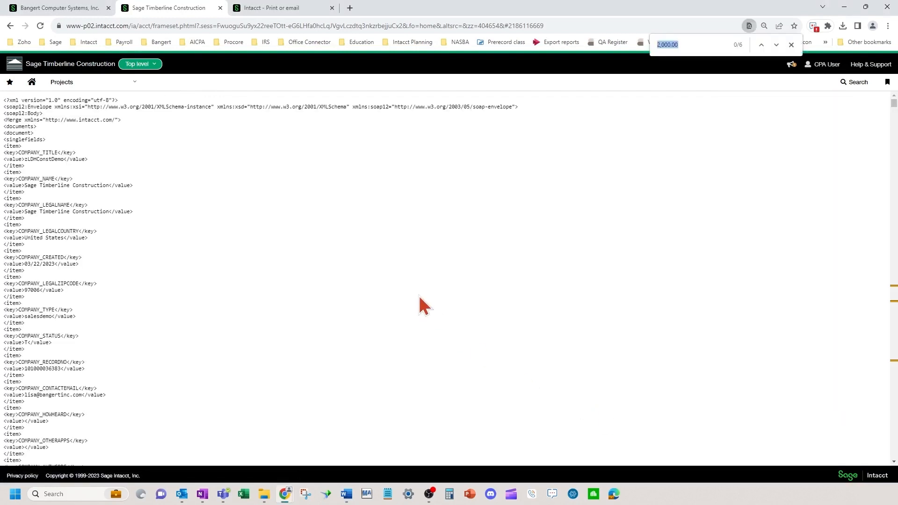
text(2,000)
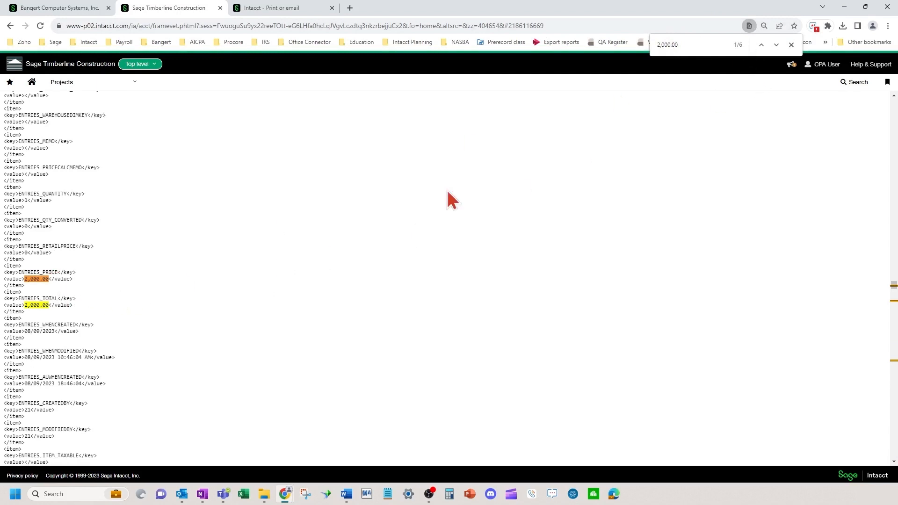
Go through the 2,000.00 matches in the XML and highlight the ENTRIES_PRICE key
click(776, 45)
click(777, 44)
click(777, 45)
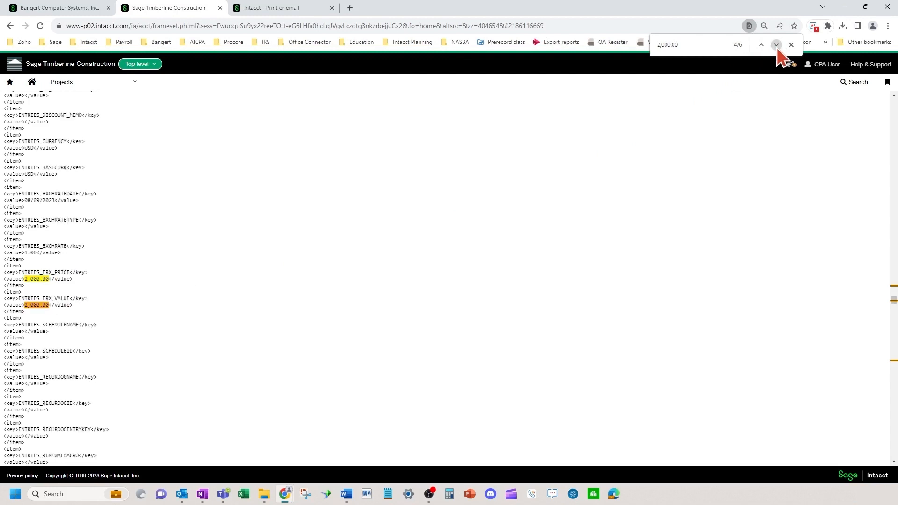
click(777, 45)
click(777, 44)
click(776, 45)
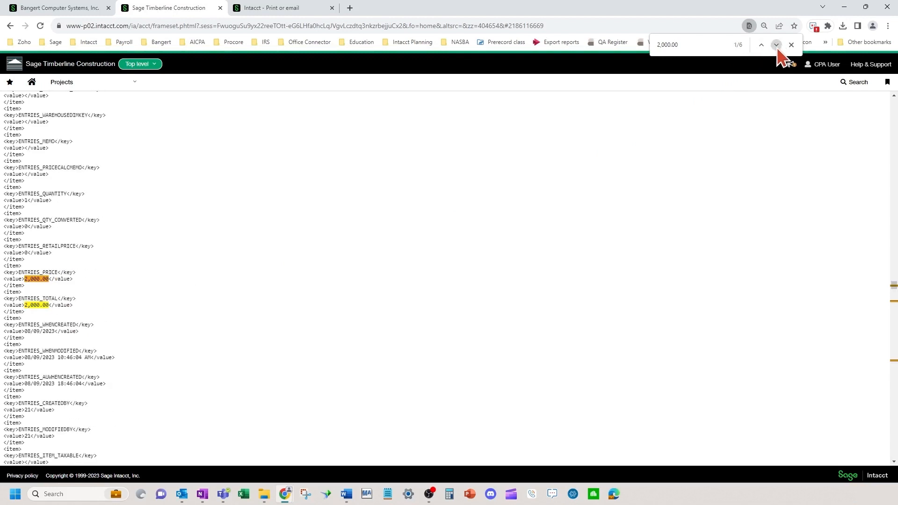
click(777, 45)
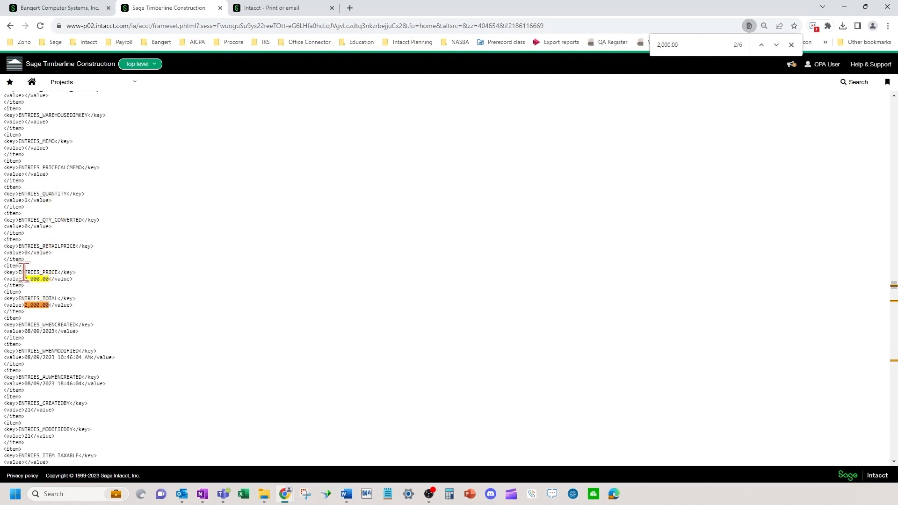
drag(18, 272, 58, 273)
Switch to intacct_statement (1).doc in Word, find ENTRIES_PRICE in the Intacct Insert Merge Field list, and close it without inserting
key(alt+Tab)
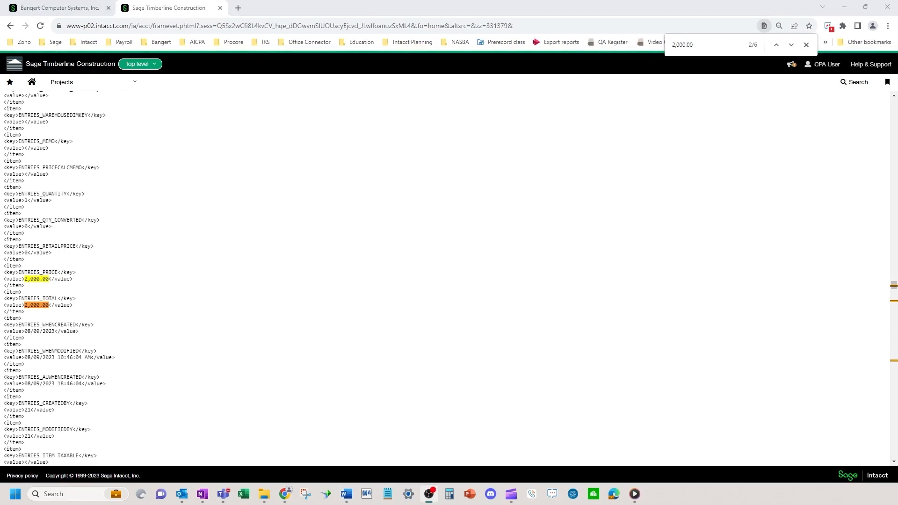
drag(897, 53, 680, 67)
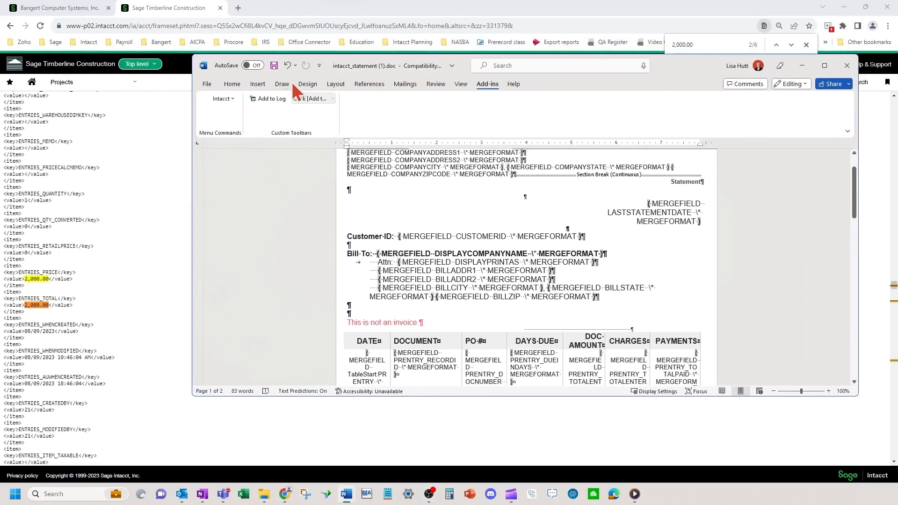
click(223, 99)
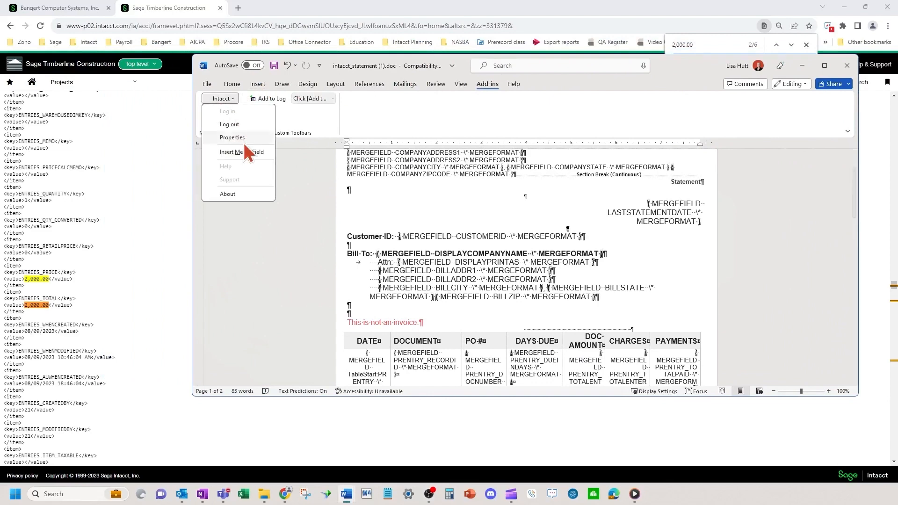
click(252, 152)
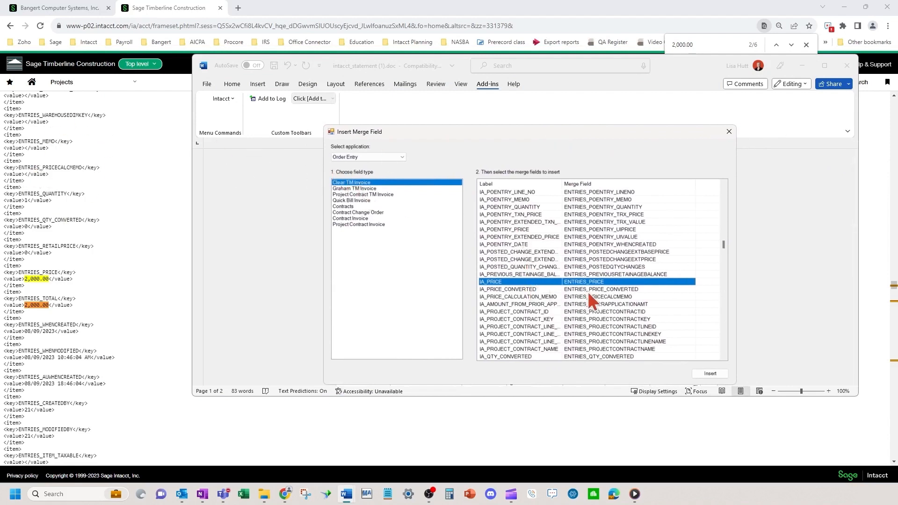
scroll(620, 246, up, 3)
scroll(618, 241, down, 4)
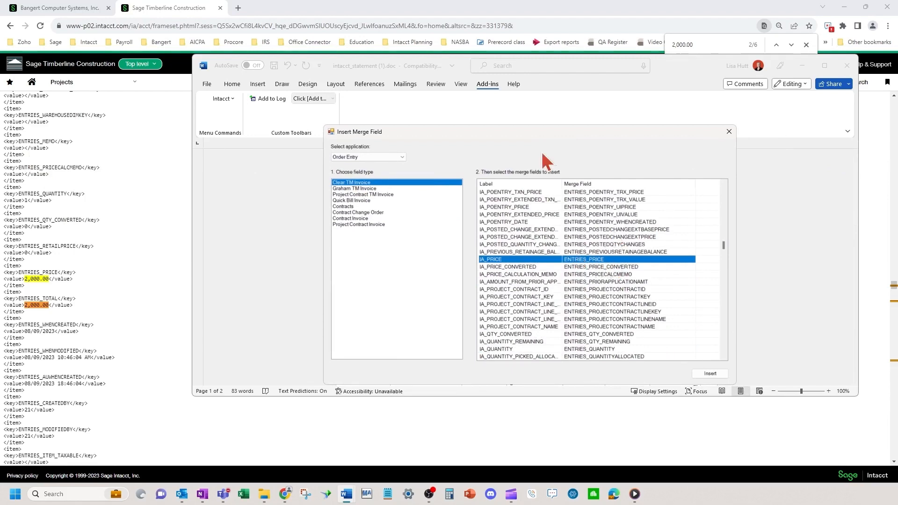
click(728, 131)
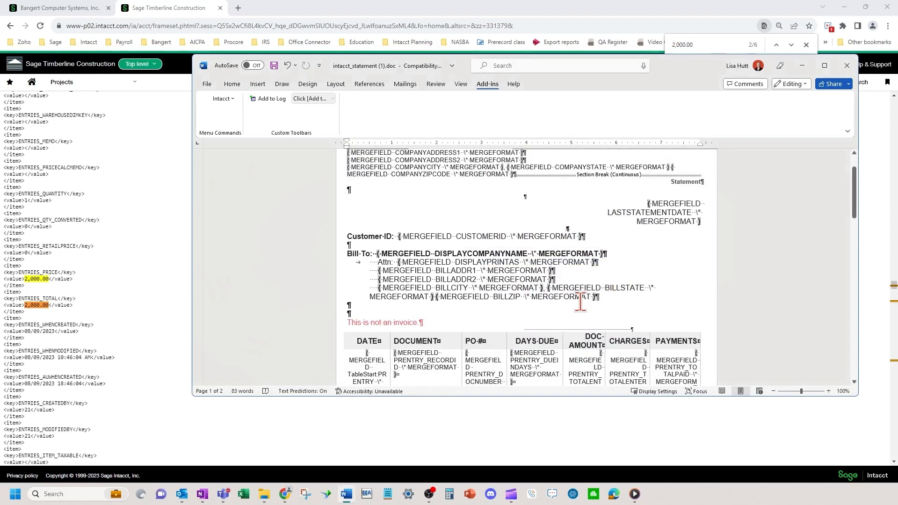
drag(667, 71, 897, 71)
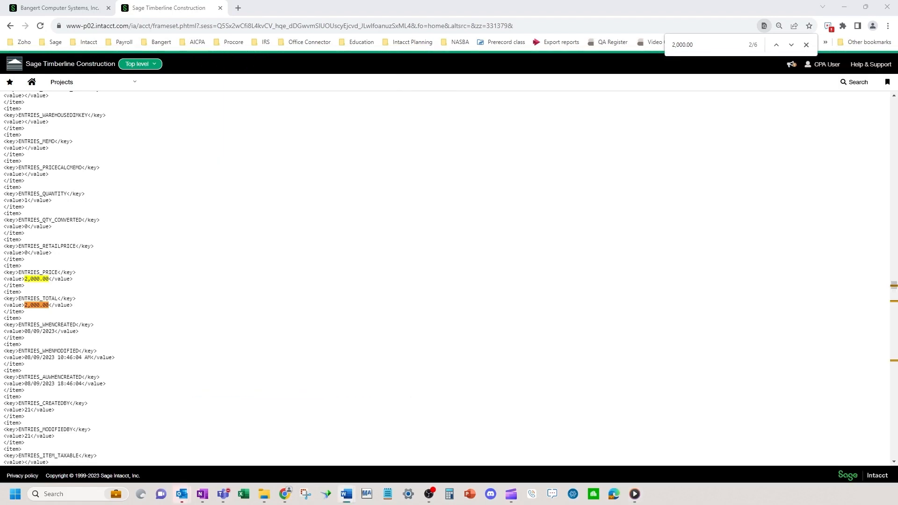
Close the XML page's text search, return to intacct_statement (1).doc in Word, and select the logo placeholder
click(806, 45)
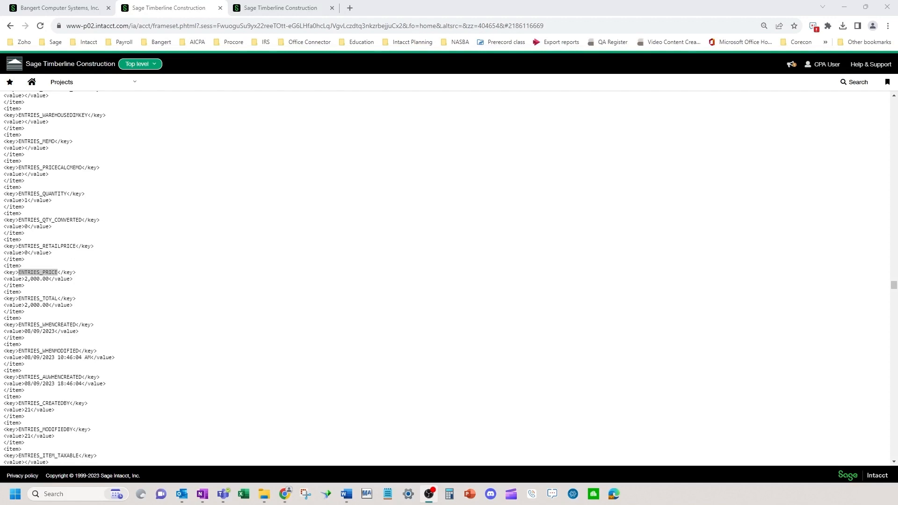
key(alt+Tab)
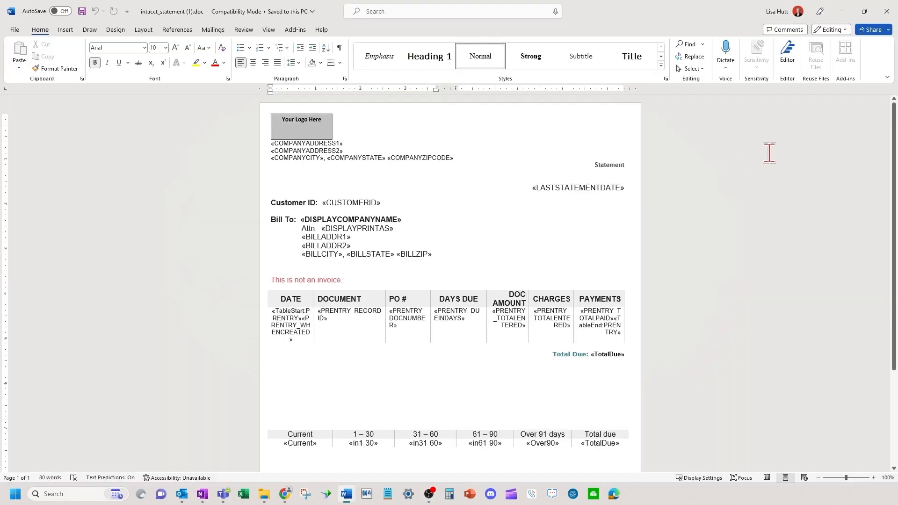
click(309, 124)
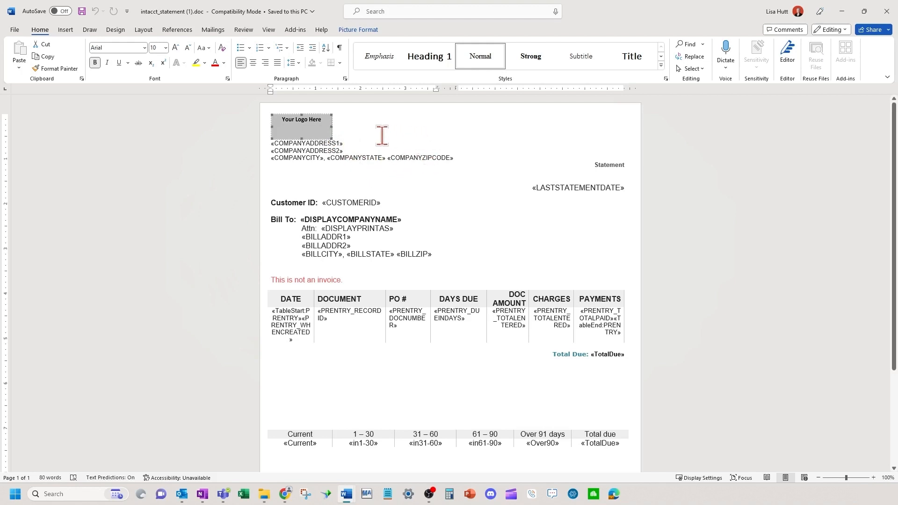
click(359, 97)
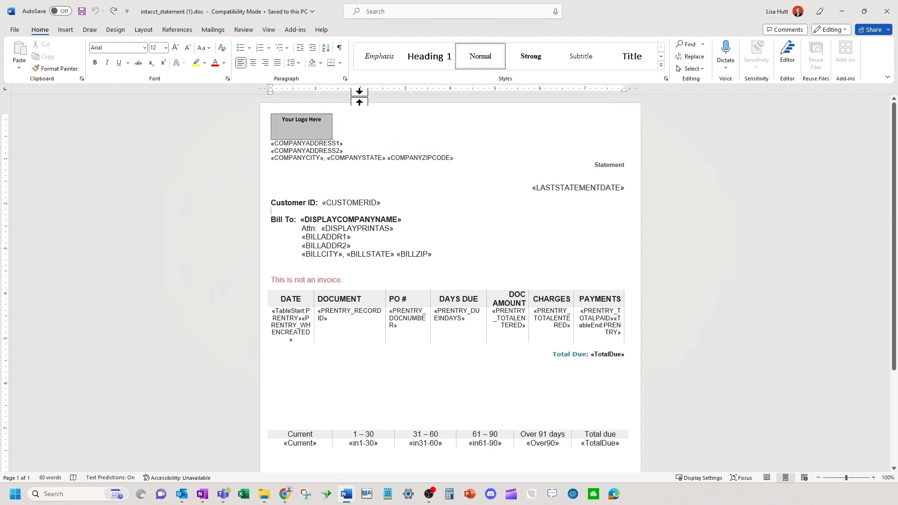
Show the statement's formatting marks and inspect the page footer in editing mode before returning to the body text
click(339, 49)
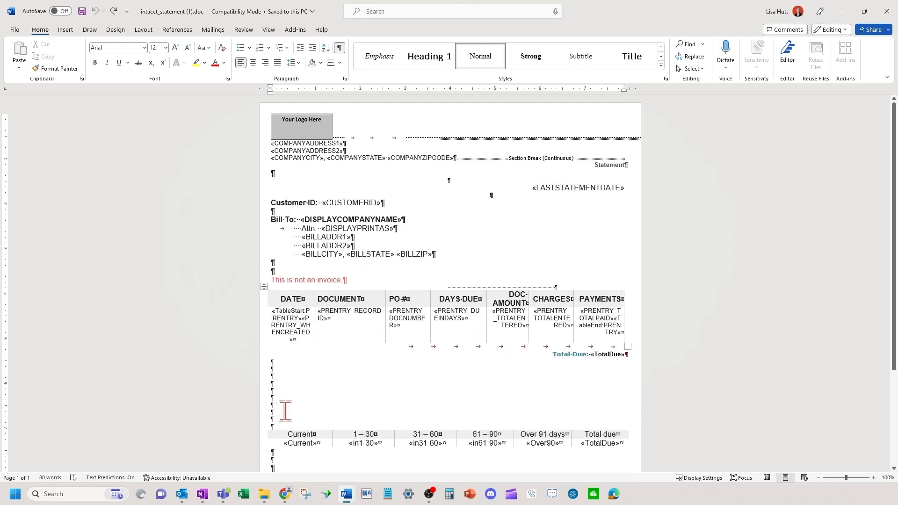
scroll(297, 375, down, 3)
scroll(299, 373, down, 2)
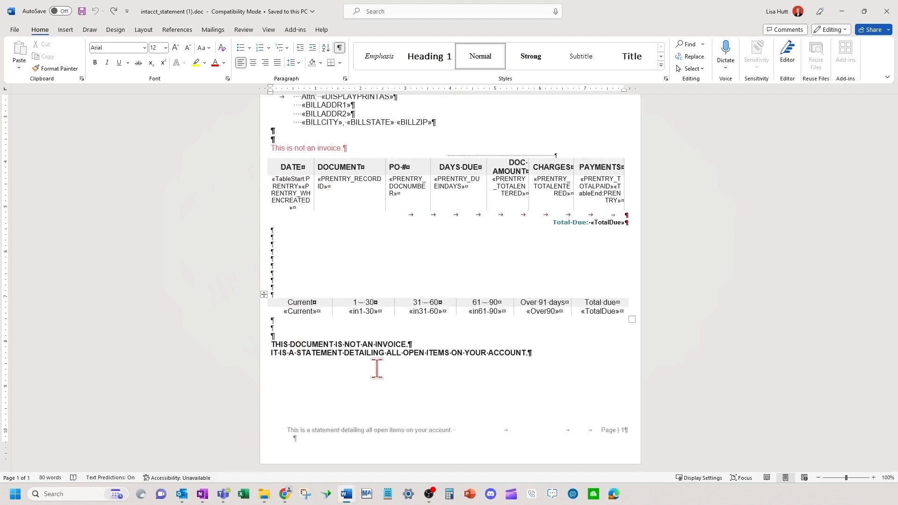
click(442, 444)
double_click(445, 445)
double_click(440, 430)
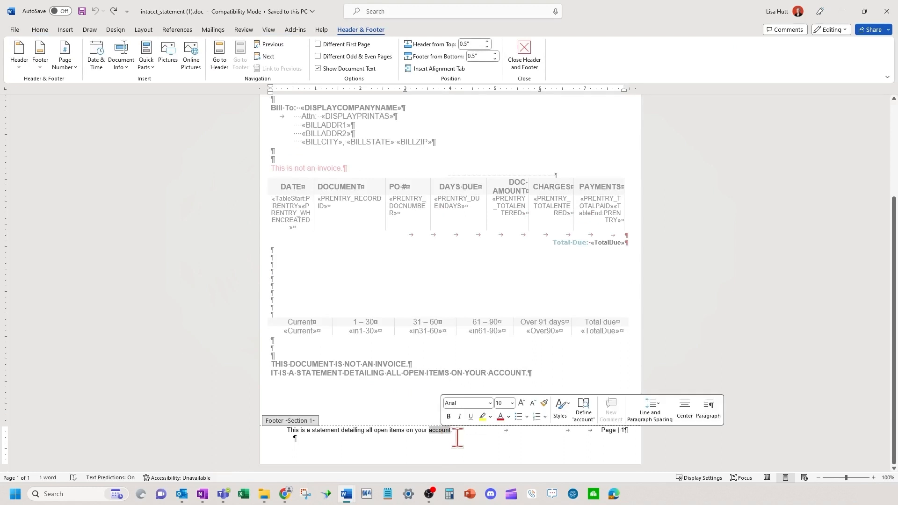
click(469, 439)
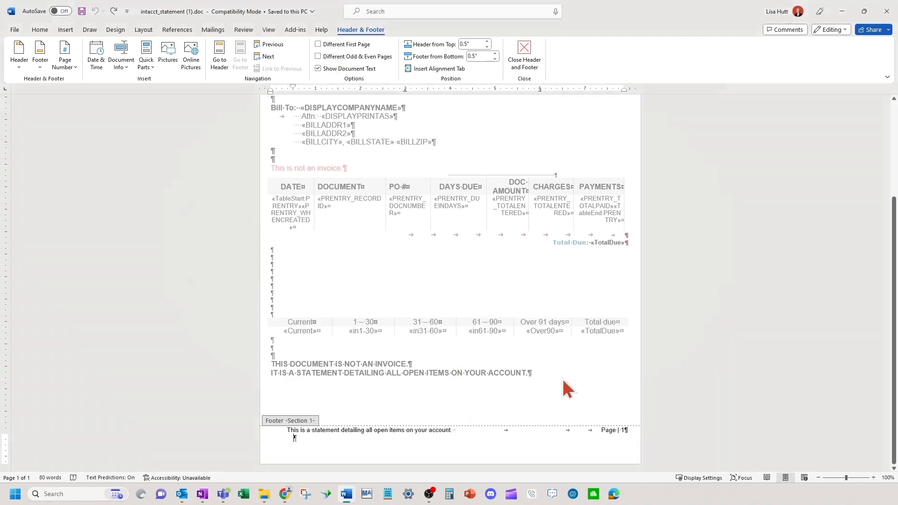
double_click(562, 379)
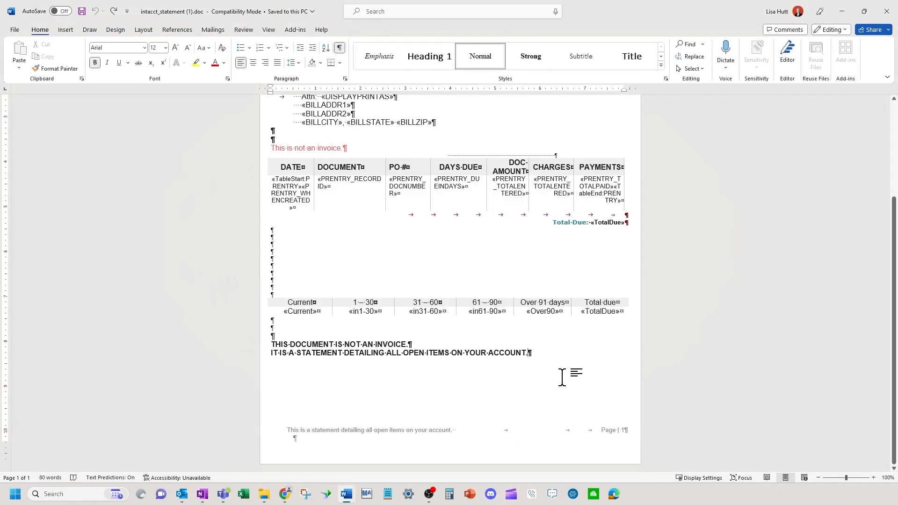
Toggle the document's field codes on and off to examine the PRENTRY_TOTALPAID merge field in the Payments column
key(alt+F9)
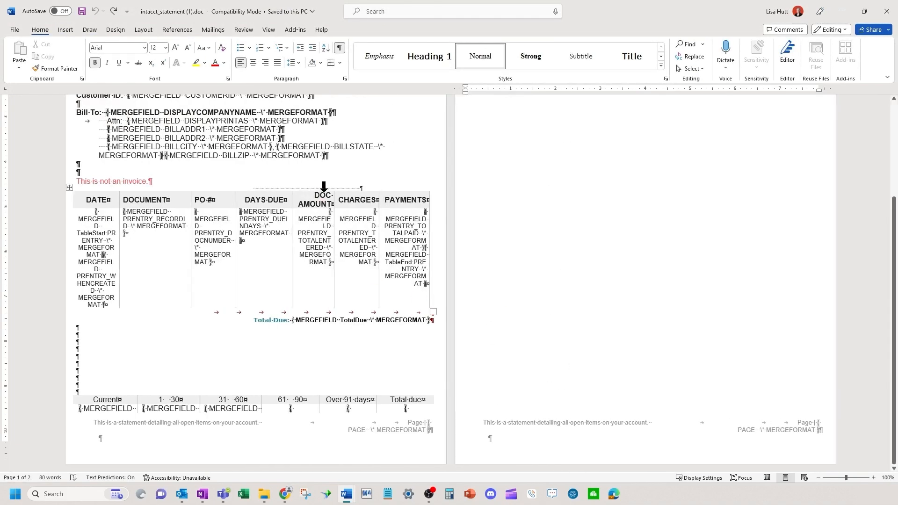
click(401, 226)
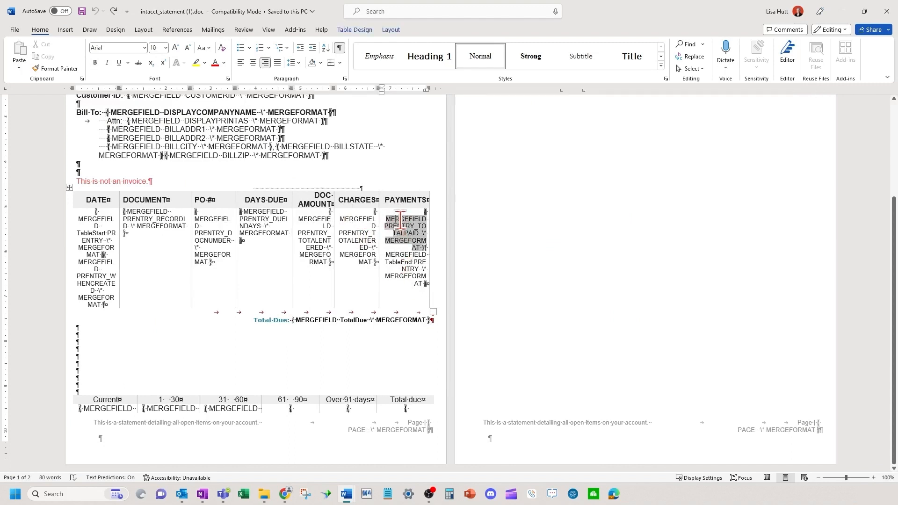
key(alt+F9)
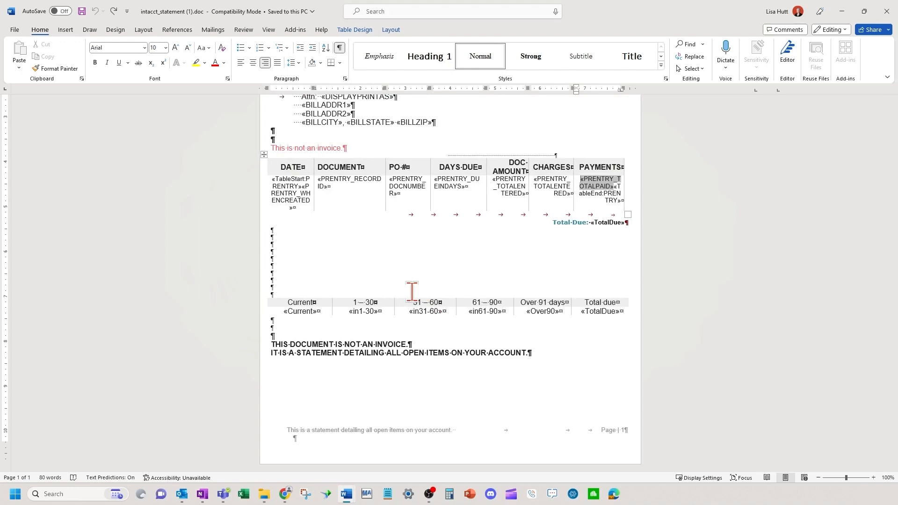
key(alt+F9)
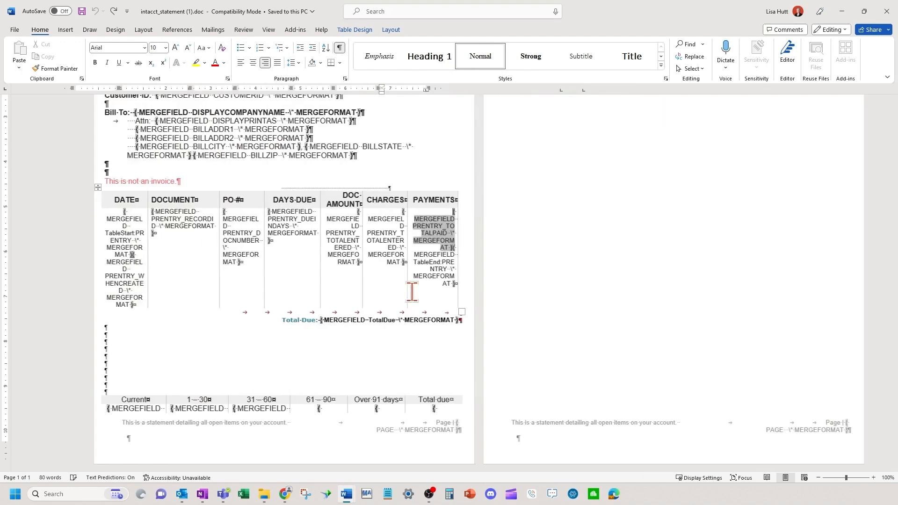
key(alt+F9)
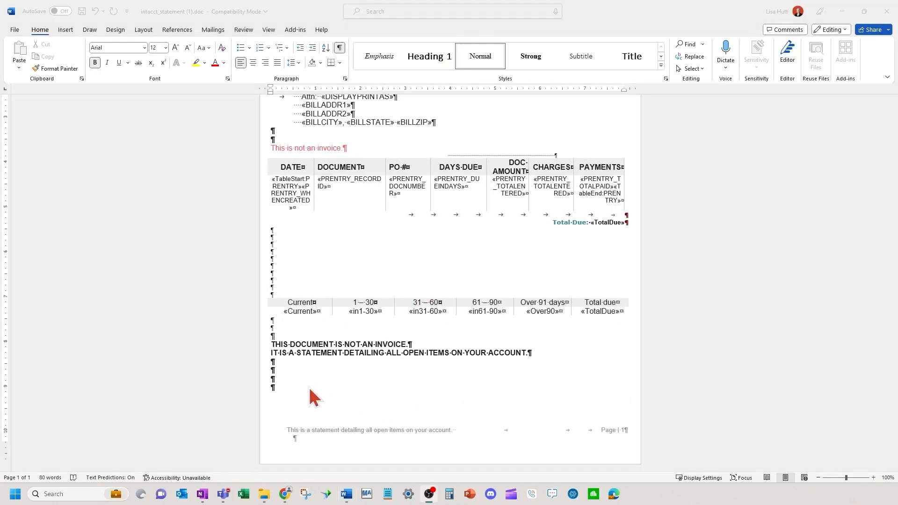
Hide the formatting marks and insert the Print/Email Statements Customer name merge field (NAME) below the closing statement text
click(302, 380)
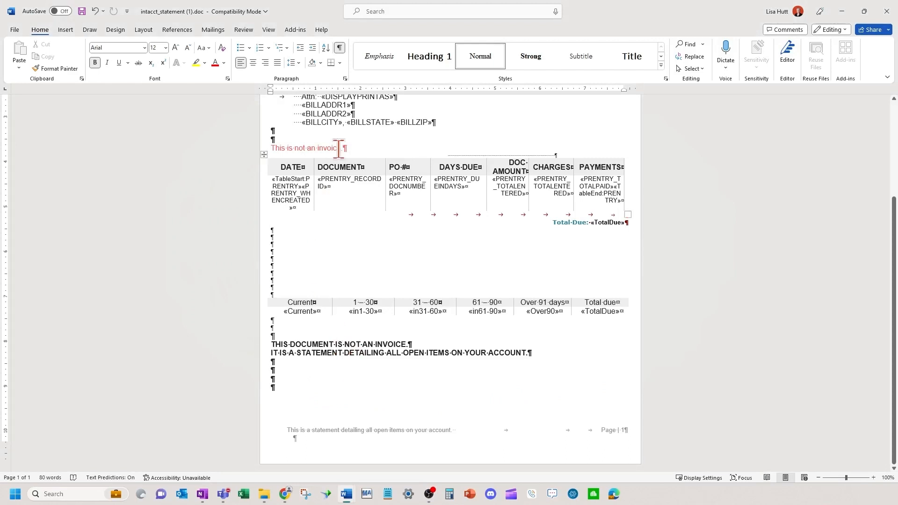
click(340, 49)
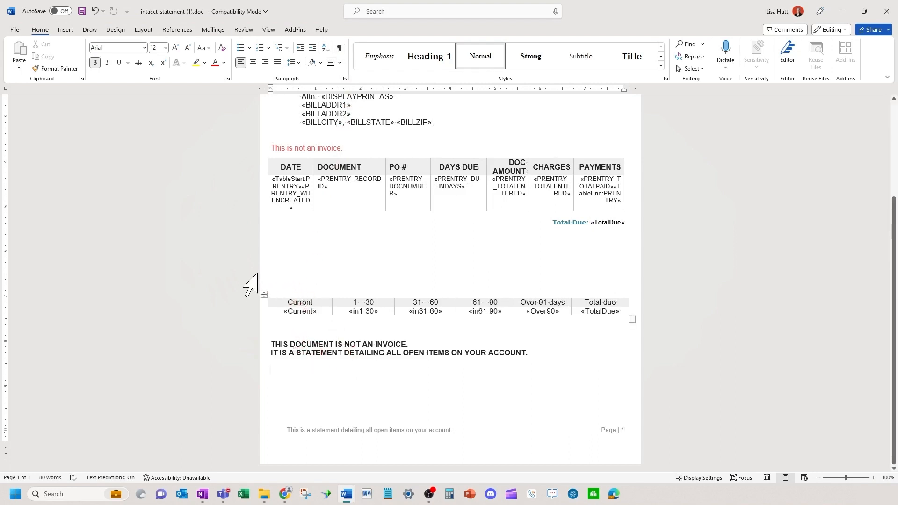
click(292, 29)
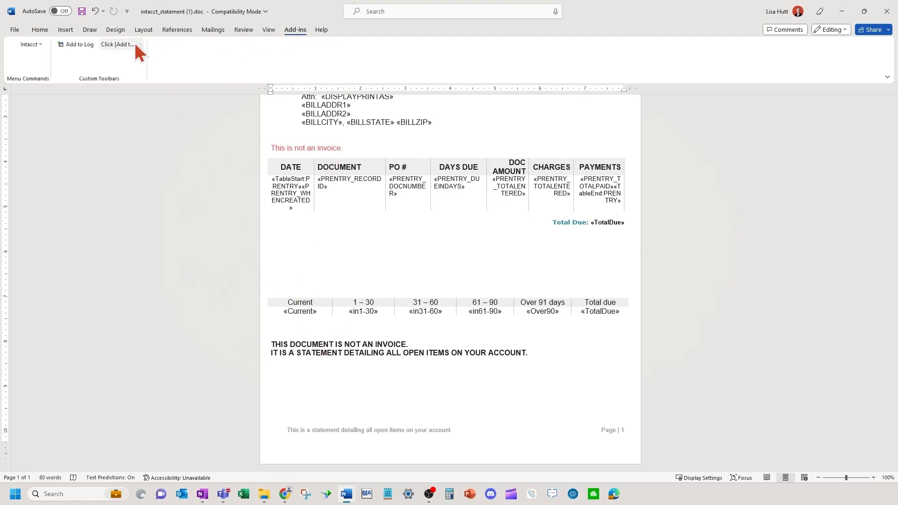
click(30, 46)
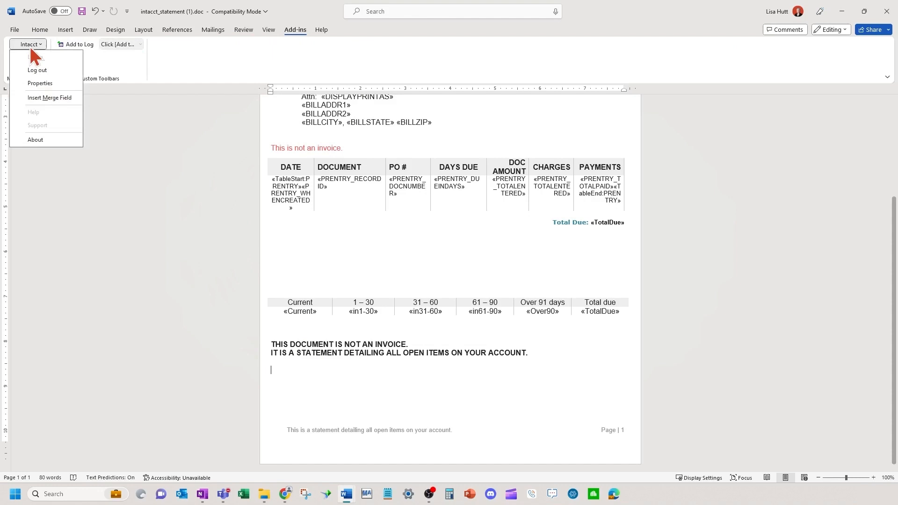
click(43, 96)
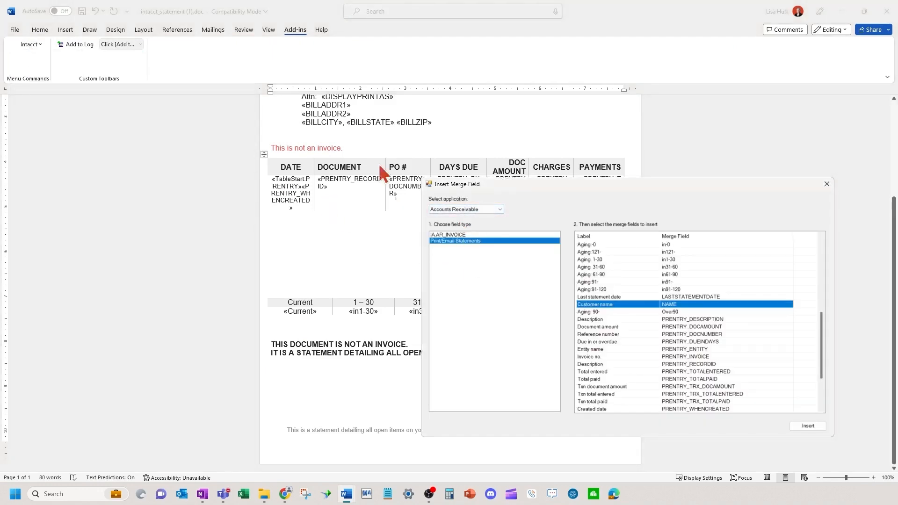
double_click(623, 304)
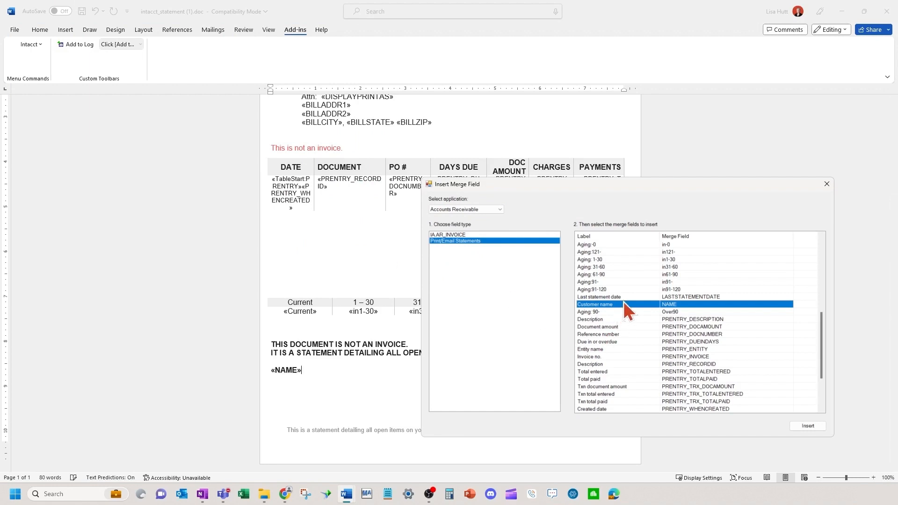
click(827, 183)
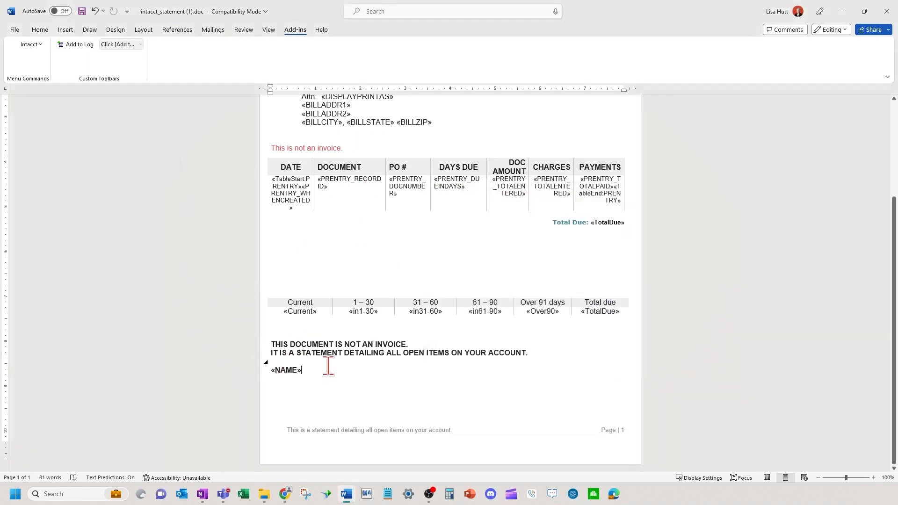
Display the document's field codes and select the NAME merge field below the closing statement text
key(alt+F9)
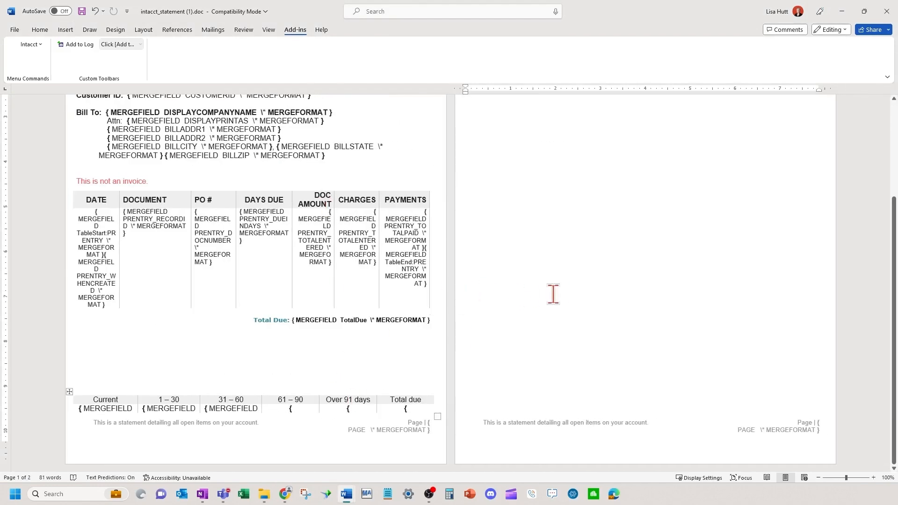
scroll(552, 290, up, 3)
scroll(541, 264, up, 1)
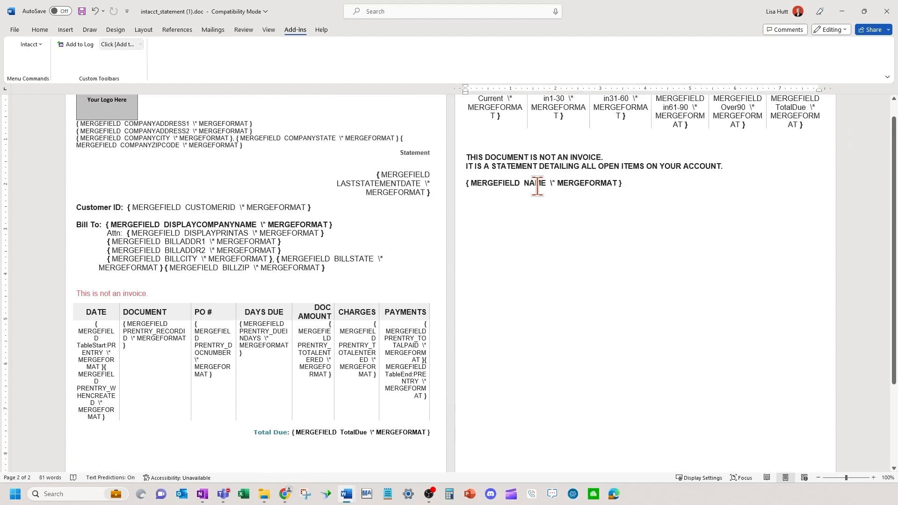
click(551, 202)
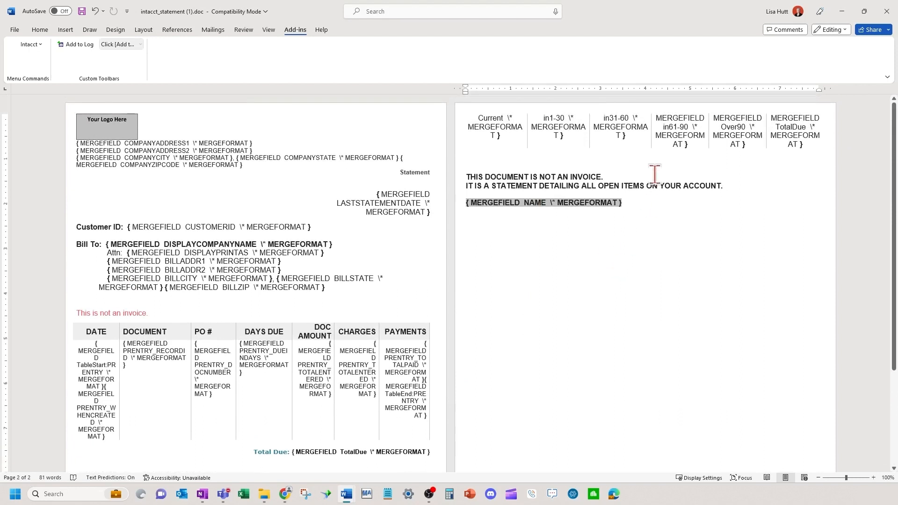
Below the NAME field, insert an IF field comparing "{MERGEFIELD NAME \* MERGEFORMAT}" with a sample surname, with "N/A" as the result
click(626, 207)
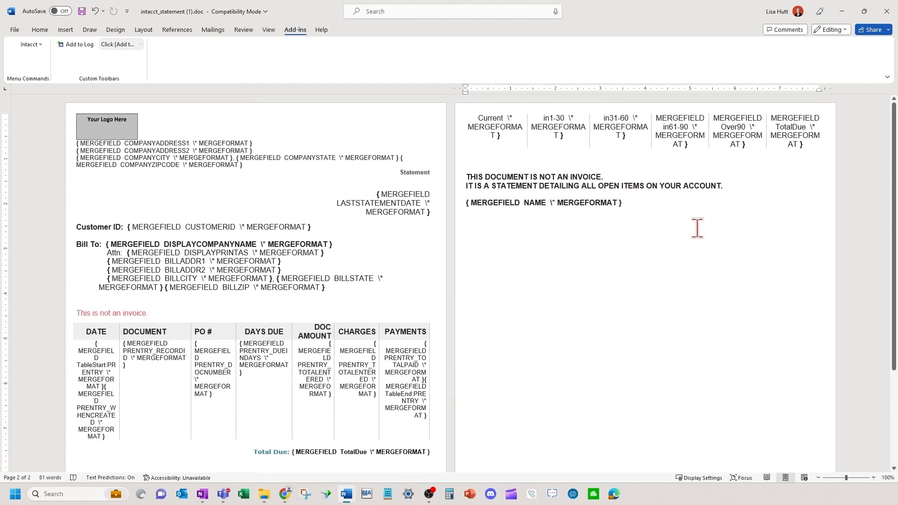
key(Return)
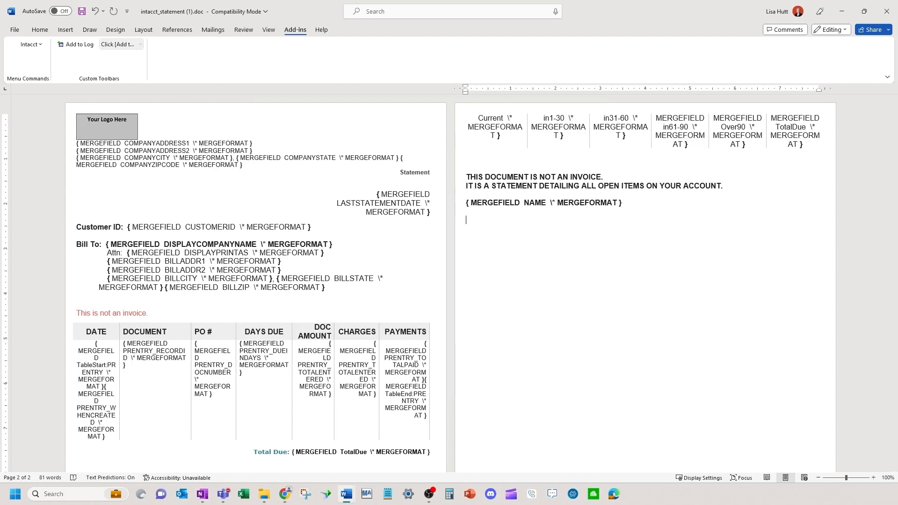
key(ctrl+F9)
text(MERF)
key(BackSpace)
key(BackSpace)
key(BackSpace)
key(BackSpace)
text(IF {MERGEFIELD)
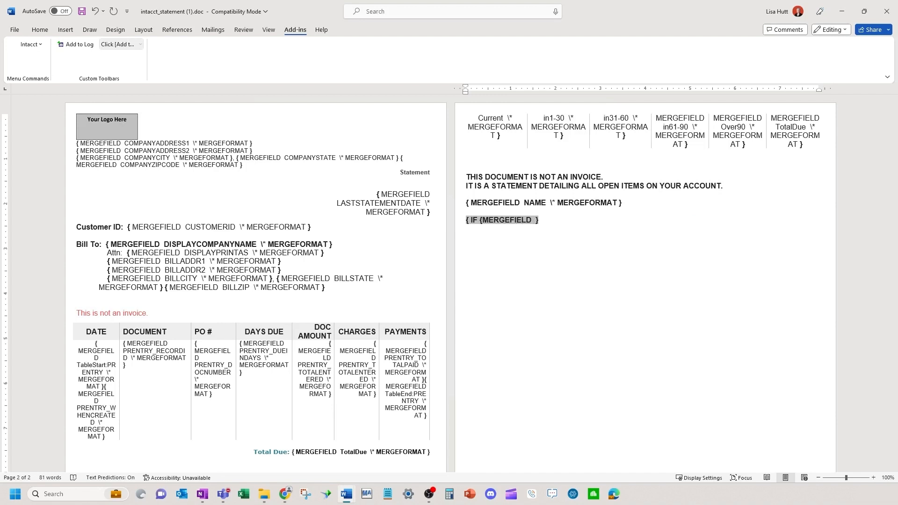
text( NAME)
text(\* MERGEFORMAT)
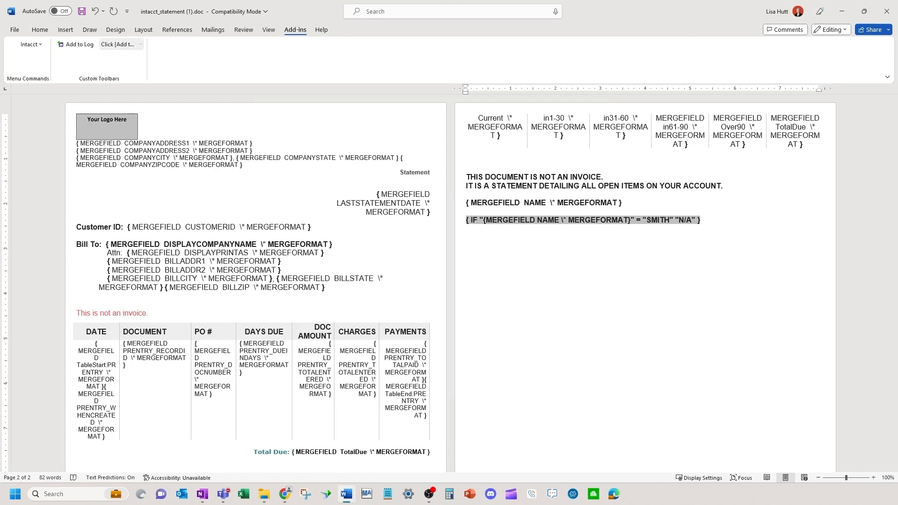
Delete the word MERGEFORMAT after the \* switch inside the IF field
click(556, 202)
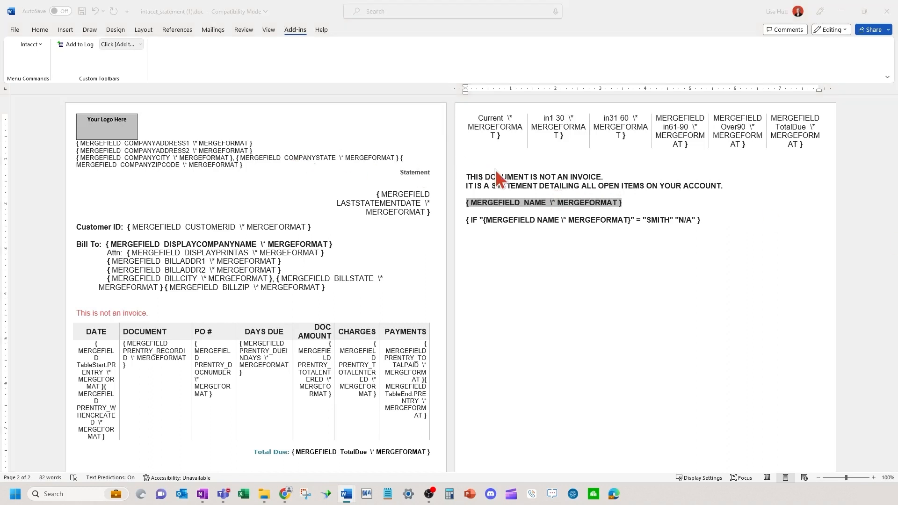
click(559, 204)
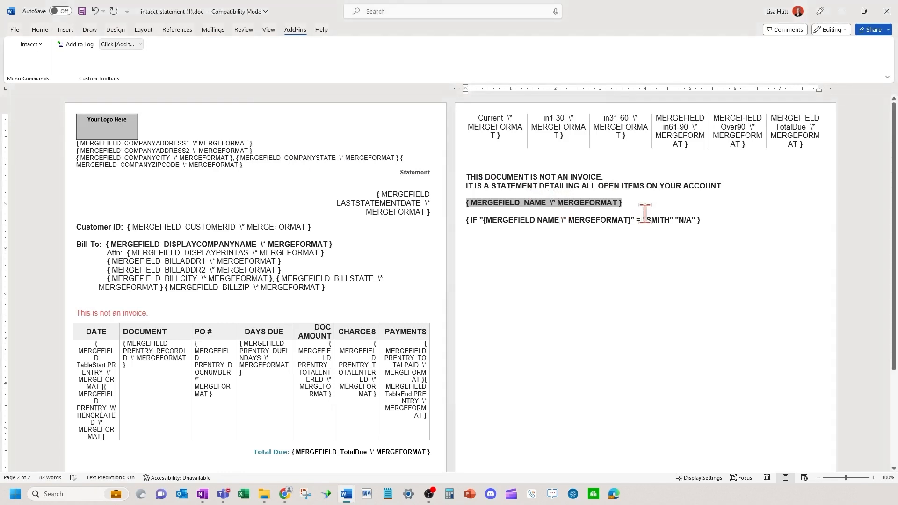
click(568, 220)
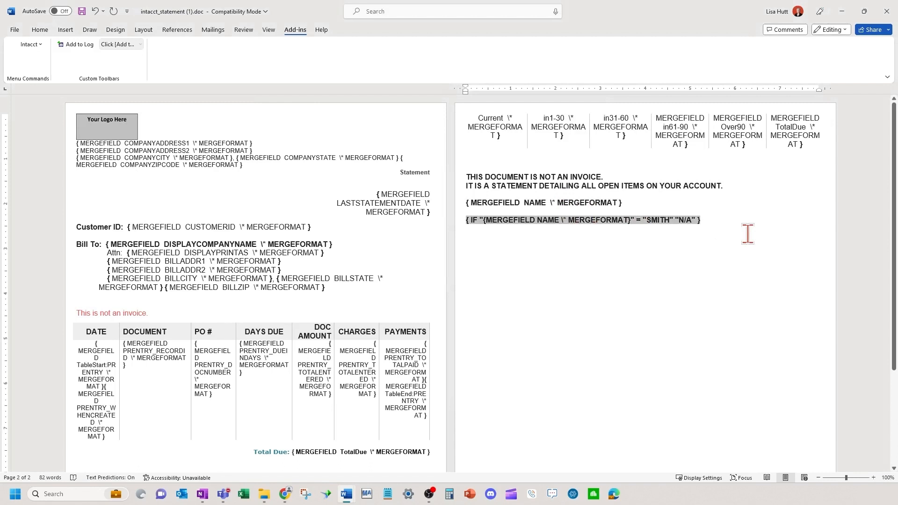
key(Delete)
key(Delete)
key(Delete)
key(Delete)
key(Delete)
key(Delete)
key(Delete)
key(Delete)
key(Delete)
key(Delete)
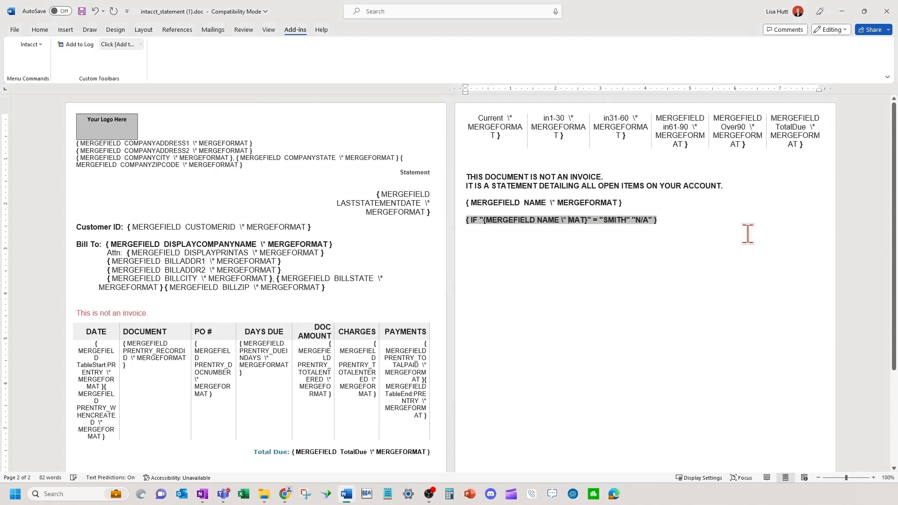
key(Delete)
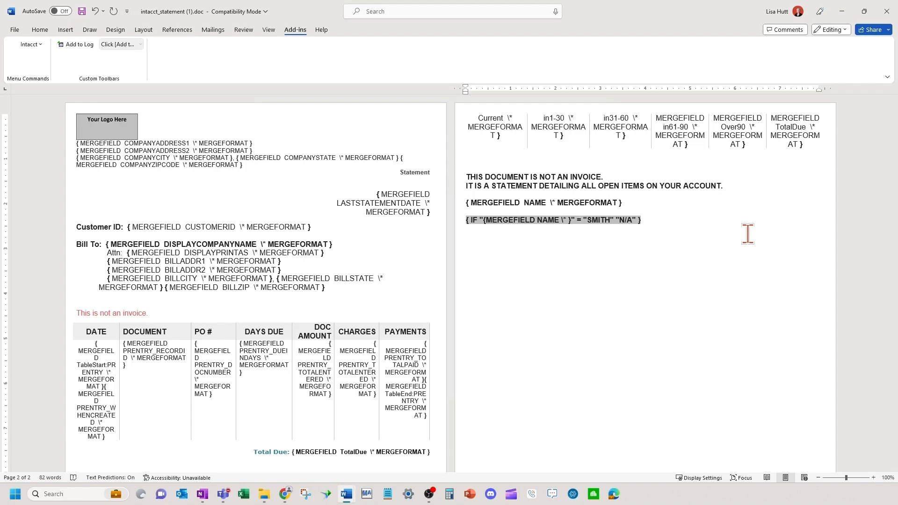
Try Caps as the text format after the \* switch of the NAME field inside the IF field
text(cAPS)
key(BackSpace)
key(BackSpace)
key(BackSpace)
key(BackSpace)
text(Caps)
key(BackSpace)
key(BackSpace)
key(BackSpace)
key(BackSpace)
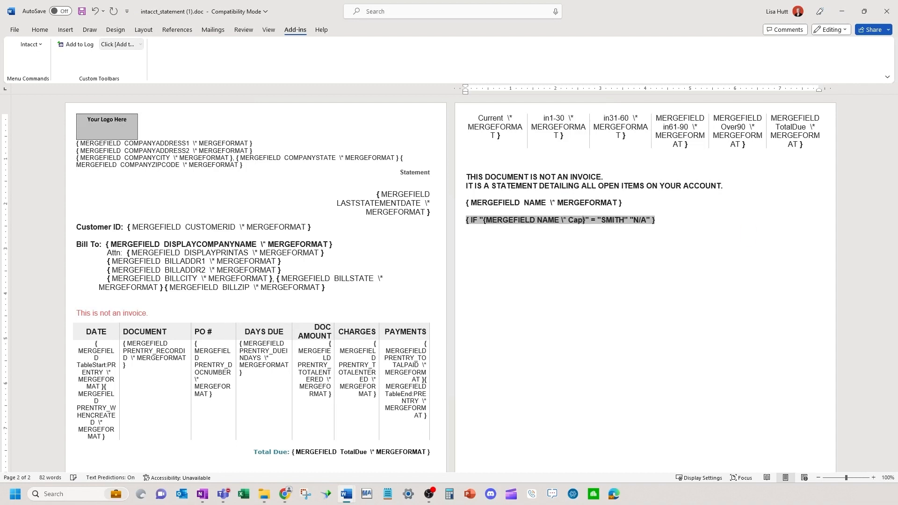
Try FirstCap as the text format after the \* switch of the NAME field inside the IF field
text(First)
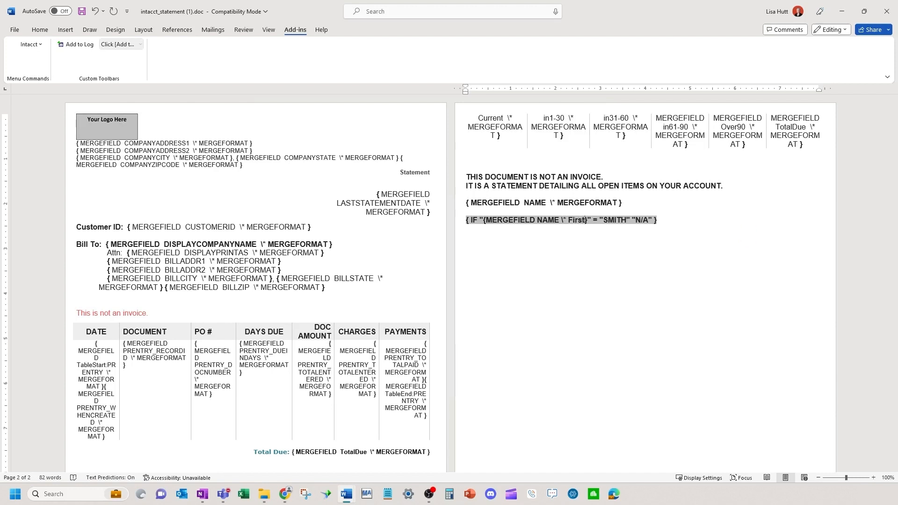
text(Cap)
key(BackSpace)
key(BackSpace)
key(BackSpace)
key(BackSpace)
key(BackSpace)
key(BackSpace)
key(BackSpace)
key(BackSpace)
Try Upper as the text format after the \* switch of the NAME field inside the IF field
text(Upper)
key(BackSpace)
key(BackSpace)
key(BackSpace)
key(BackSpace)
key(BackSpace)
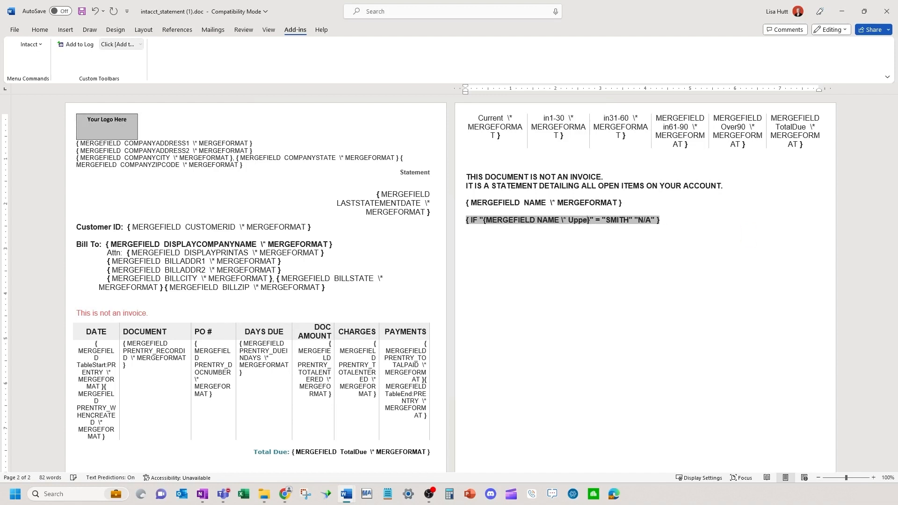
Enter "Lower MERGEFORMAT" after the \* switch of the NAME field inside the IF field
text(Lower)
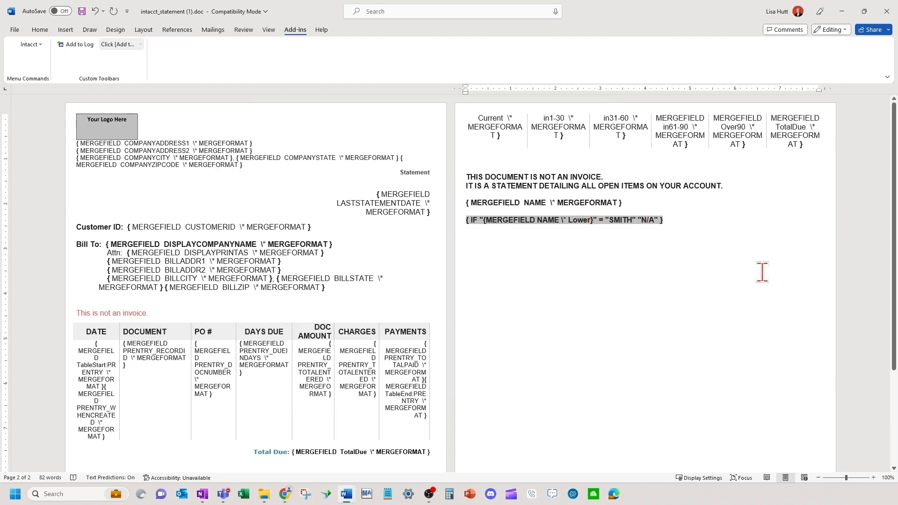
text(MERGEFOR)
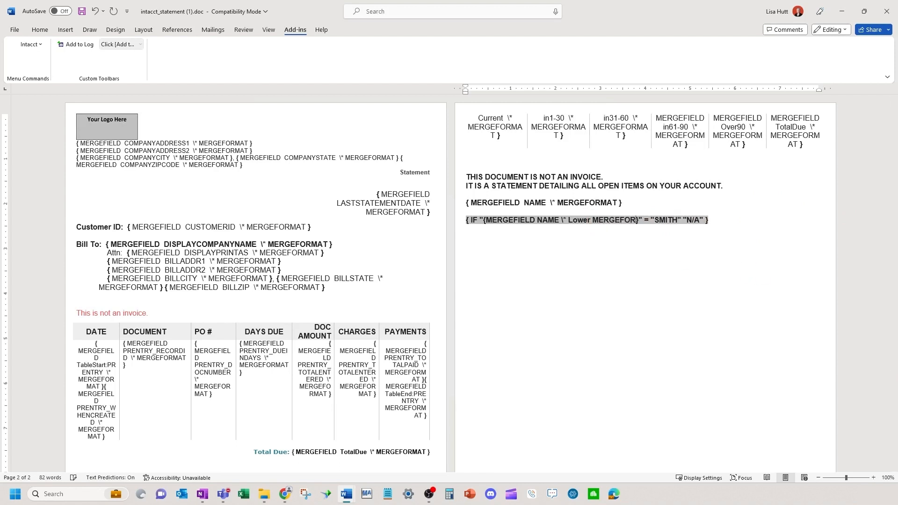
text(MAT)
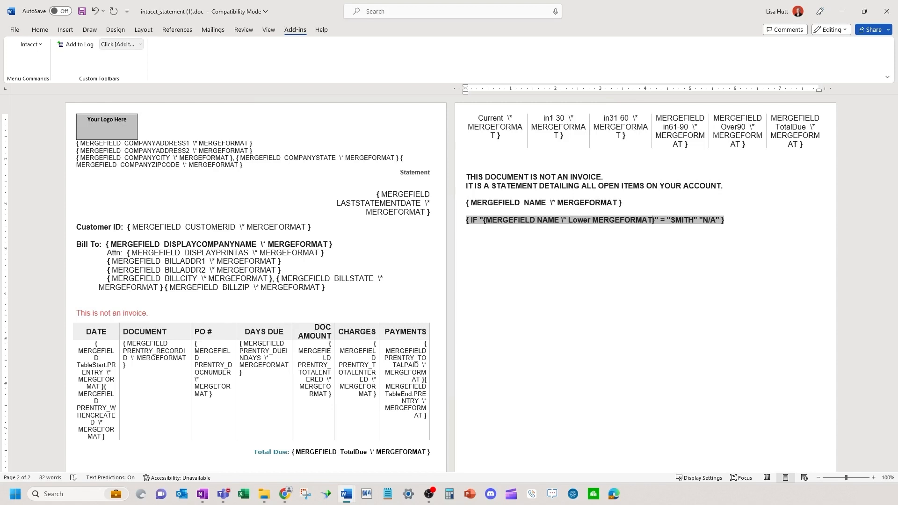
Insert the Print/Email Statements Last statement date merge field (LASTSTATEMENTDATE) on the line below the IF field
click(466, 237)
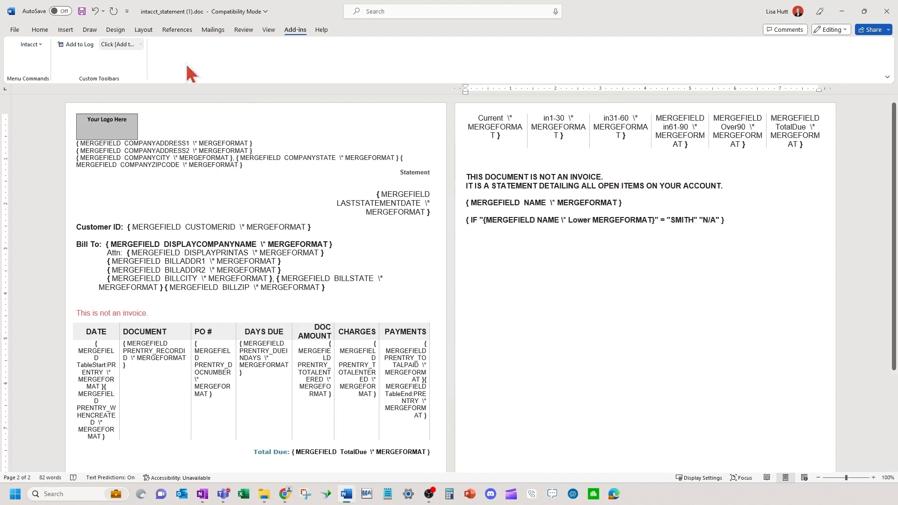
click(30, 45)
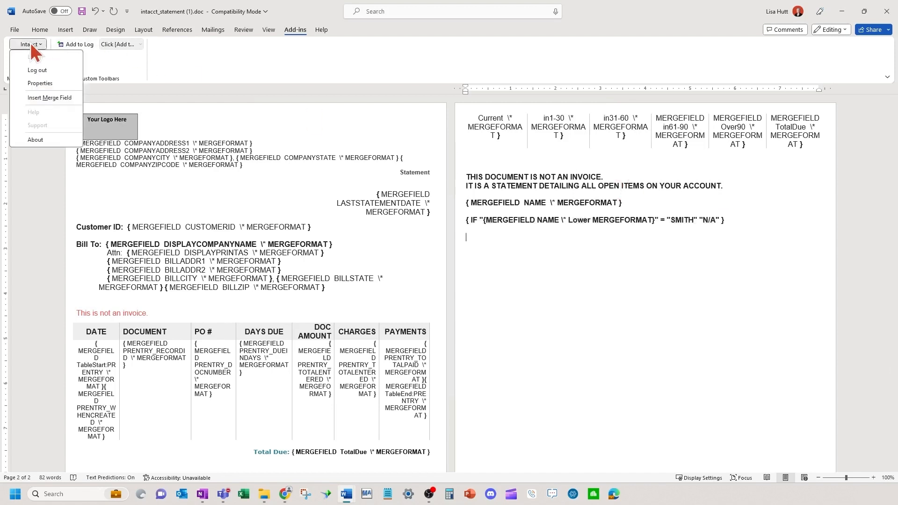
click(54, 99)
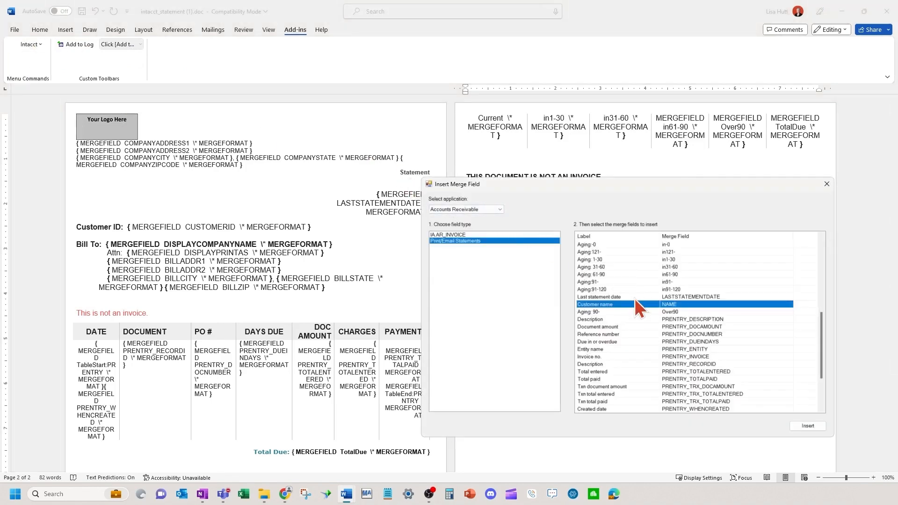
click(636, 297)
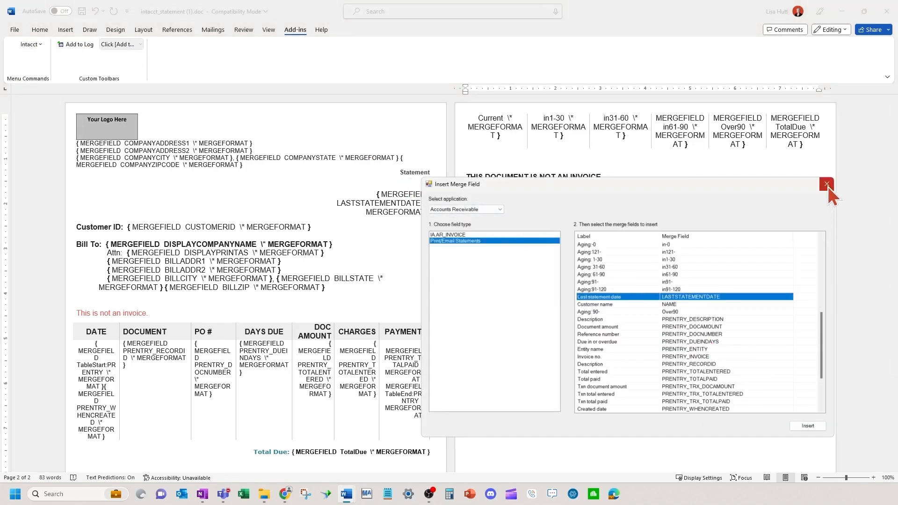
click(827, 184)
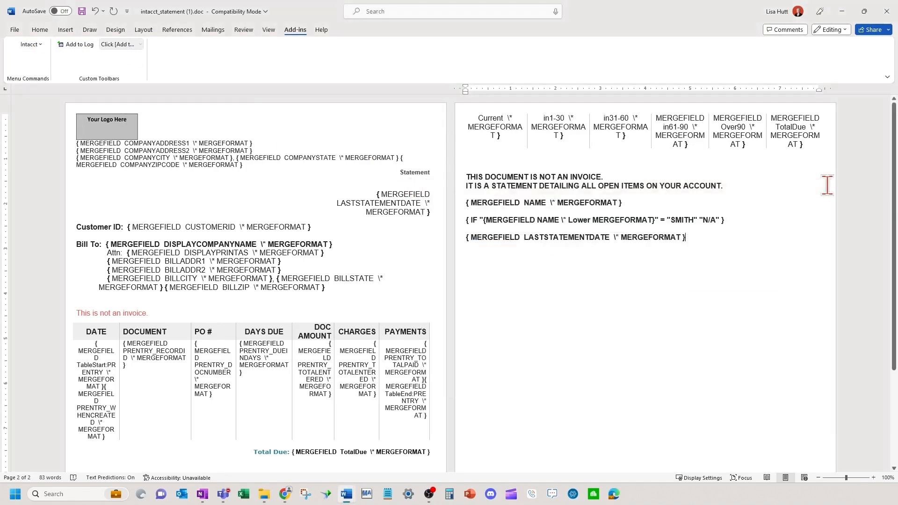
Change the \* switch of the new LASTSTATEMENTDATE field to \@ and remove its MERGEFORMAT keyword
click(618, 238)
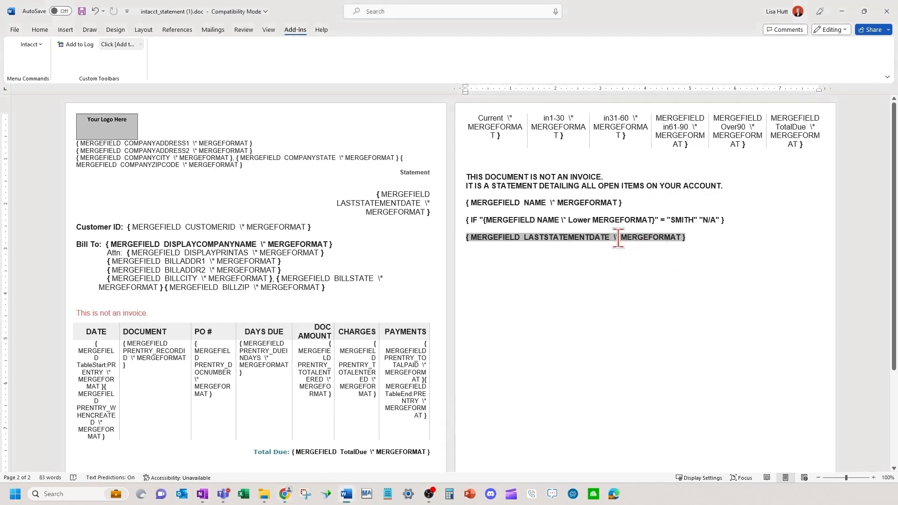
key(BackSpace)
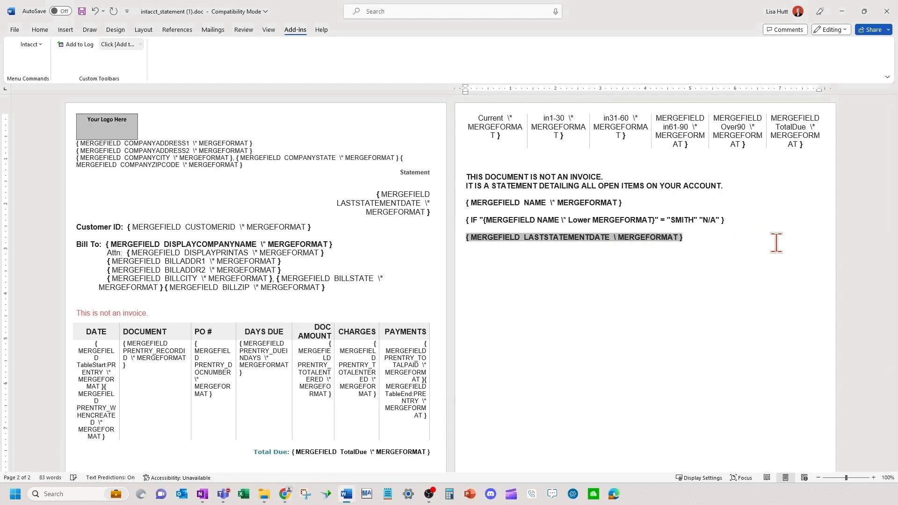
text(@)
key(Delete)
key(Delete)
key(Delete)
key(Delete)
key(Delete)
key(Delete)
key(Delete)
key(Delete)
key(Delete)
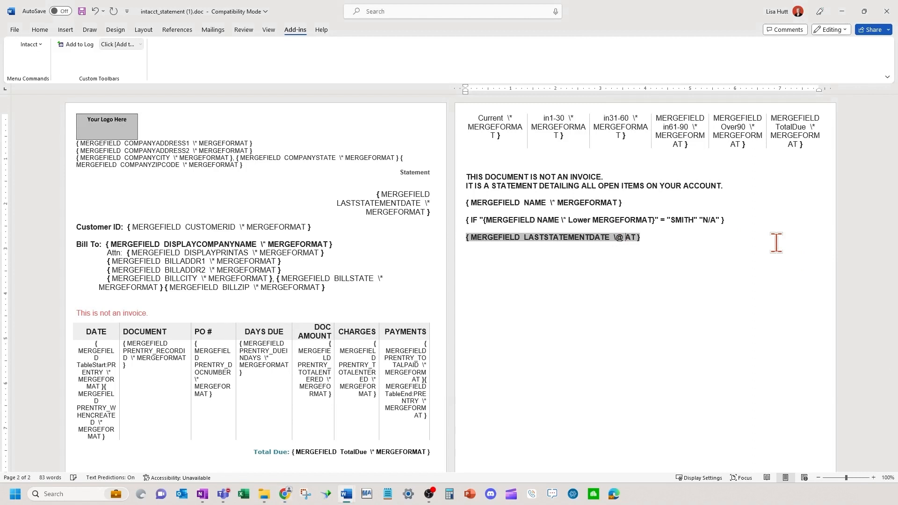
key(Delete)
key(Delete)
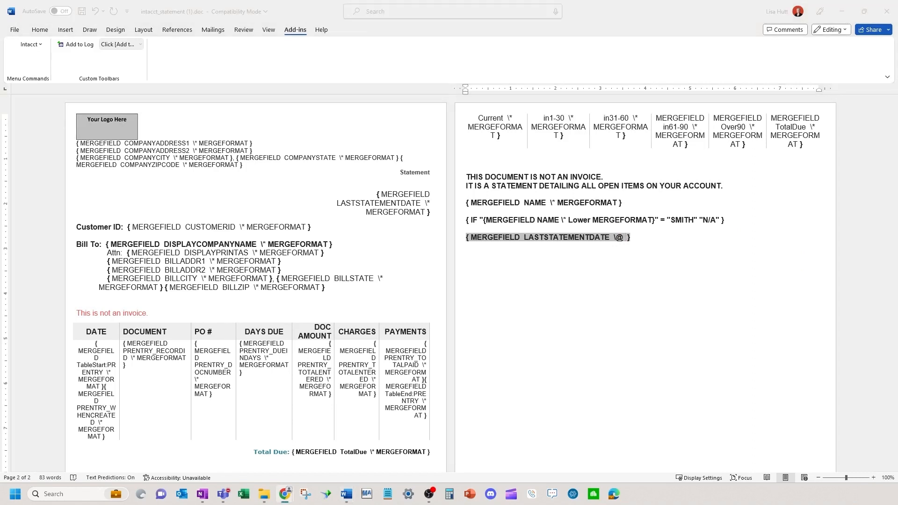
Add the date format "MMMM DD, YYYY" in quotation marks after the \@ switch of the LASTSTATEMENTDATE field
click(627, 239)
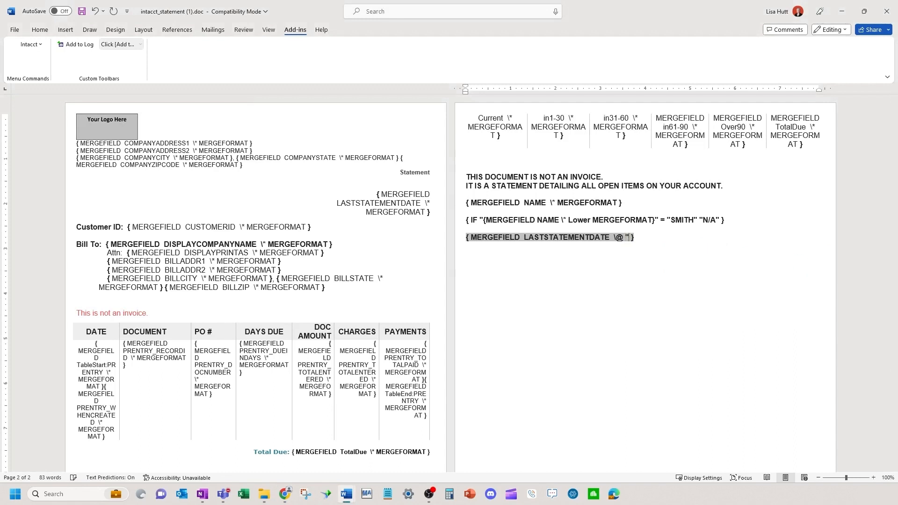
text("mmm)
key(BackSpace)
key(BackSpace)
key(BackSpace)
text(MMMM)
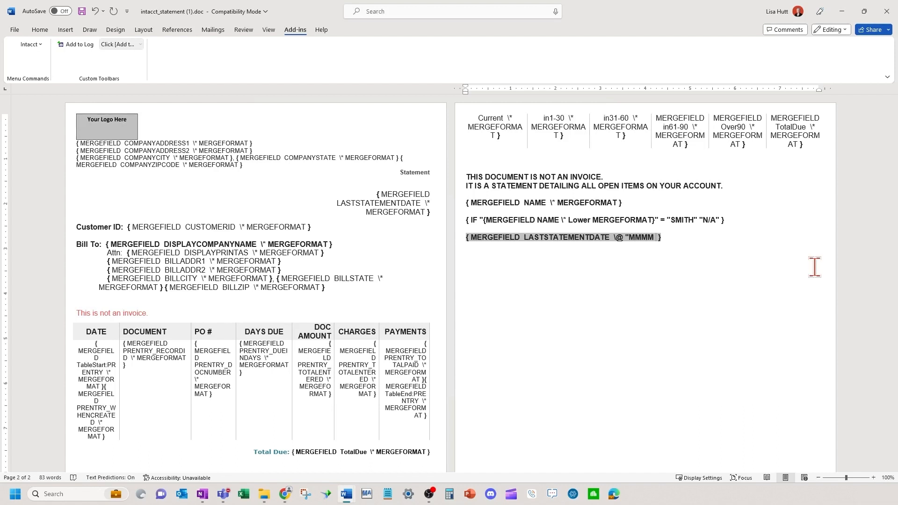
text(DD, YYYY")
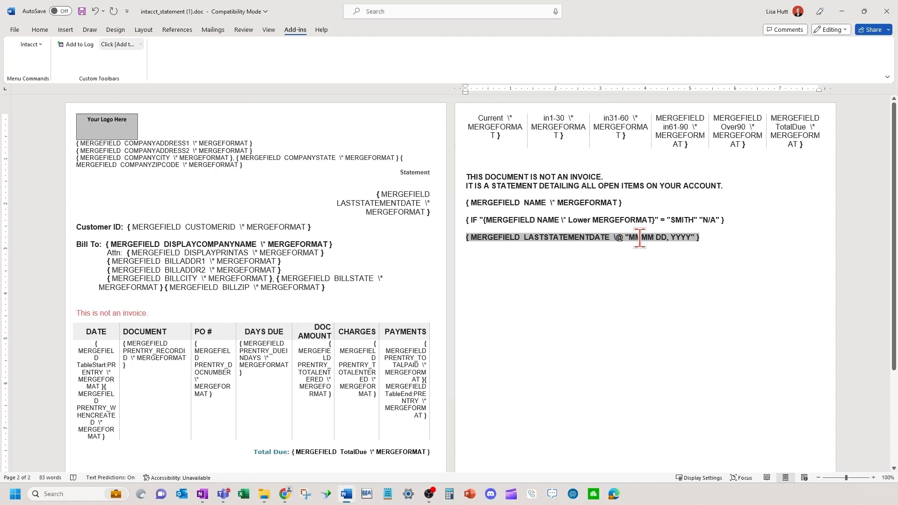
click(566, 220)
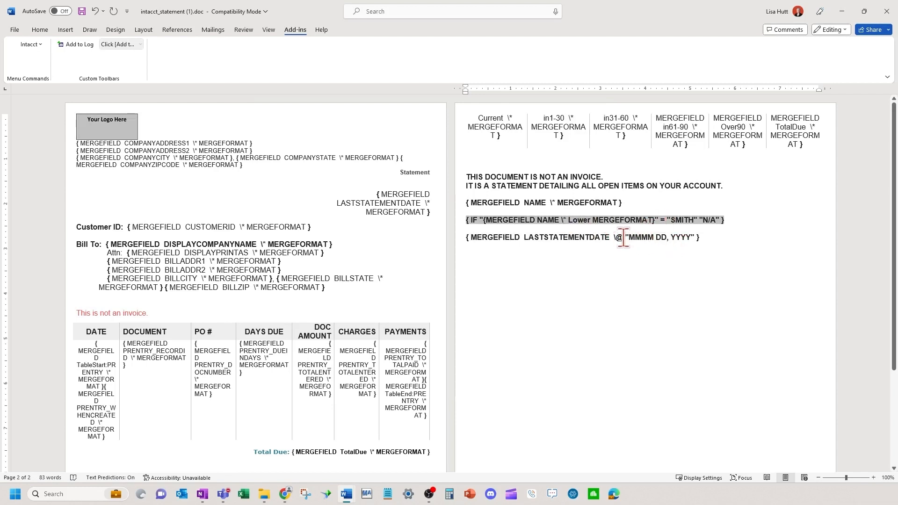
On a new line below the LASTSTATEMENTDATE field, insert a field code reading MERGEFIELD TOTALPAID \# $0.00
click(708, 236)
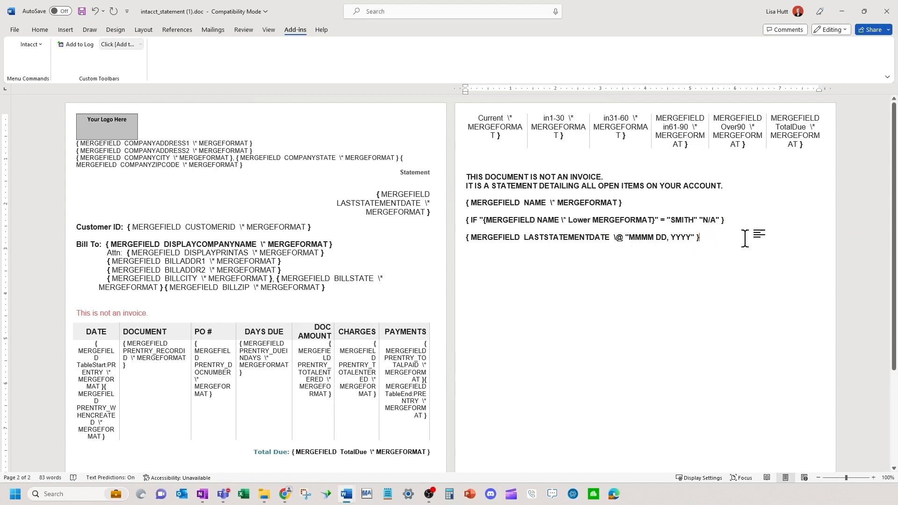
key(Return)
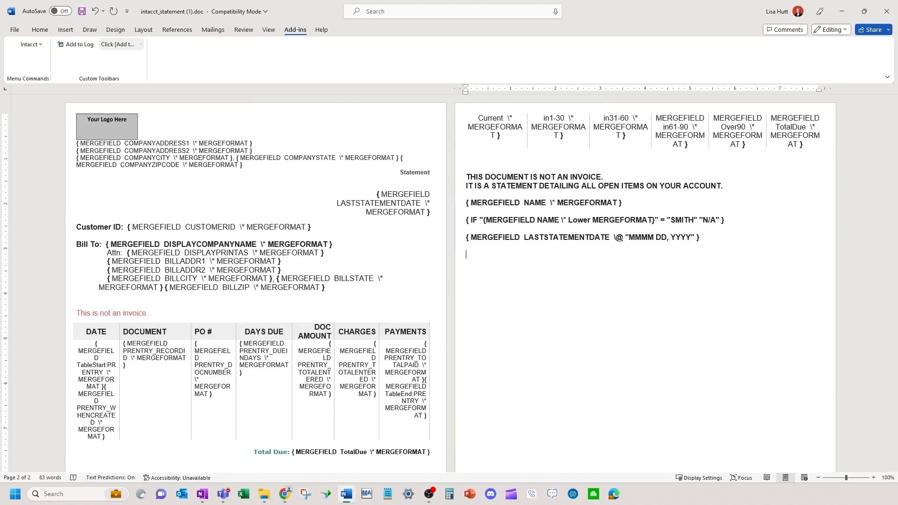
key(ctrl+F9)
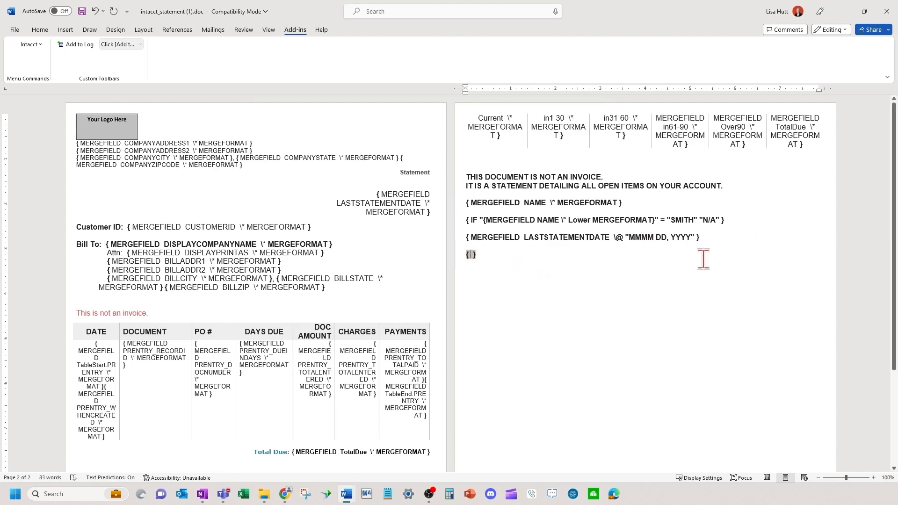
text(MERGE )
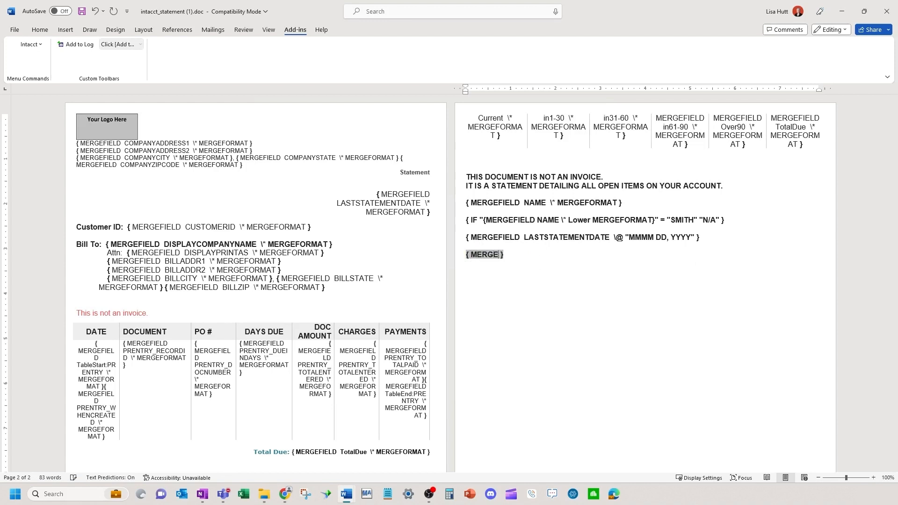
text(FIELD TOTAL)
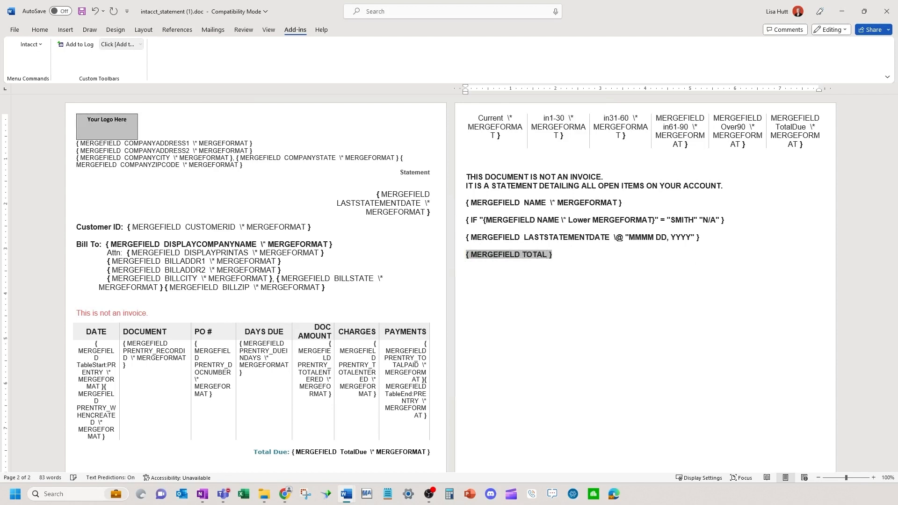
text(PAID \# $)
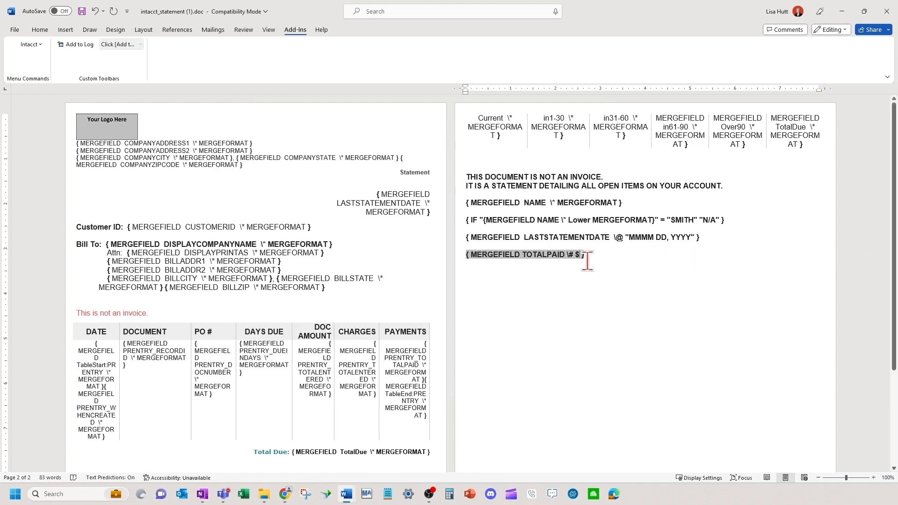
text(0)
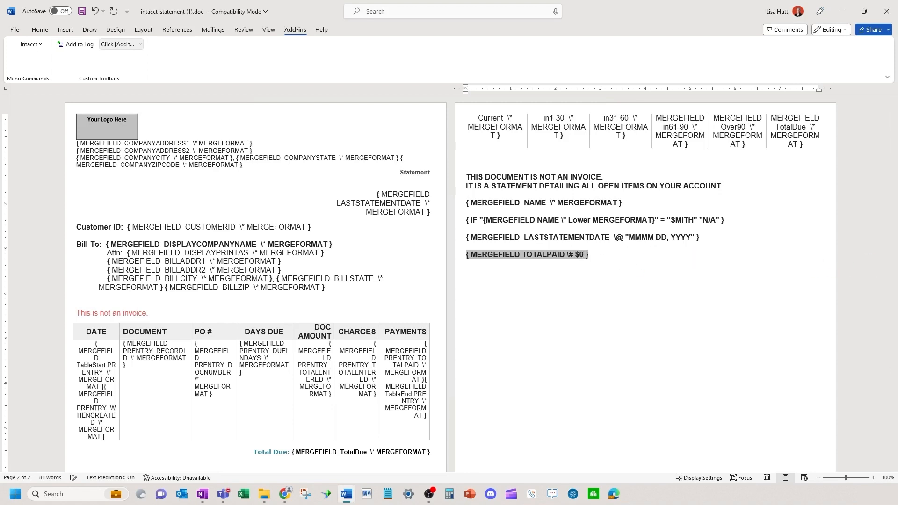
text(.00)
From the TOTALPAID field's edit options, examine the number formats offered for a Formula field and cancel without applying #,##0.00
right_click(533, 255)
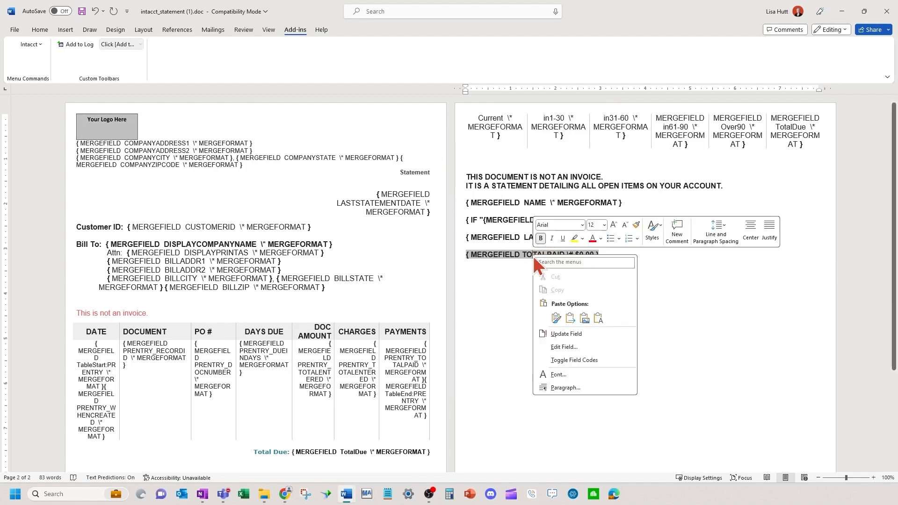
click(564, 347)
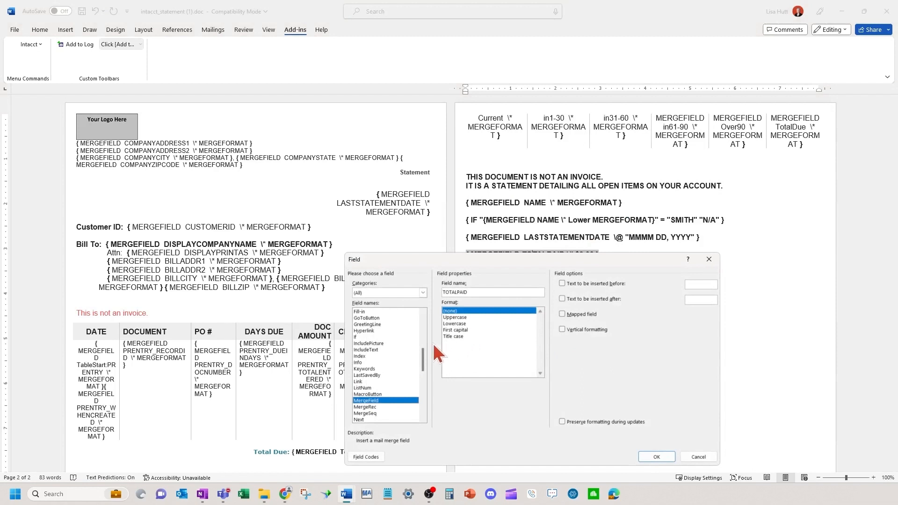
scroll(397, 338, up, 8)
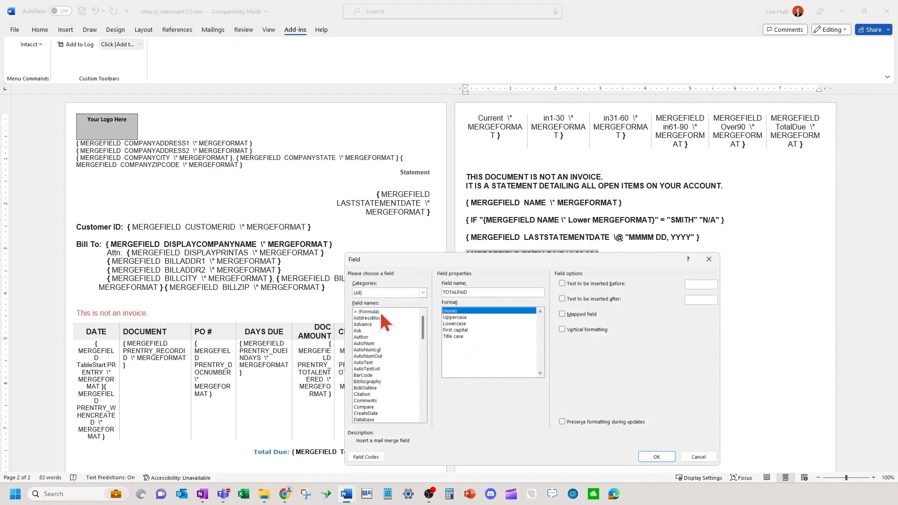
click(381, 312)
click(476, 301)
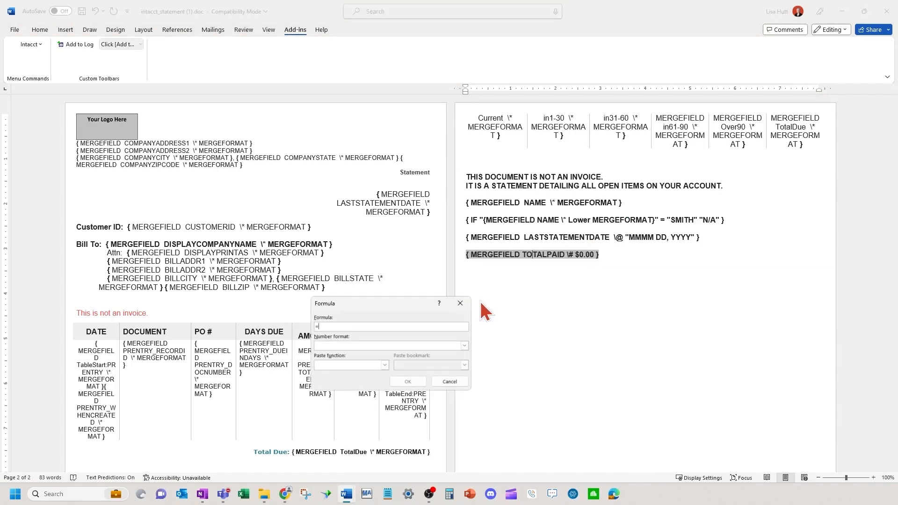
click(465, 347)
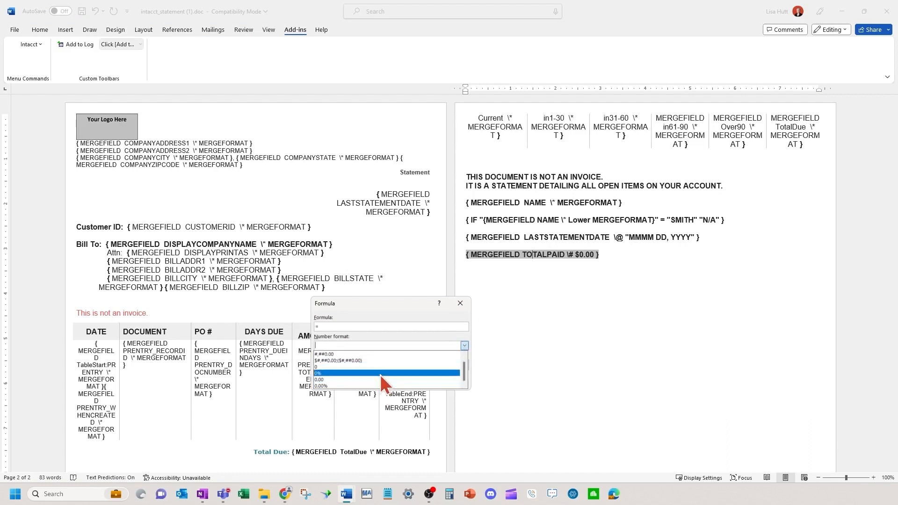
scroll(380, 374, up, 1)
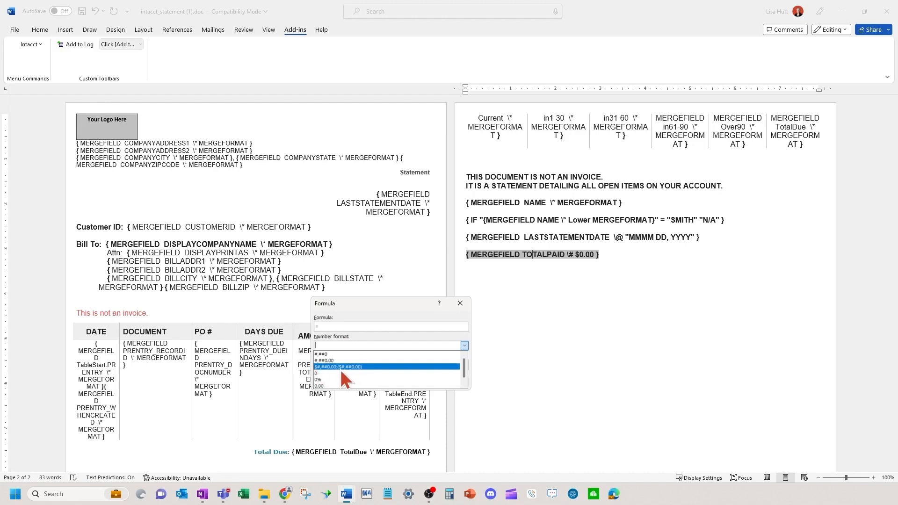
scroll(340, 369, down, 1)
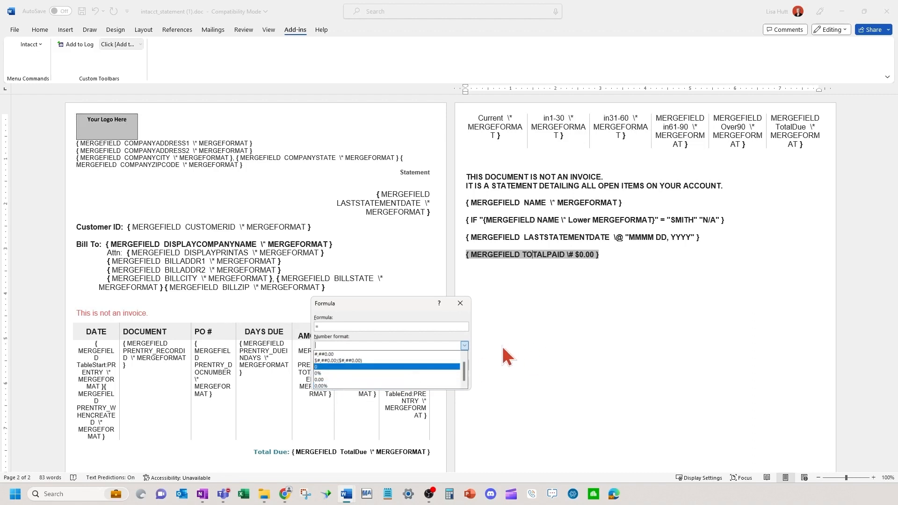
click(385, 354)
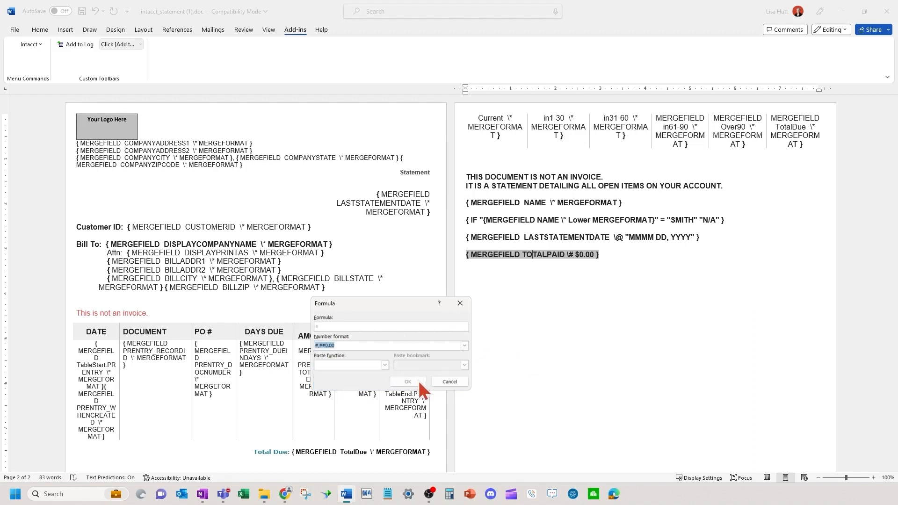
click(458, 380)
click(616, 256)
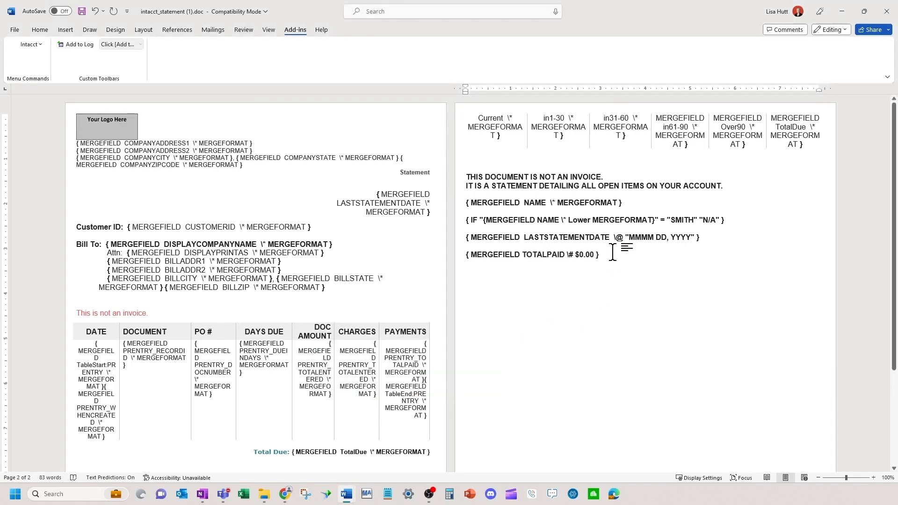
click(554, 203)
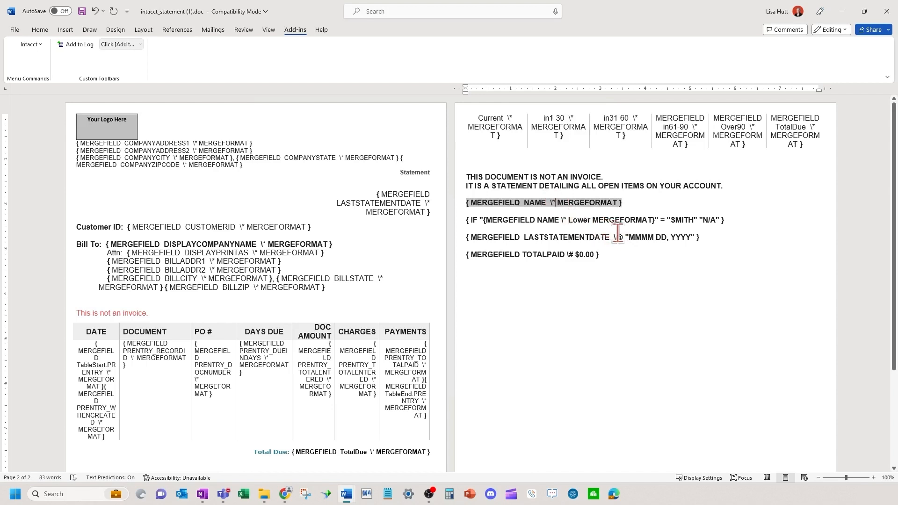
click(574, 246)
click(572, 255)
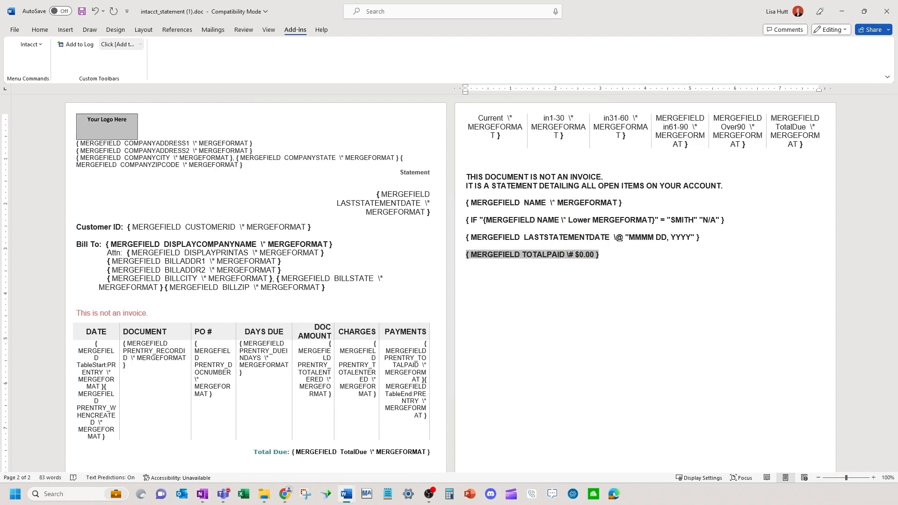
key(End)
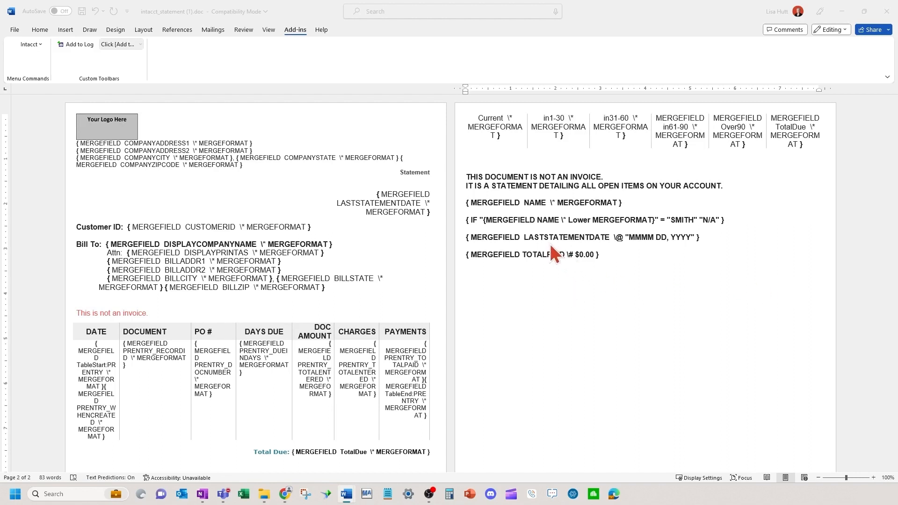
On a new line below the TOTALPAID field, insert a field code beginning IF {MERGEFIELD NAME
click(608, 257)
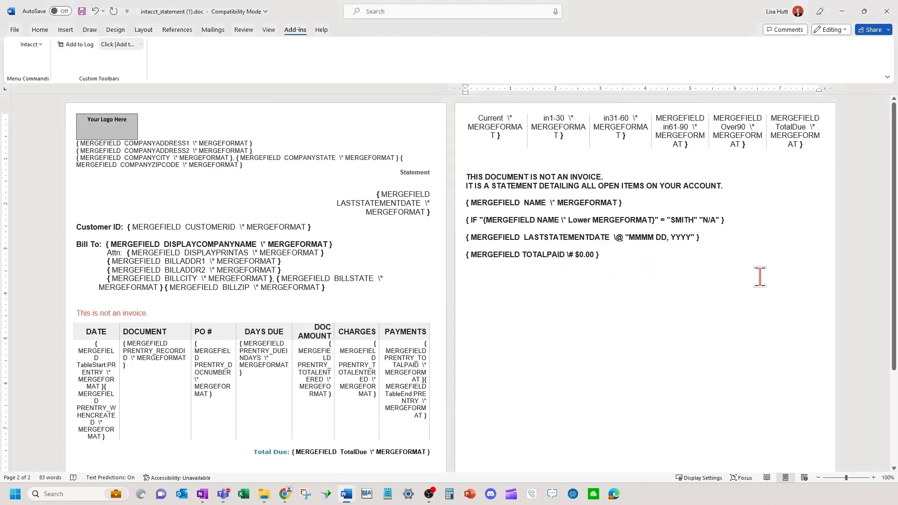
key(Return)
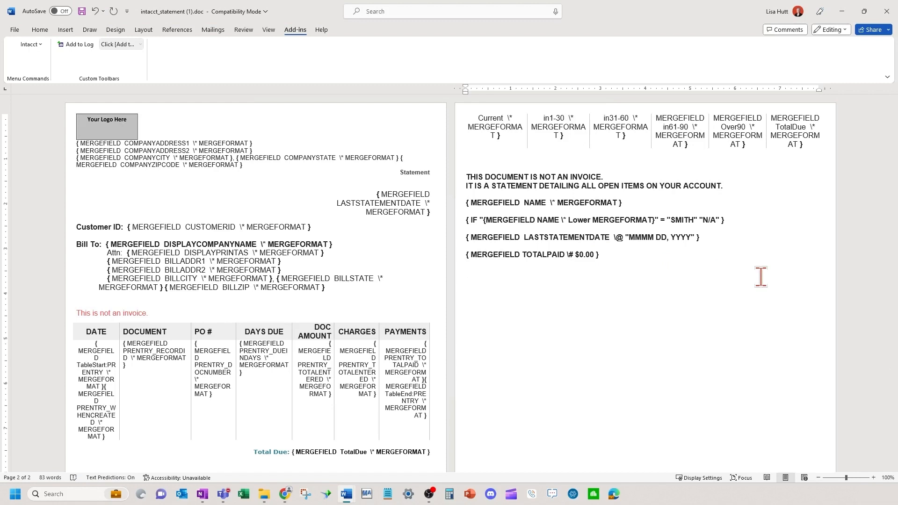
key(ctrl+F9)
text(if)
key(BackSpace)
text(IF)
key(ctrl+F9)
text(MERG)
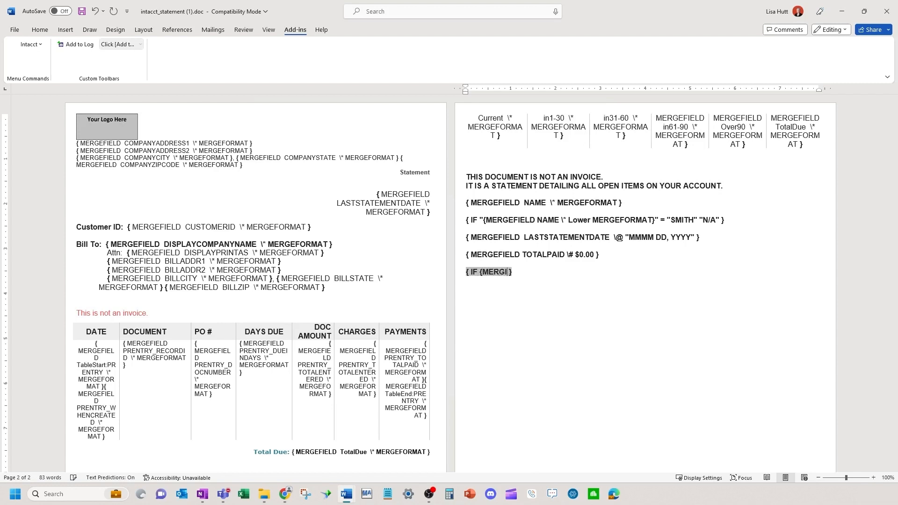
text(EFIELD NAME)
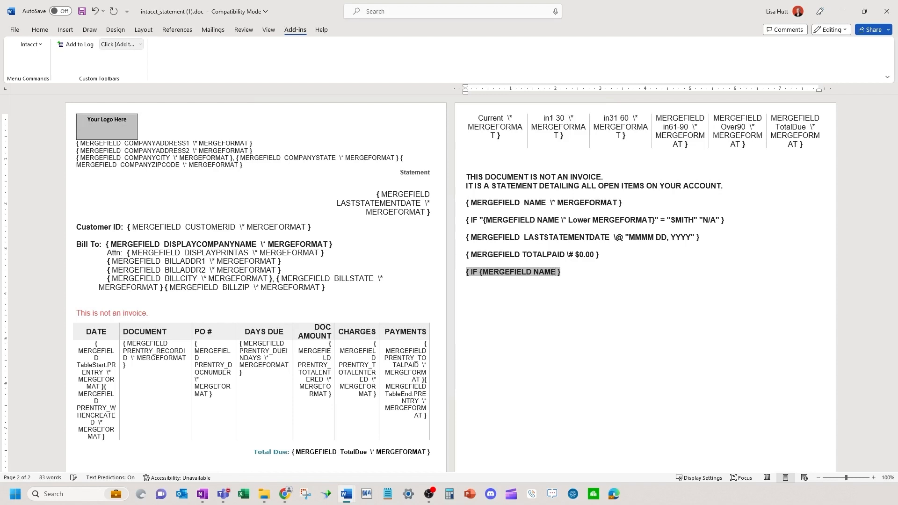
Extend the new IF field with \* Upper MERGEFORT after NAME, ending with a closing brace and quotation mark
text(})
key(BackSpace)
text(\* Upper MERGE)
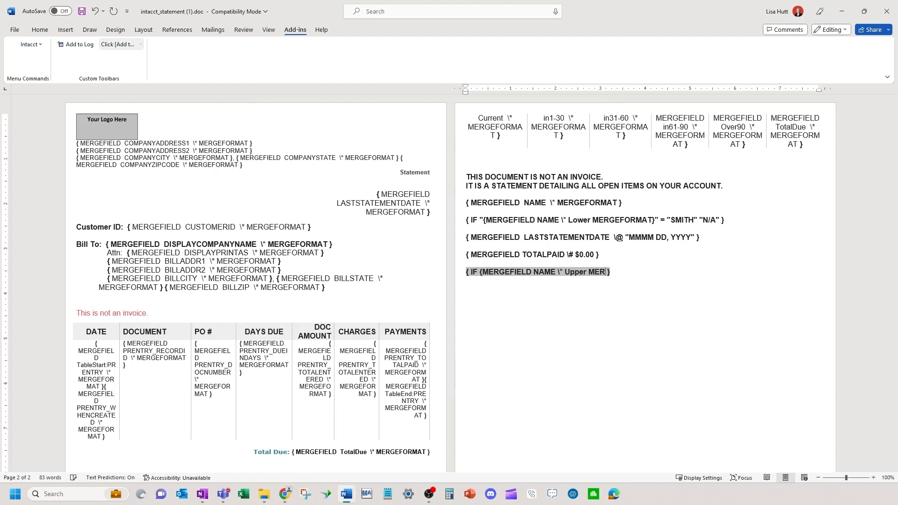
text(FORT} ")
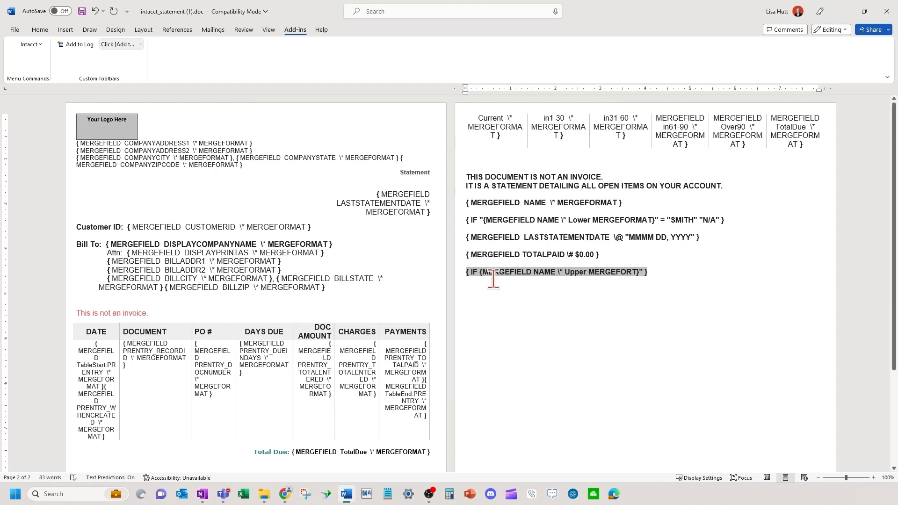
Add the opening quotation mark before the nested {MERGEFIELD NAME} expression and an equals sign after its closing quotation mark
click(480, 272)
text(")
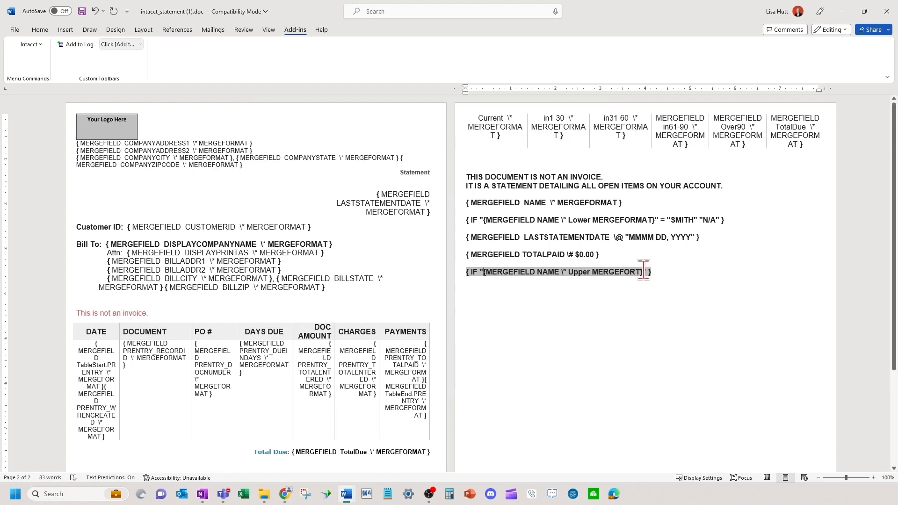
click(644, 271)
text(" =  )
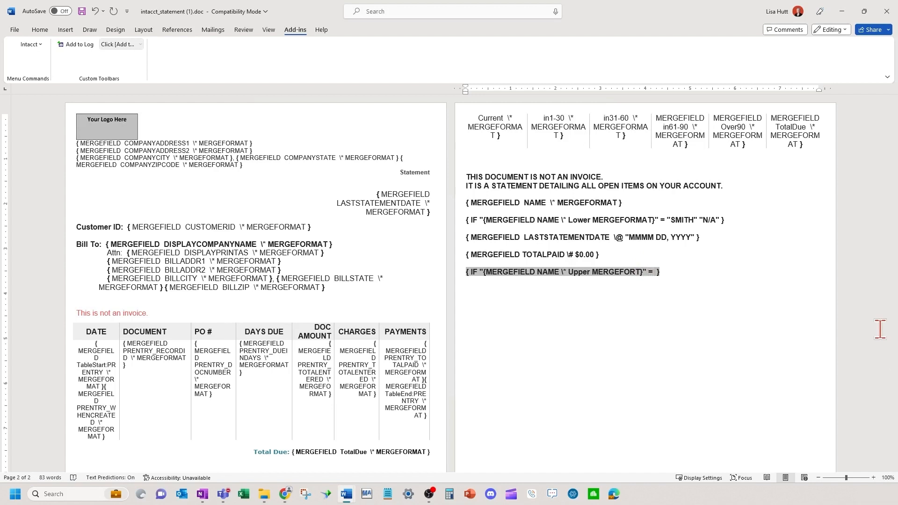
Complete the IF field with the comparison value "SMITH", the true result "SMITH" and the false result "NOT SMITH"
text("smi)
key(BackSpace)
key(BackSpace)
key(BackSpace)
text(SMITH)
text(" "SMITH")
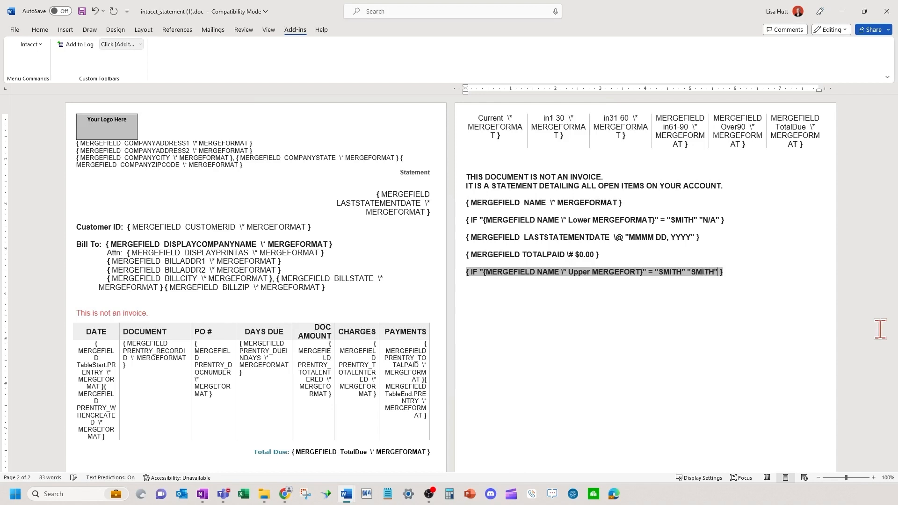
text( "NOT SMITH")
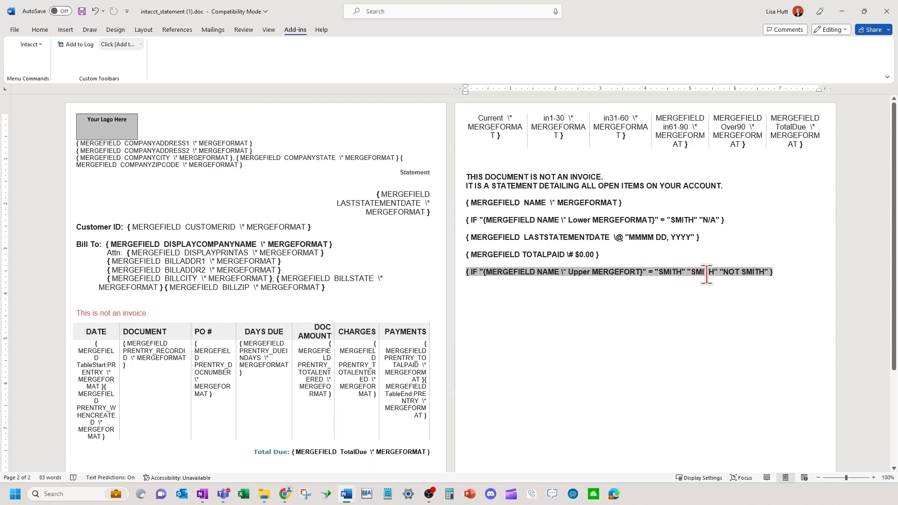
click(745, 274)
click(513, 275)
click(747, 275)
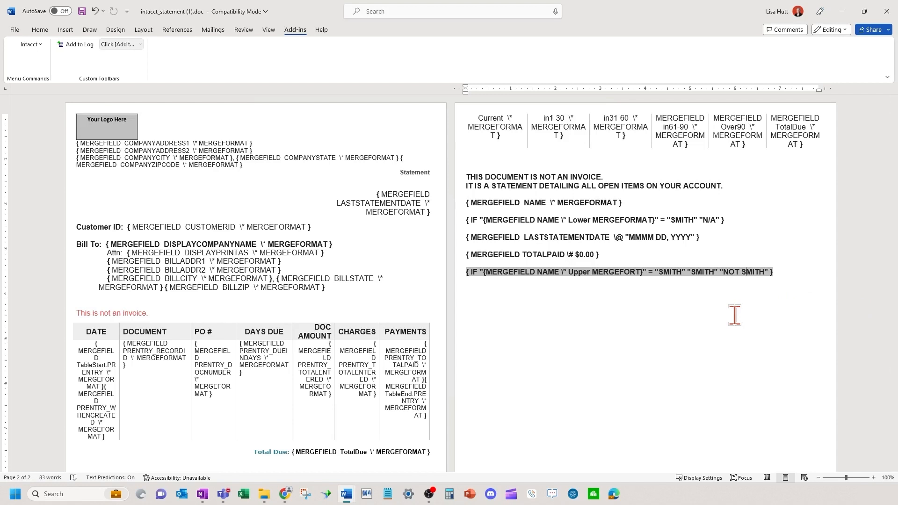
Switch the document from field codes to merge field names and turn on the display of paragraph and formatting marks
key(alt+F9)
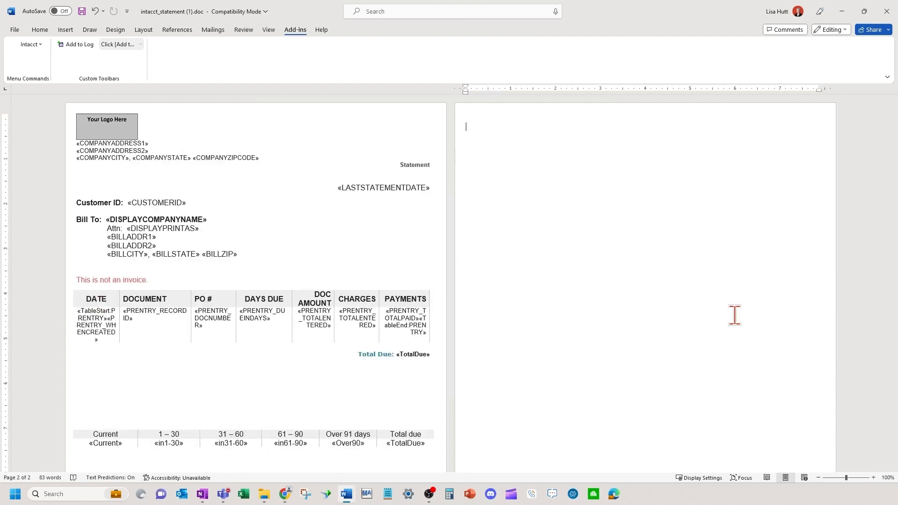
click(102, 311)
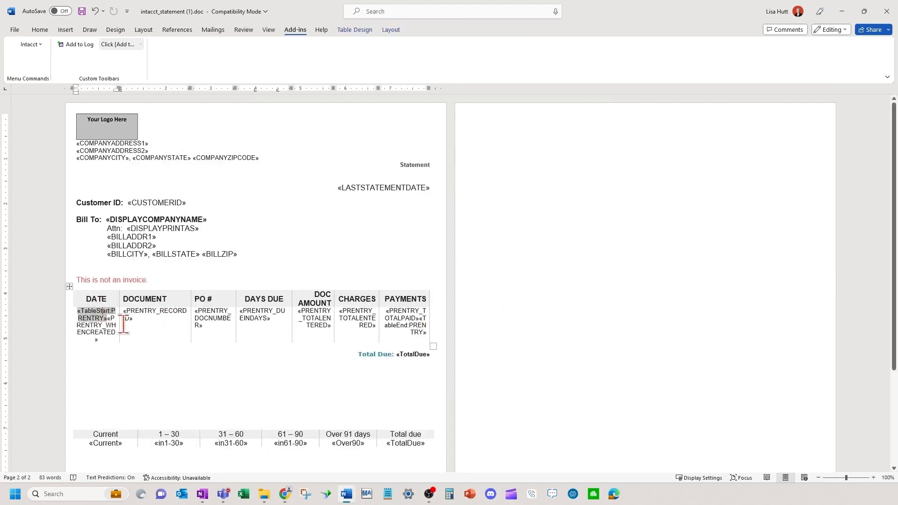
scroll(150, 345, down, 2)
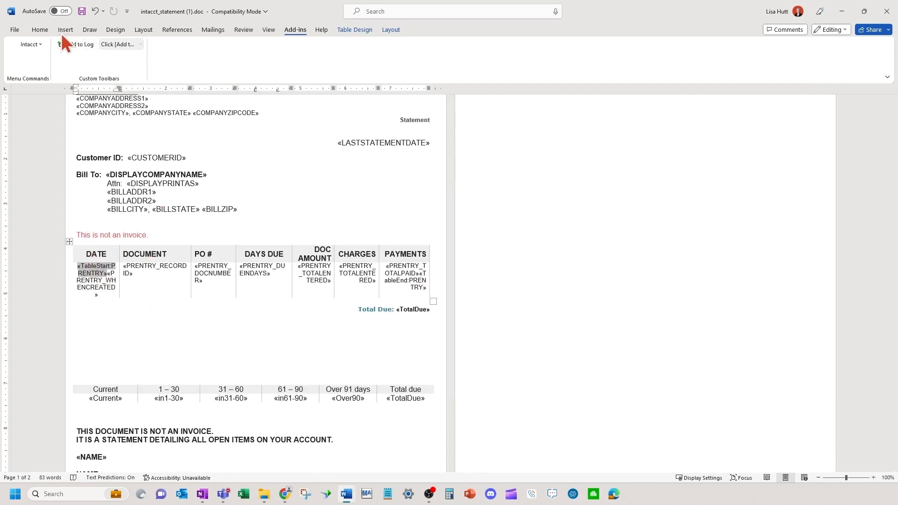
click(40, 30)
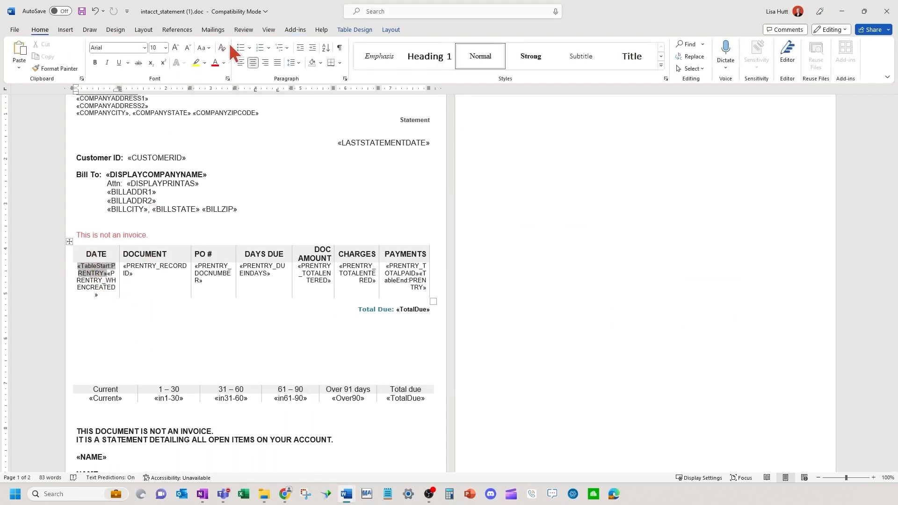
click(340, 48)
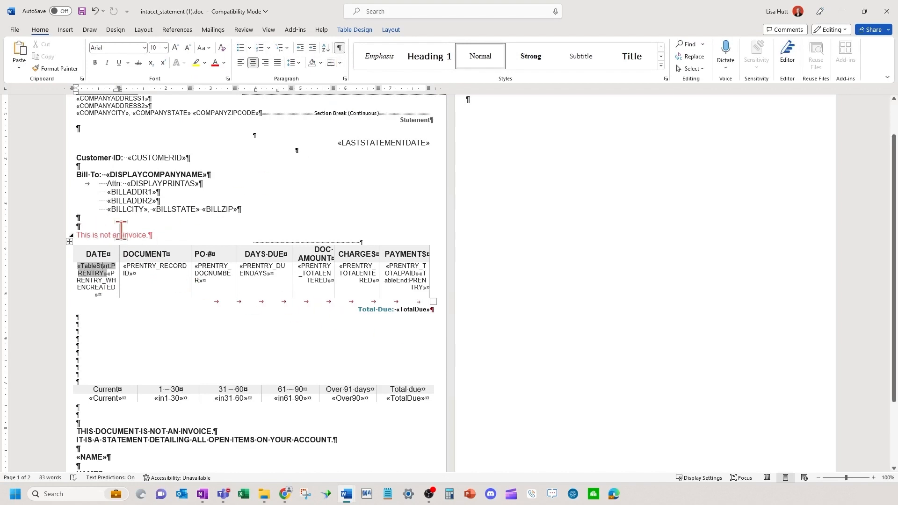
Select the statement's line-item table, view the sample statement of account PDF in Chrome, and return to the Word template
click(69, 243)
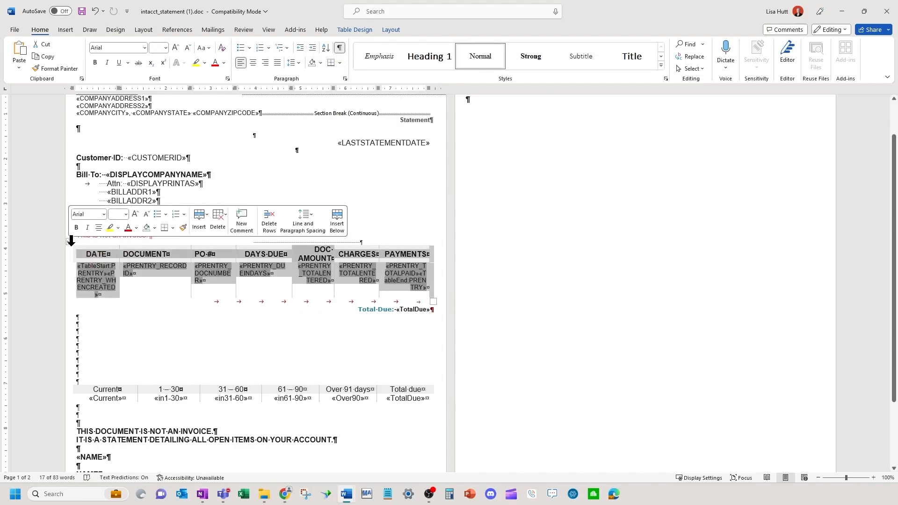
click(99, 275)
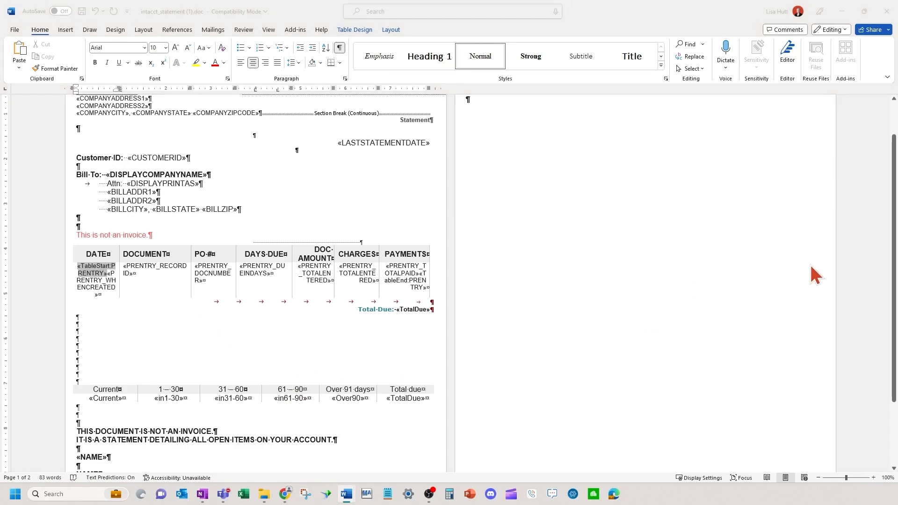
key(alt+Tab)
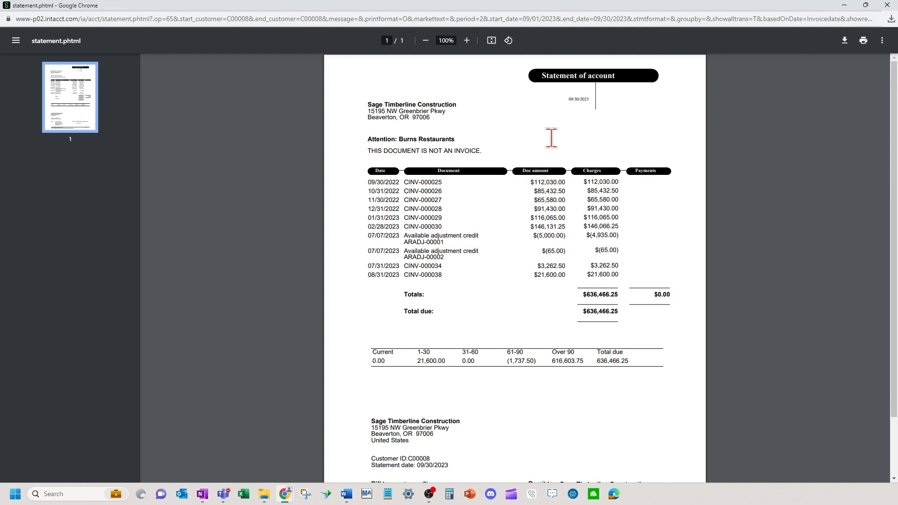
click(845, 5)
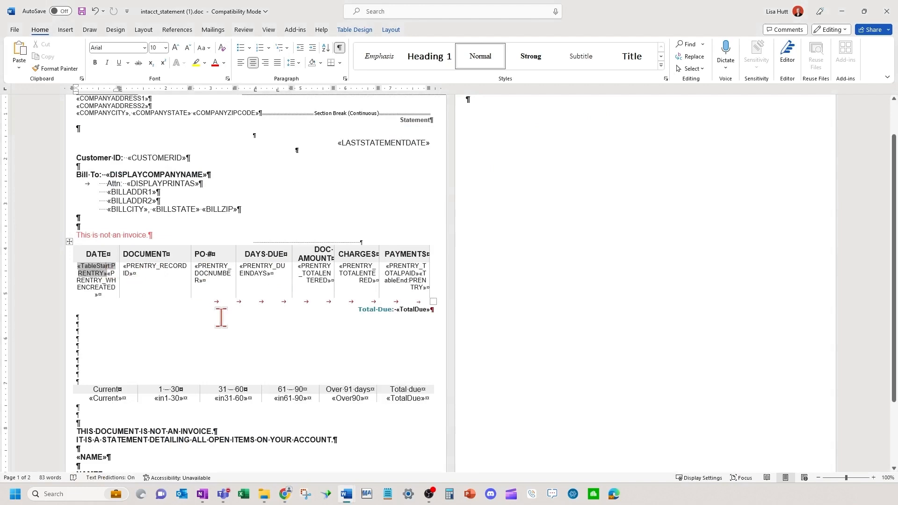
Display the field codes again and examine the TableStart:PRENTRY and TableEnd:PRENTRY fields in the DATE and PAYMENTS columns
key(alt+F9)
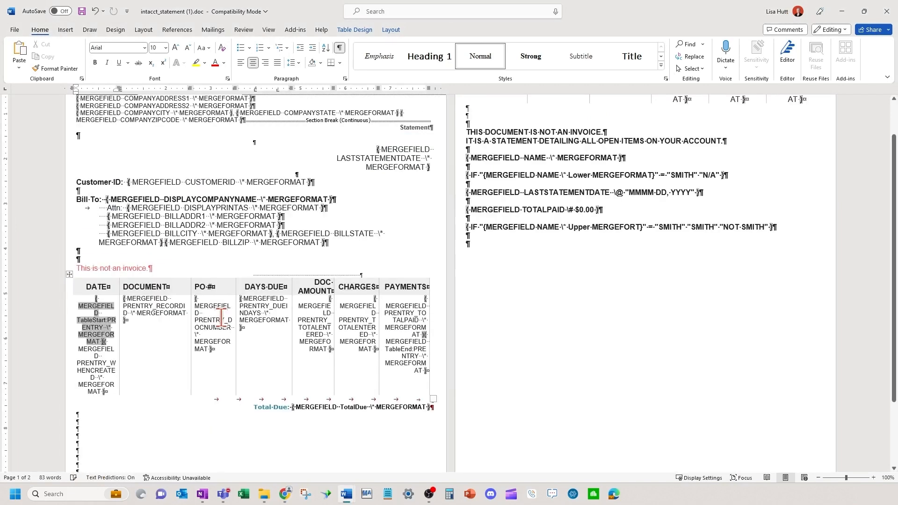
click(109, 343)
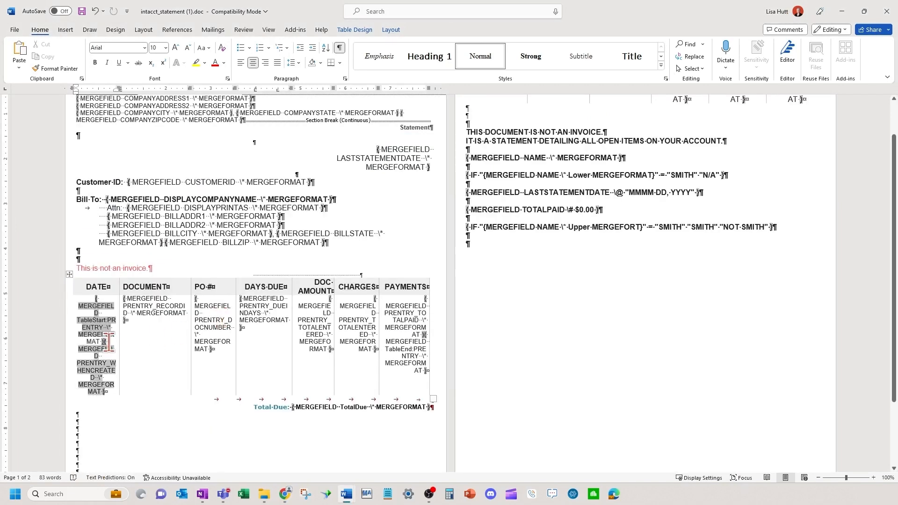
click(150, 335)
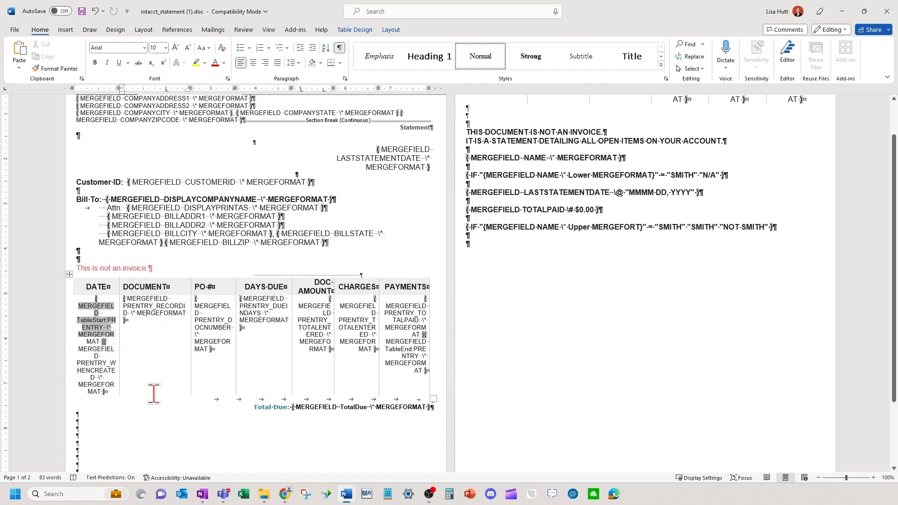
click(110, 315)
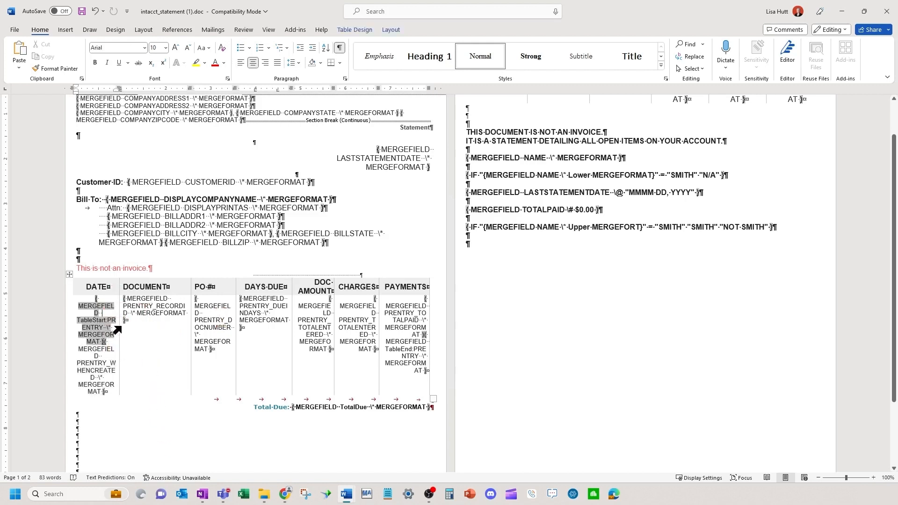
click(401, 349)
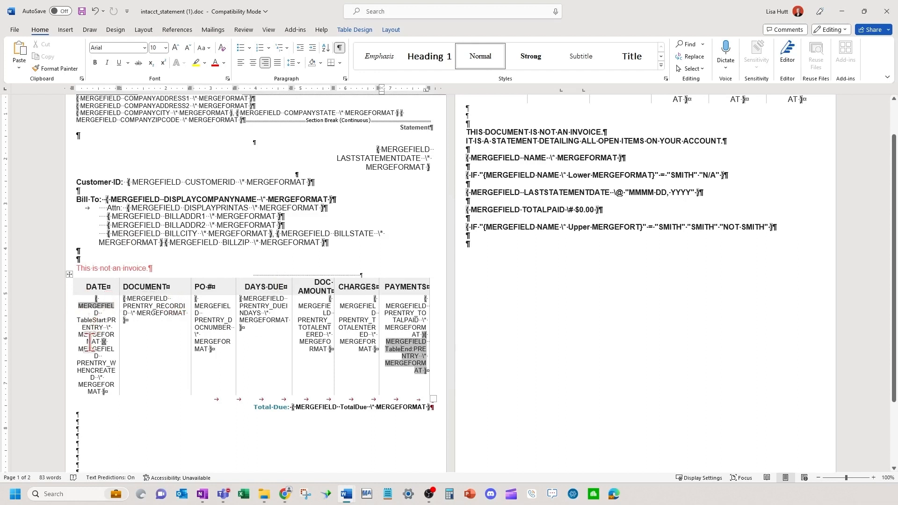
click(90, 323)
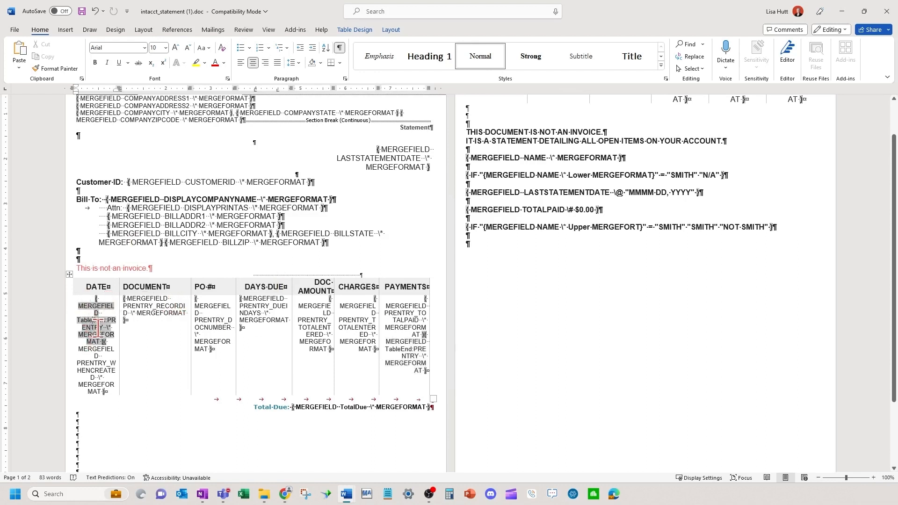
click(96, 372)
click(120, 402)
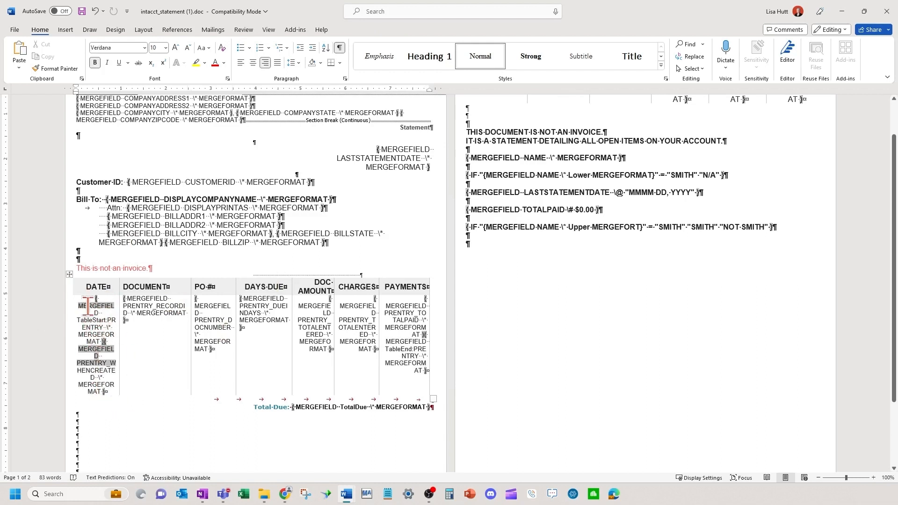
Examine the PRENTRY merge fields under DOCUMENT, PO # and DAYS DUE that lie between the TableStart and TableEnd fields
click(101, 322)
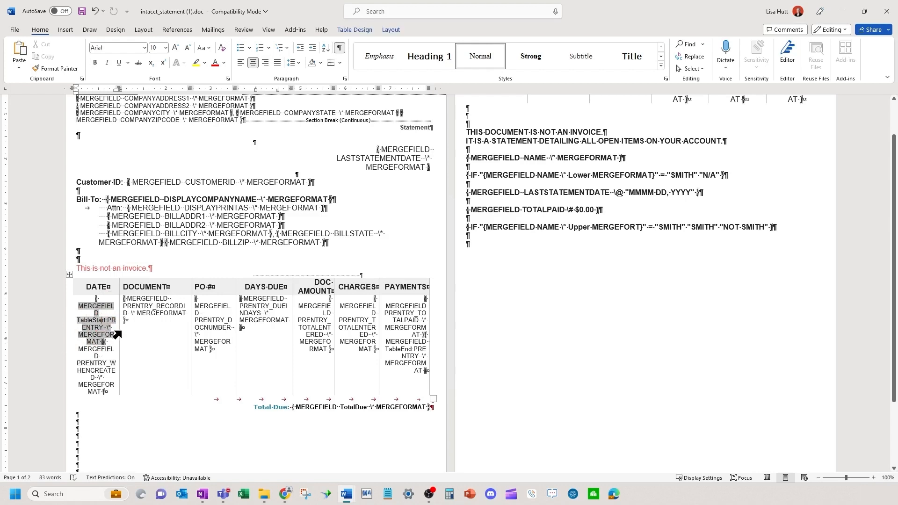
click(156, 310)
click(228, 319)
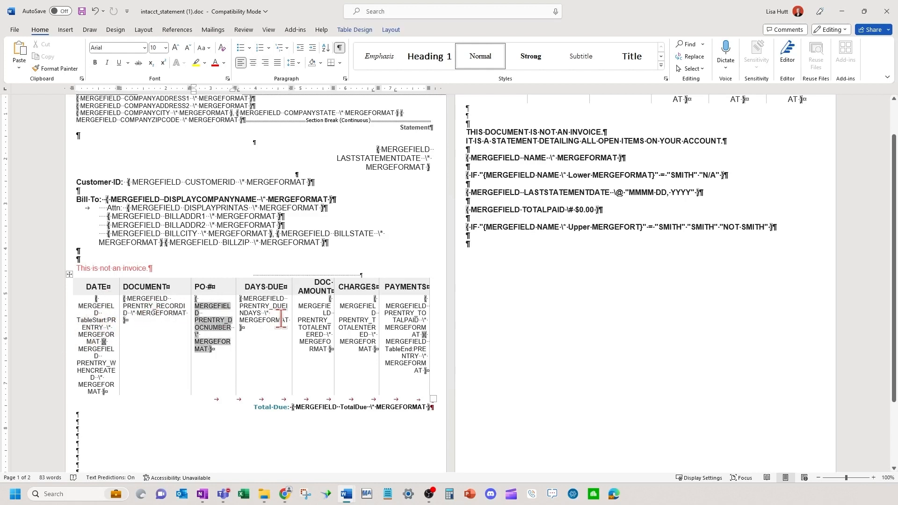
click(281, 320)
click(146, 307)
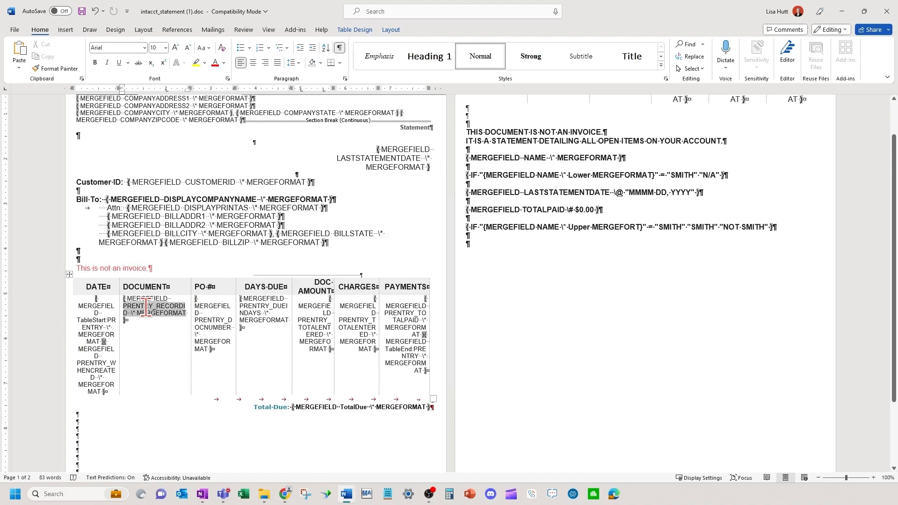
click(99, 322)
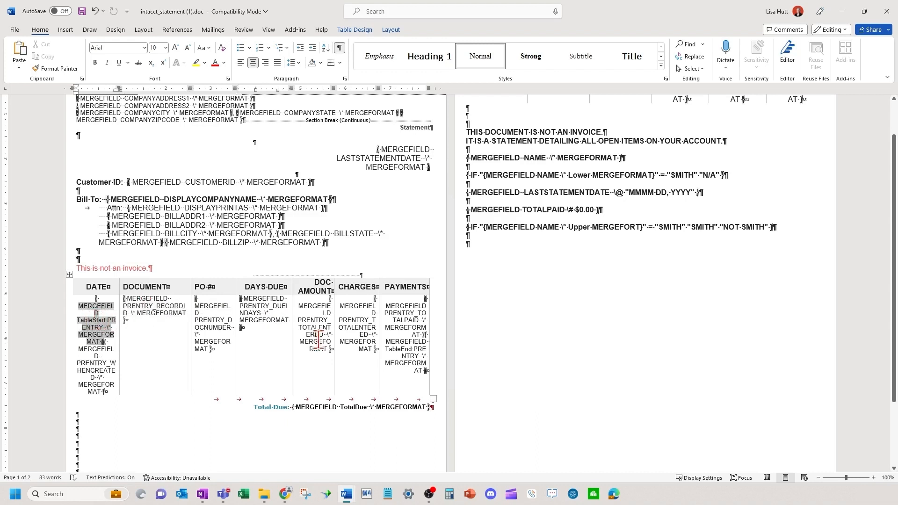
click(403, 364)
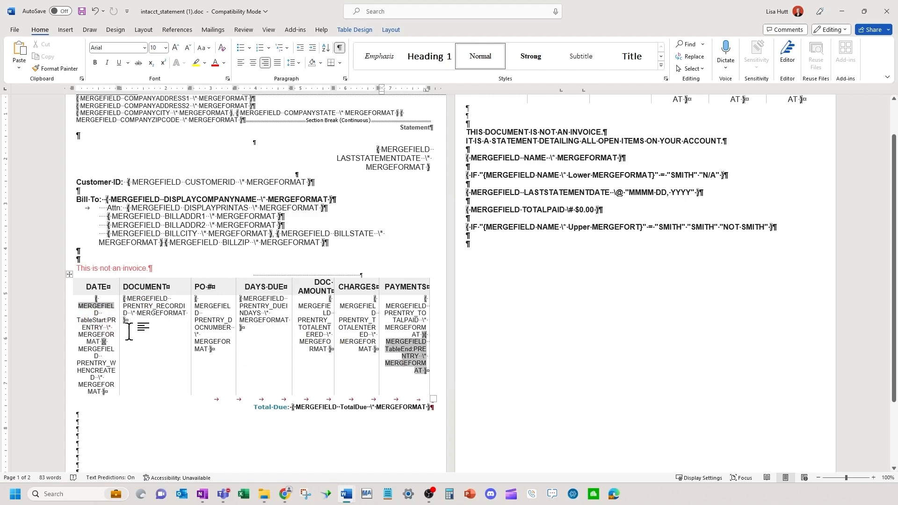
Open Insert Merge Field from the PRENTRY_RECORDID field and examine the Print/Email Statements PRENTRY fields from PRENTRY_DESCRIPTION to PRENTRY_WHENDUE
click(162, 318)
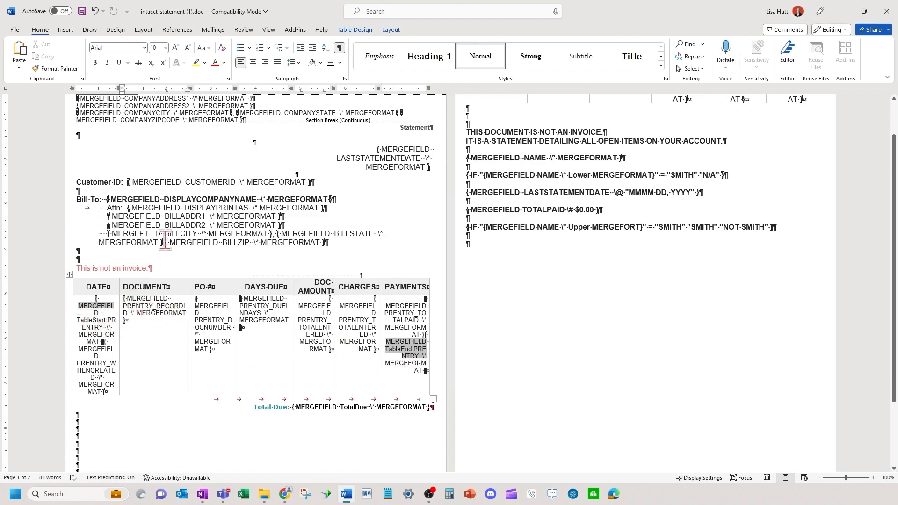
click(296, 29)
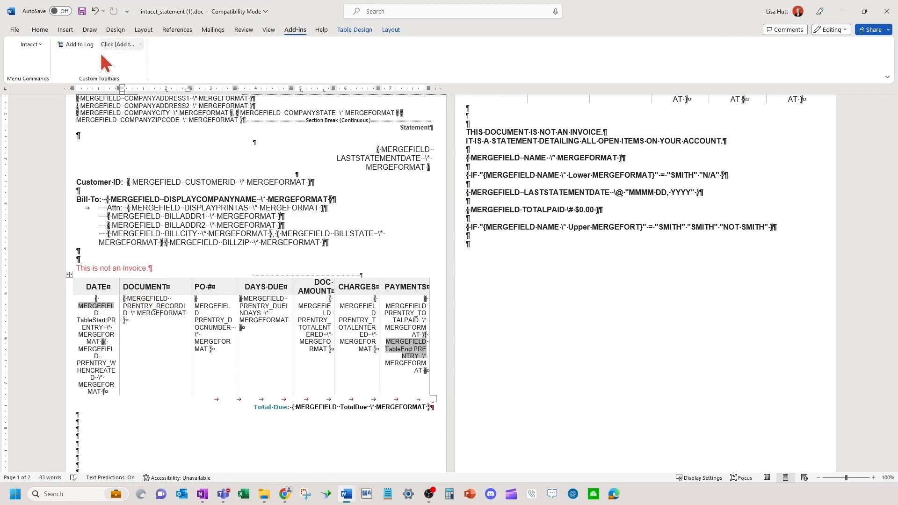
click(39, 46)
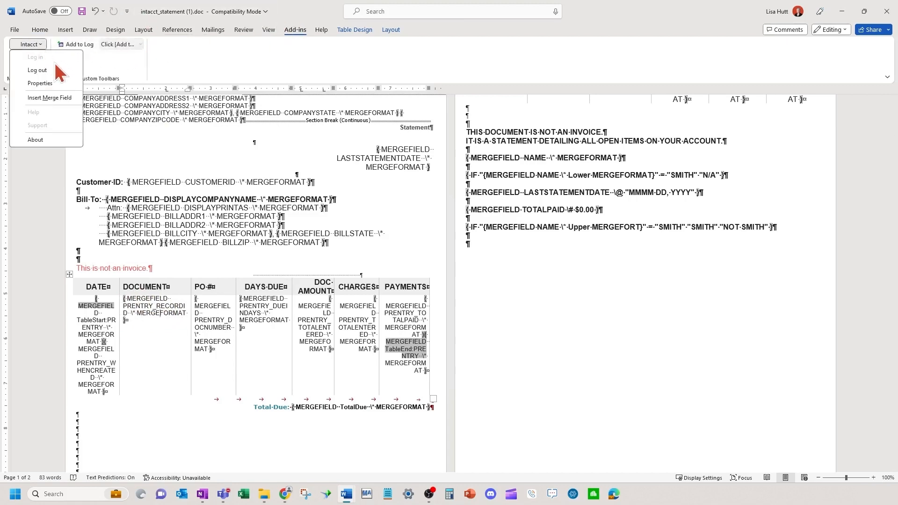
click(49, 97)
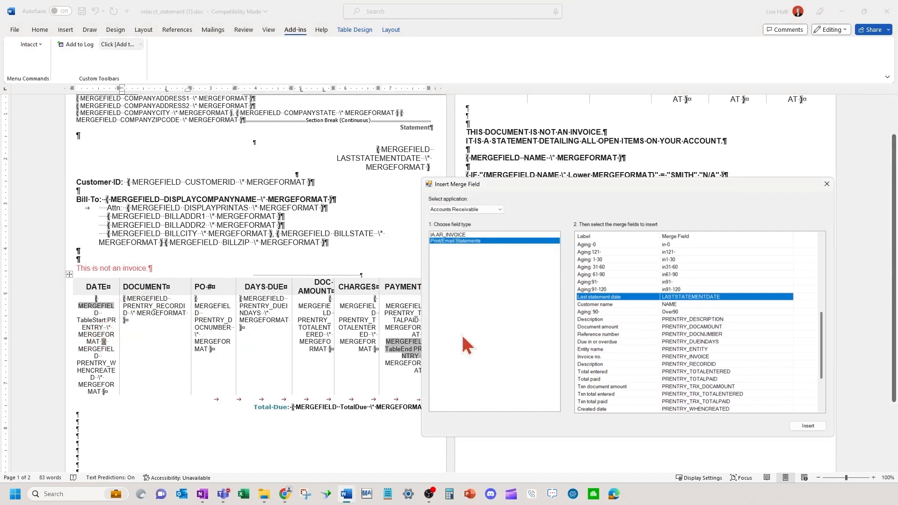
click(724, 320)
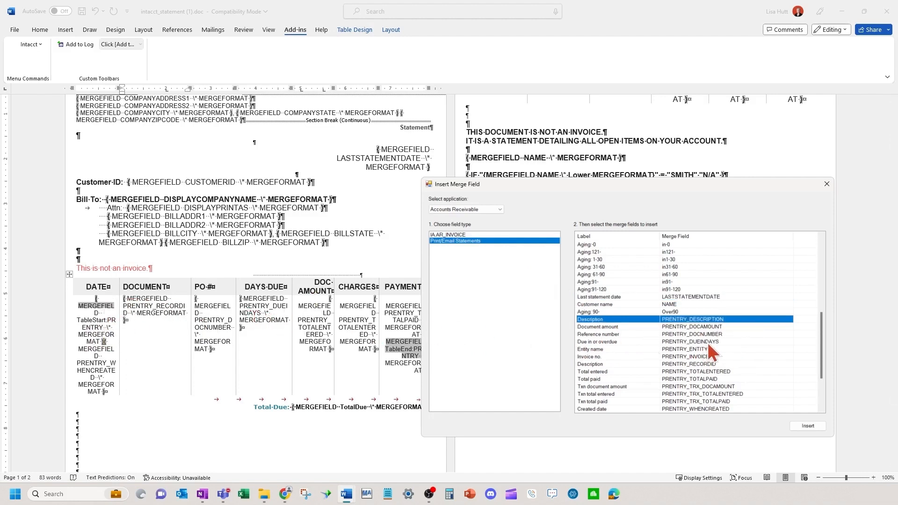
scroll(714, 341, down, 3)
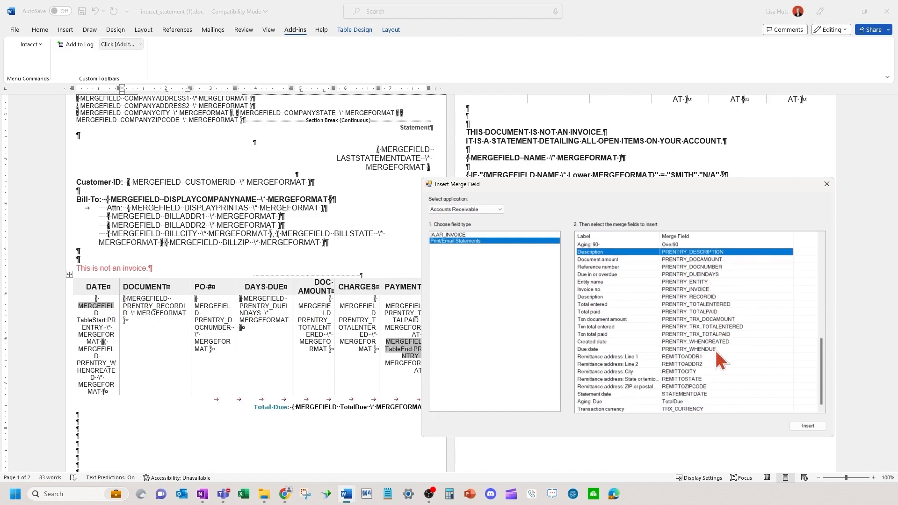
click(720, 349)
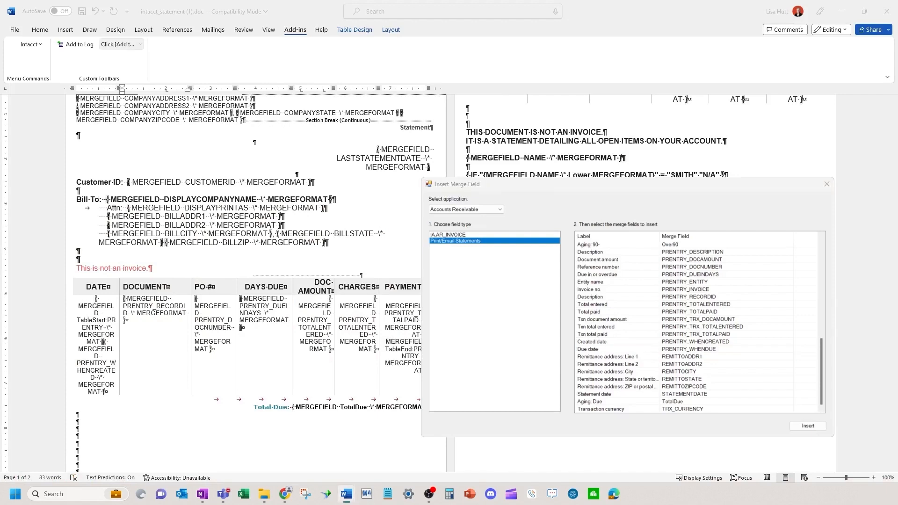
Bring forward the test_project_contract_tm_inv template, select ENTRIES_BILLENTRY_RECORDID in its description, and list the Order Entry application's merge fields for insertion
drag(897, 63, 563, 99)
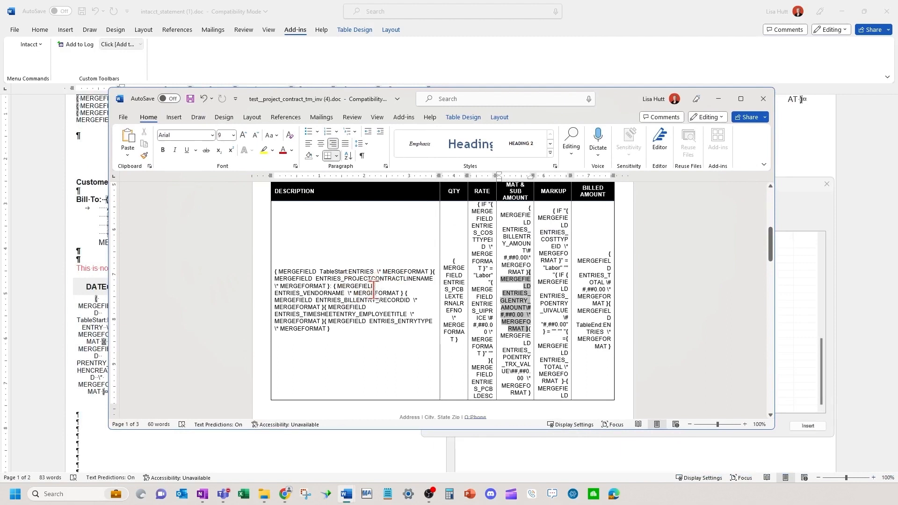
click(334, 300)
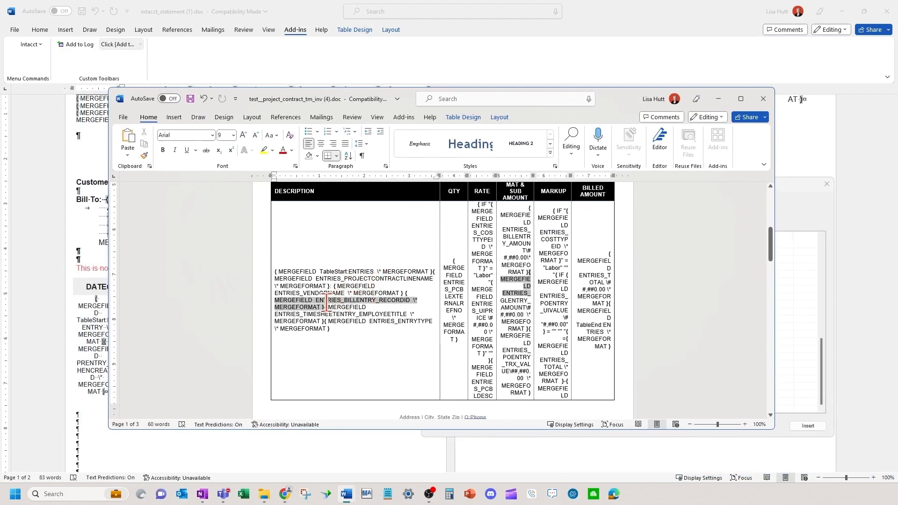
click(404, 117)
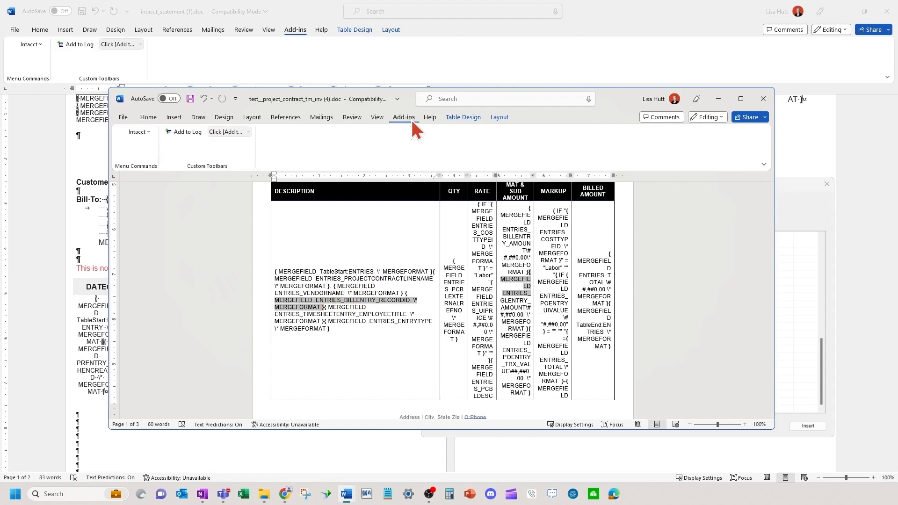
click(140, 132)
click(167, 184)
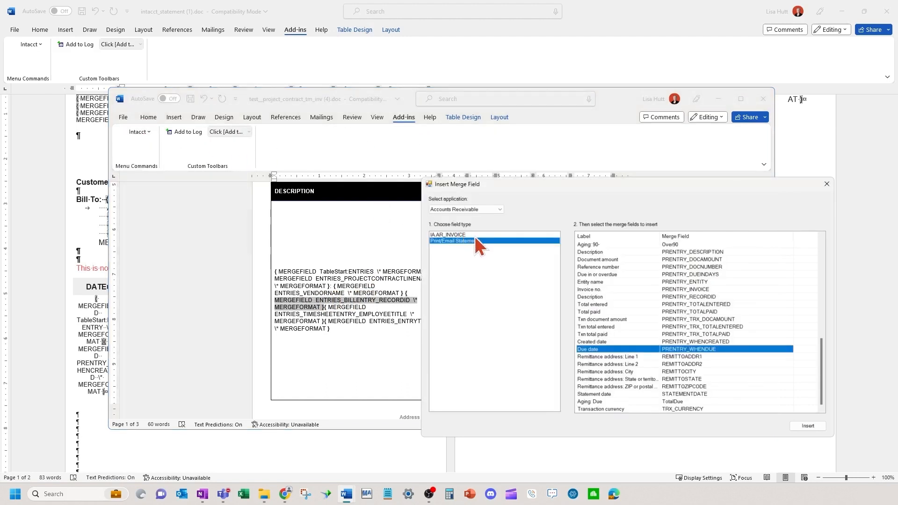
click(471, 210)
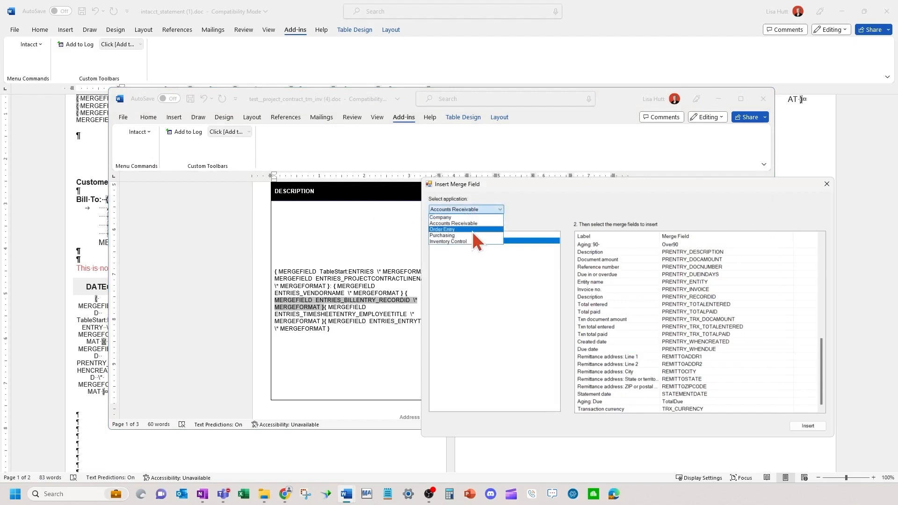
click(473, 229)
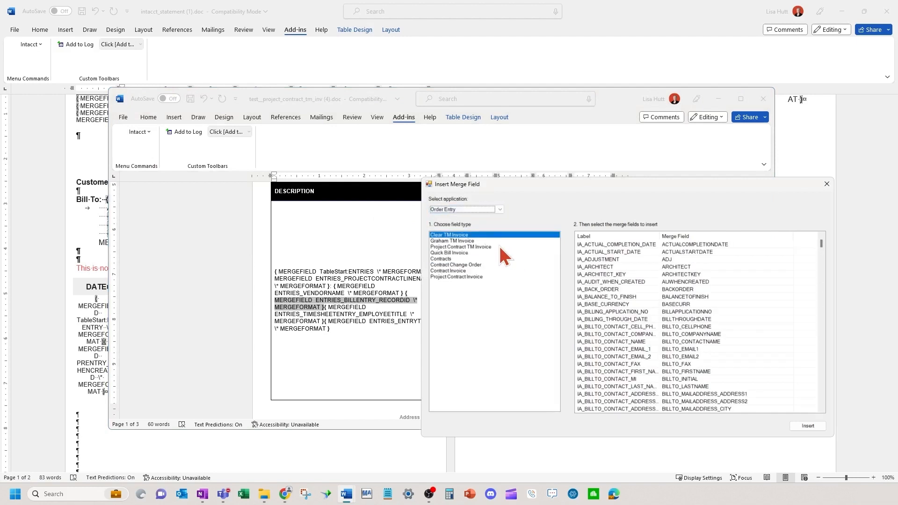
Examine the ENTRIES_ merge fields available for the Clear TM Invoice field type, and close the merge field list without inserting anything
click(713, 370)
scroll(714, 372, down, 10)
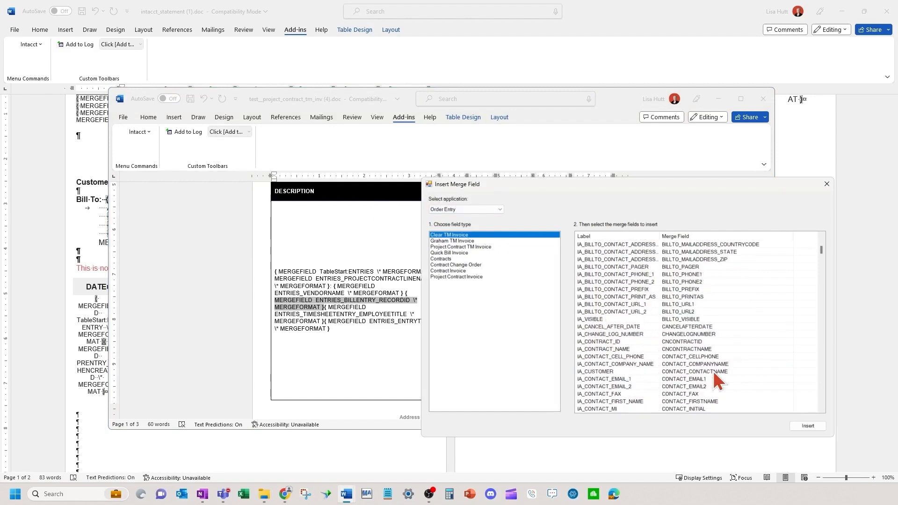
scroll(713, 373, down, 5)
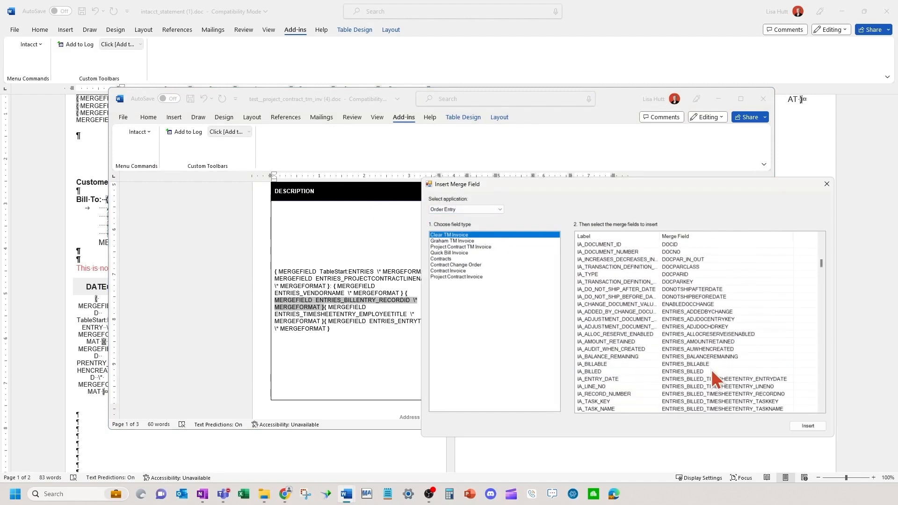
click(694, 311)
scroll(713, 345, down, 9)
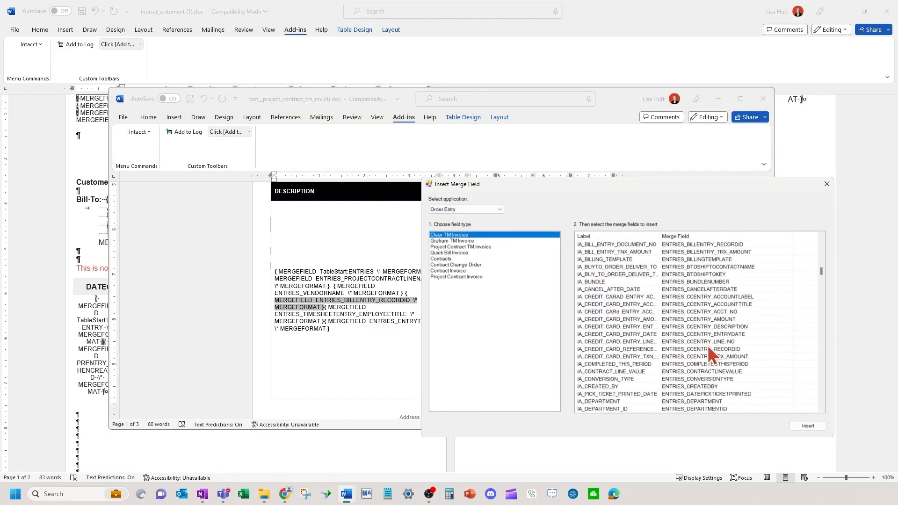
scroll(706, 343, down, 15)
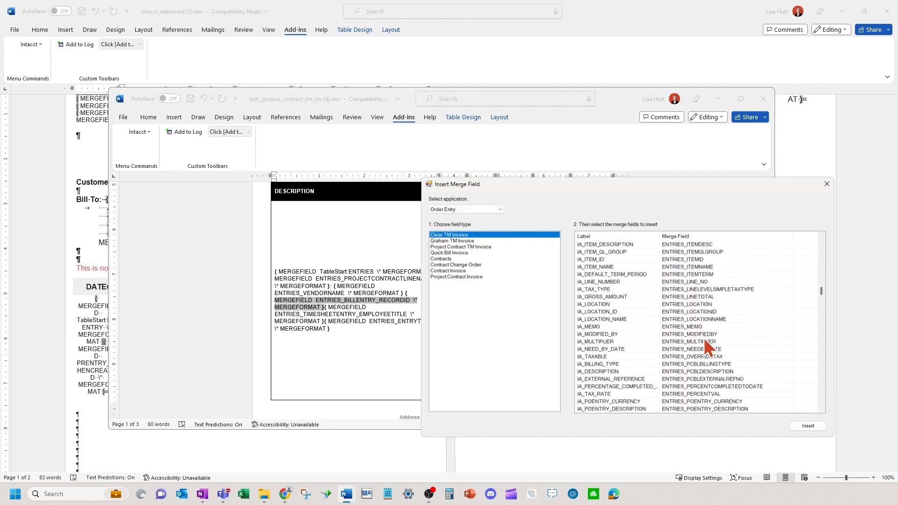
scroll(704, 341, down, 15)
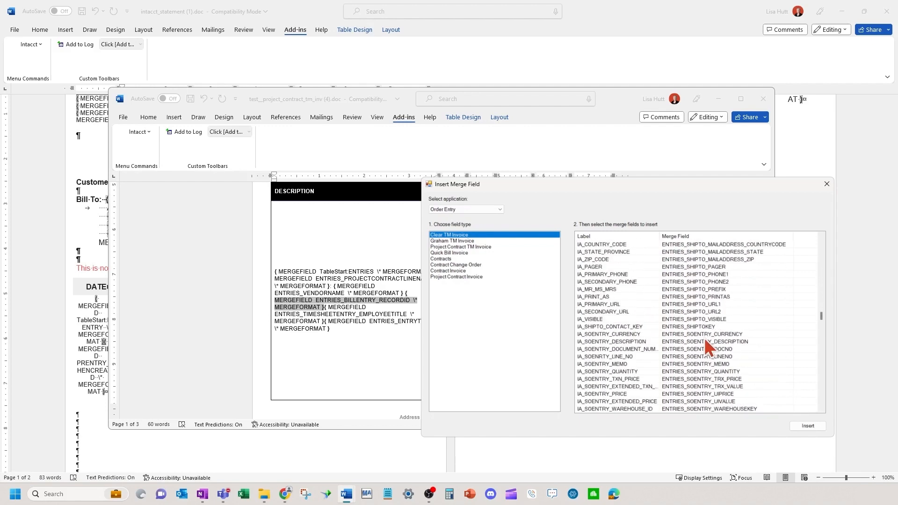
scroll(705, 342, down, 13)
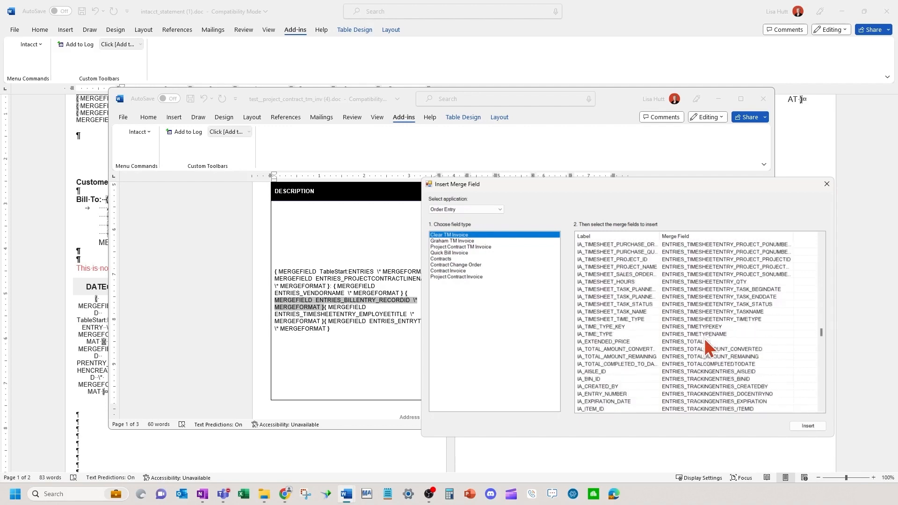
scroll(708, 348, down, 12)
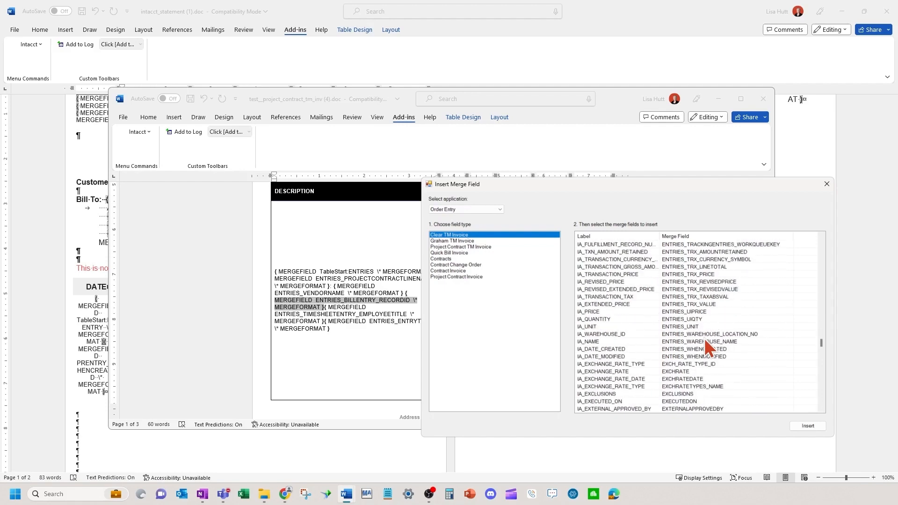
scroll(704, 338, down, 2)
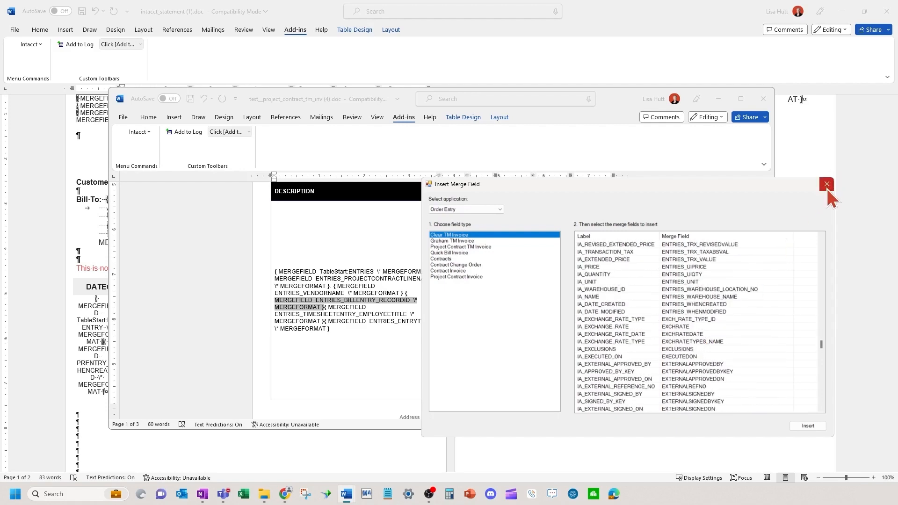
click(826, 184)
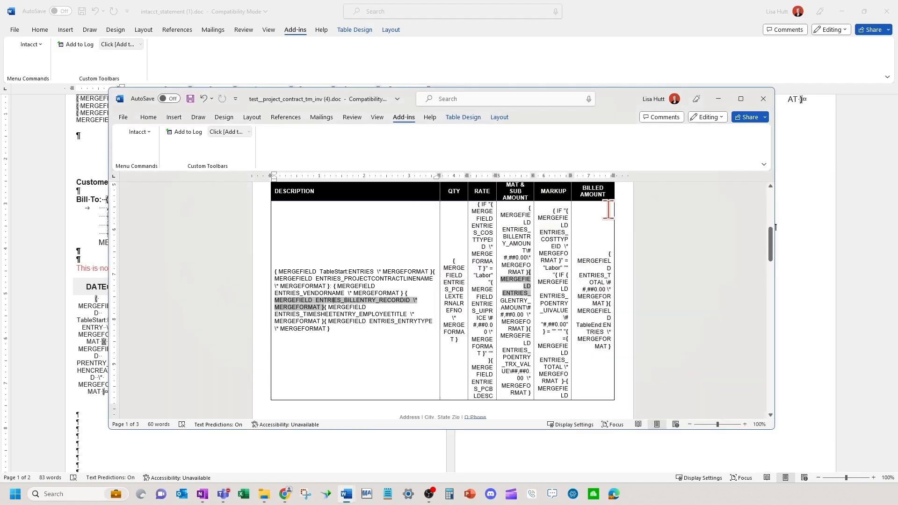
Examine the TableStart:ENTRIES and TableEnd:ENTRIES fields and the vendor name, timesheet employee title and entry type fields in the DESCRIPTION column
click(335, 268)
click(594, 324)
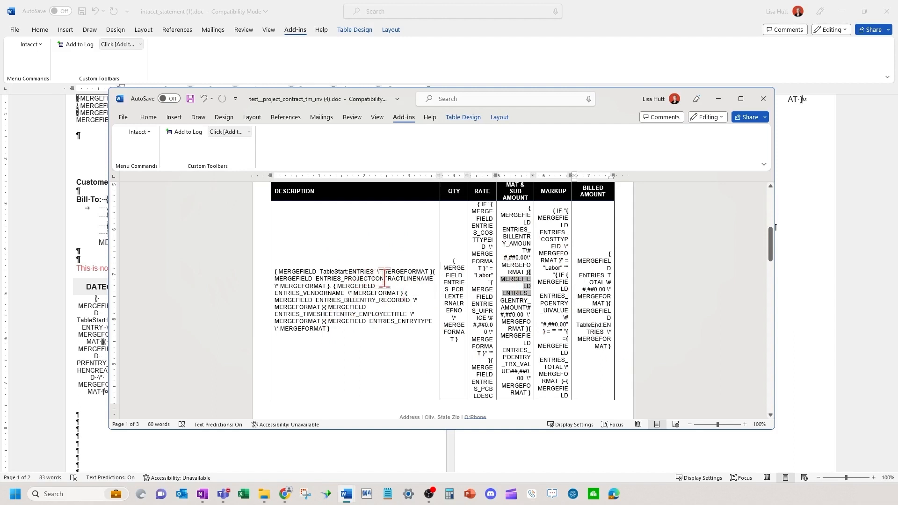
click(380, 293)
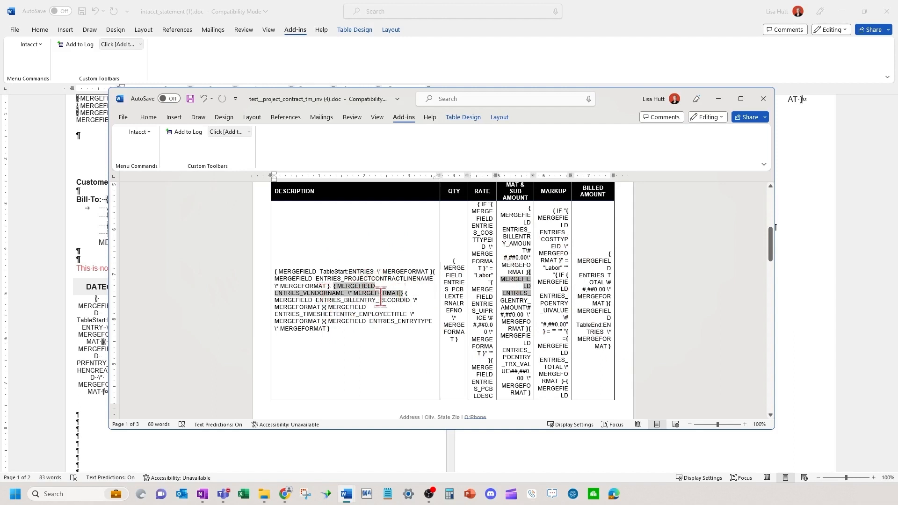
click(341, 310)
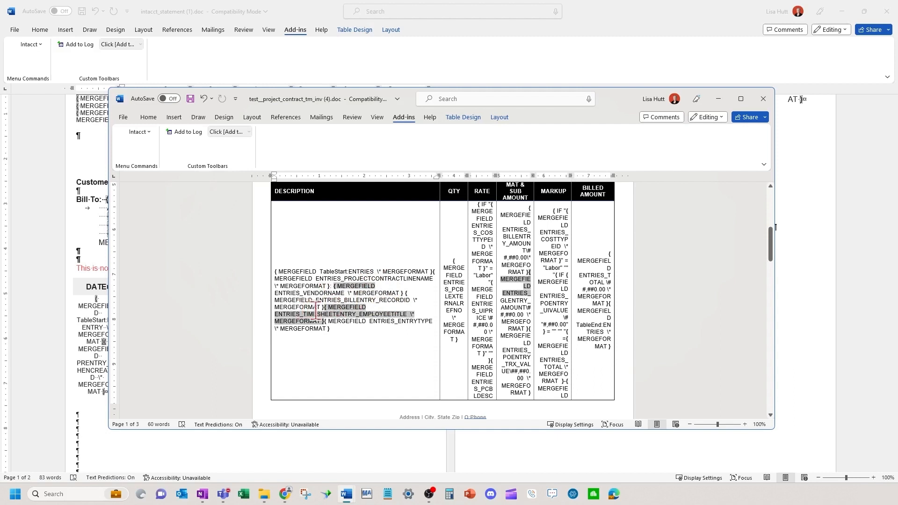
click(328, 293)
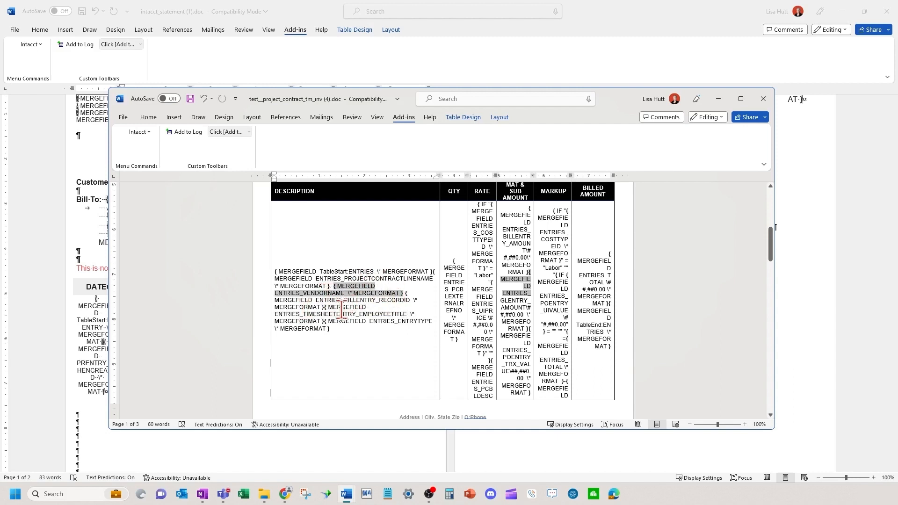
click(311, 314)
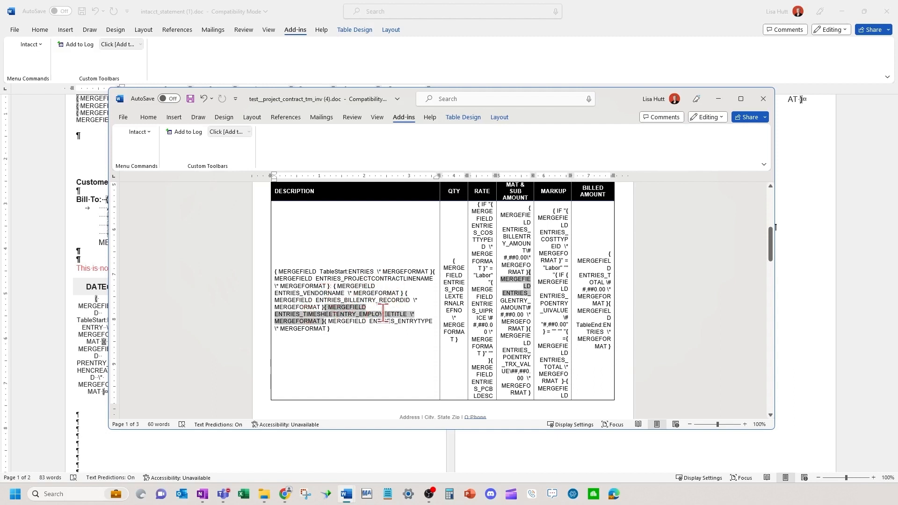
click(319, 329)
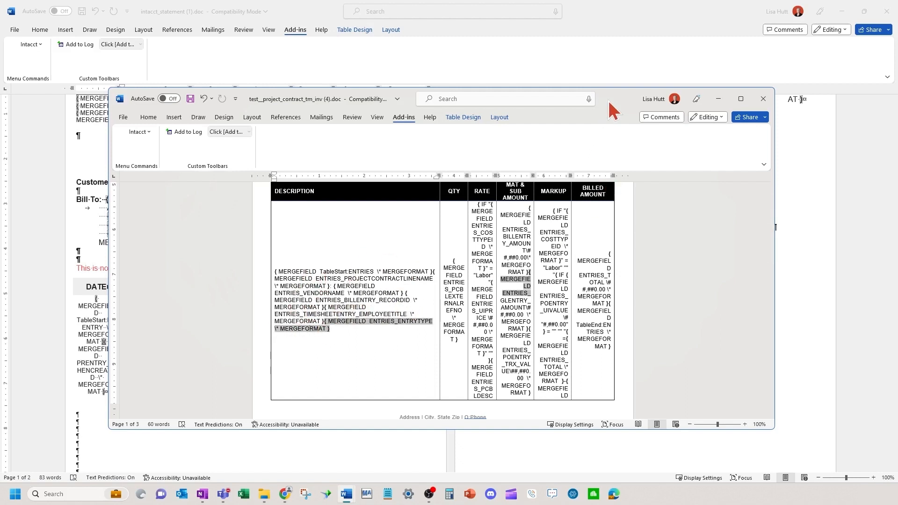
Move the project contract template off the statement template and examine the IF field code that outputs "SMITH" or "NOT SMITH"
drag(611, 100, 897, 68)
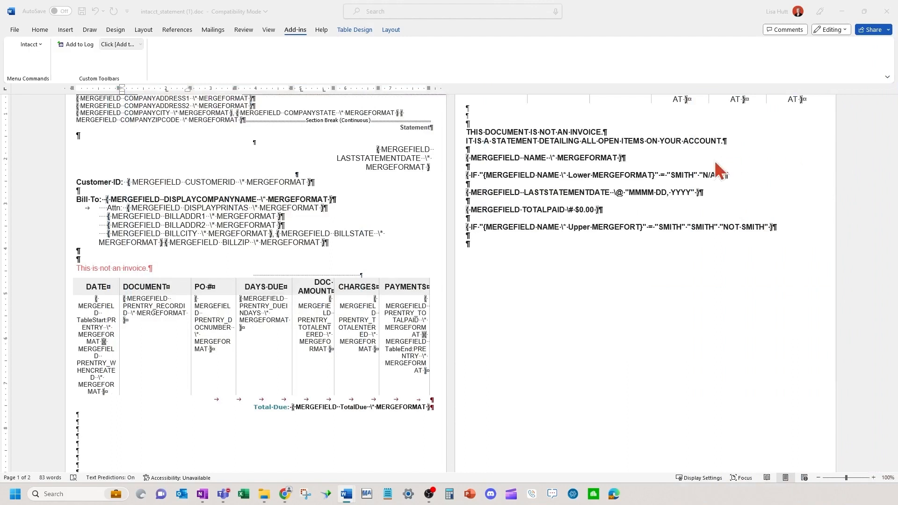
click(688, 226)
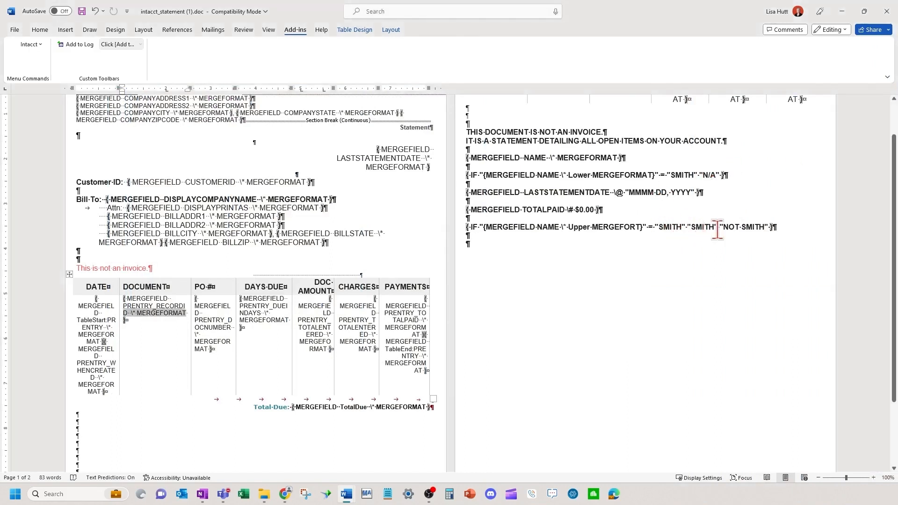
click(754, 227)
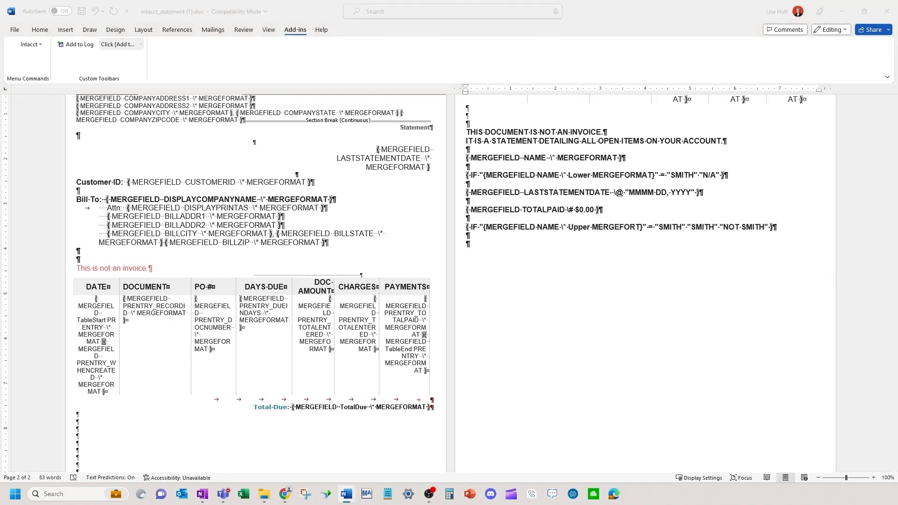
Switch from Word to Sage Intacct in Chrome and list the Order Entry transaction definitions
click(863, 11)
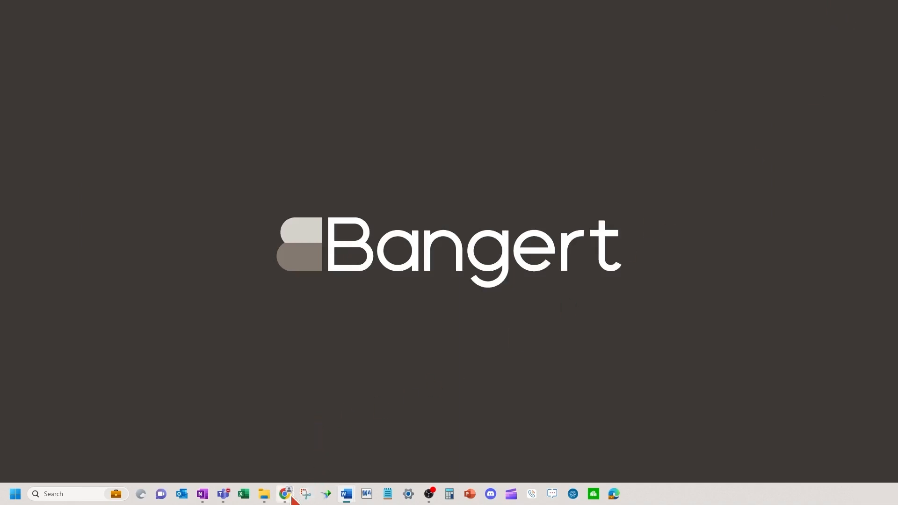
mouse_move(287, 499)
click(356, 447)
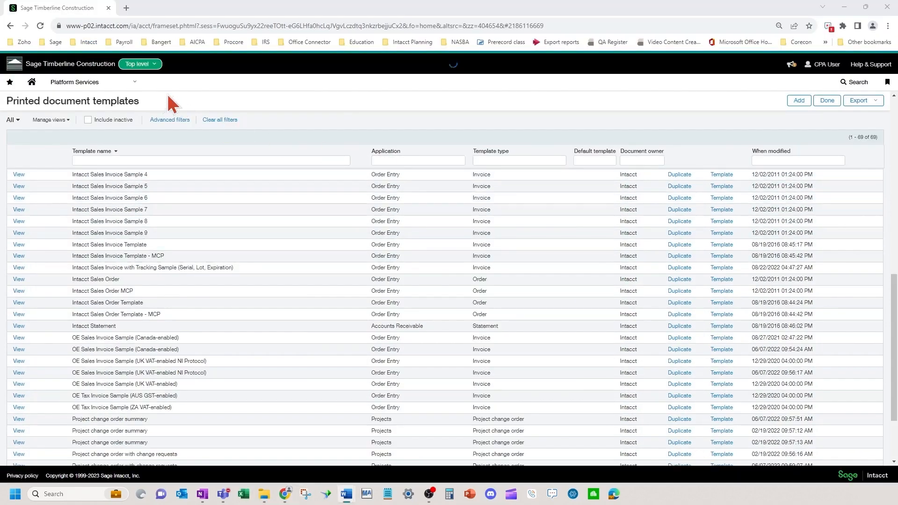
click(107, 84)
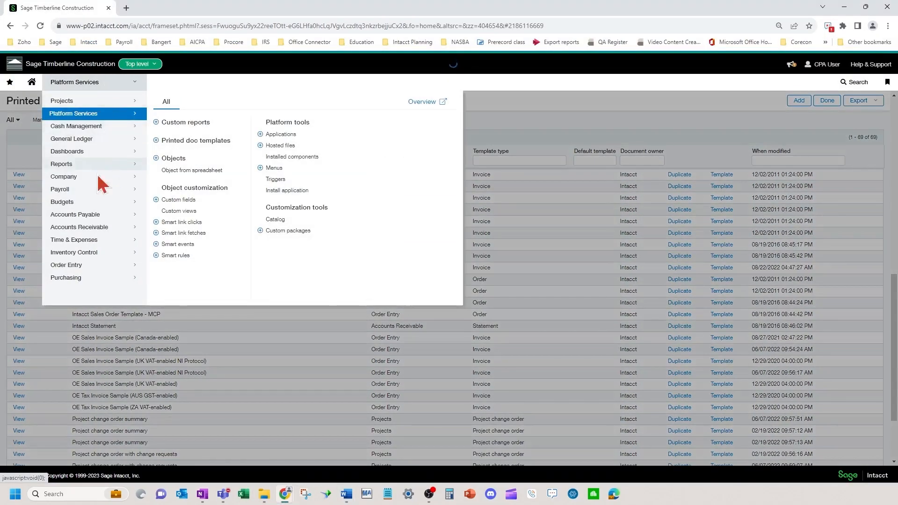
click(86, 269)
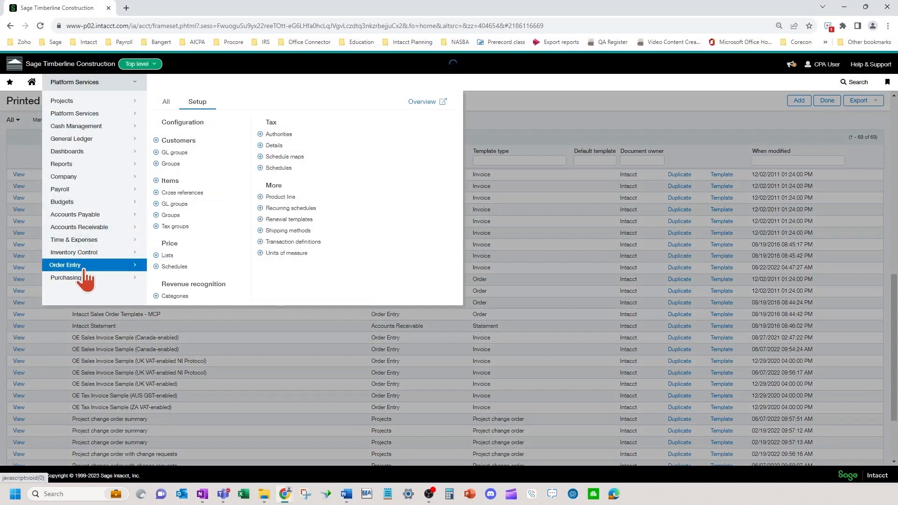
click(286, 243)
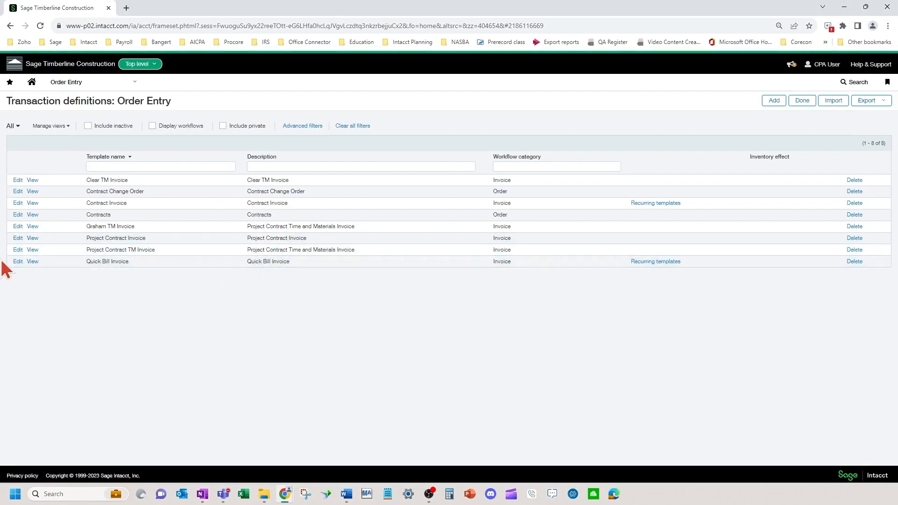
Edit the Project Contract Invoice transaction definition and add TIMBGC--Timberline GC as the second entity in its entity settings
click(18, 235)
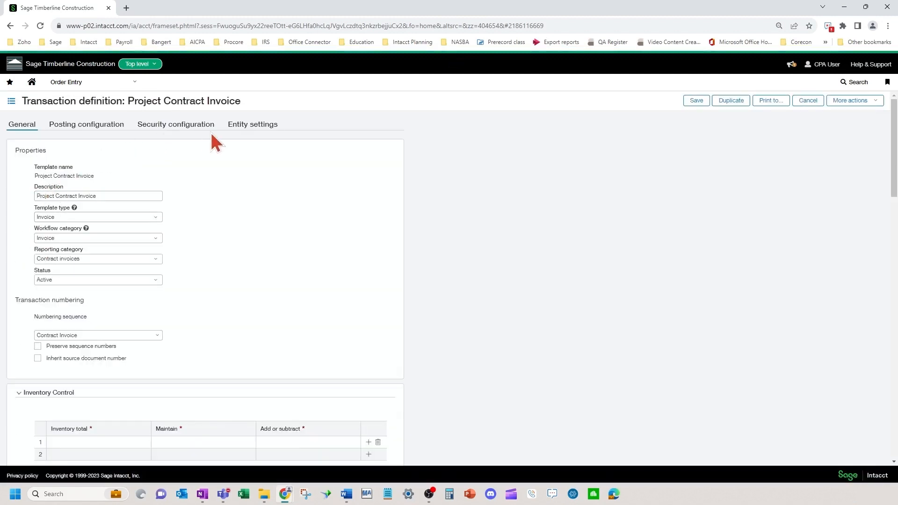
click(248, 126)
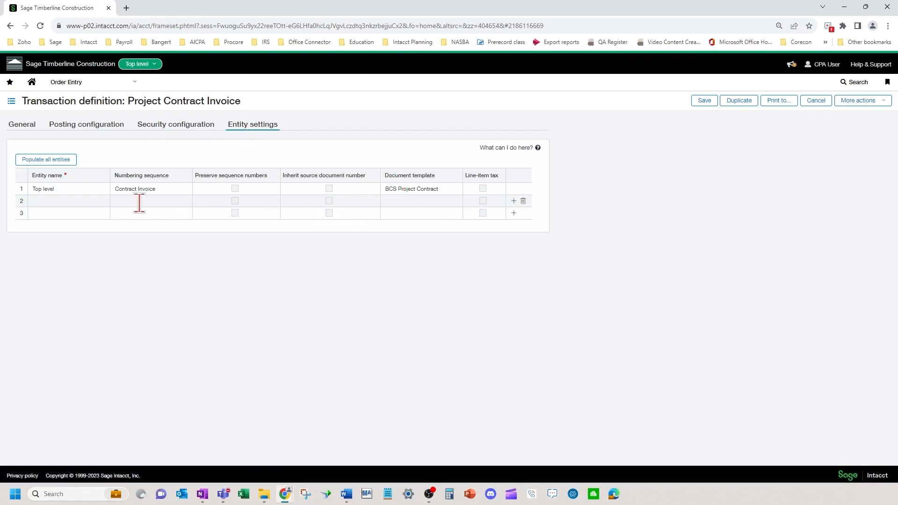
click(96, 201)
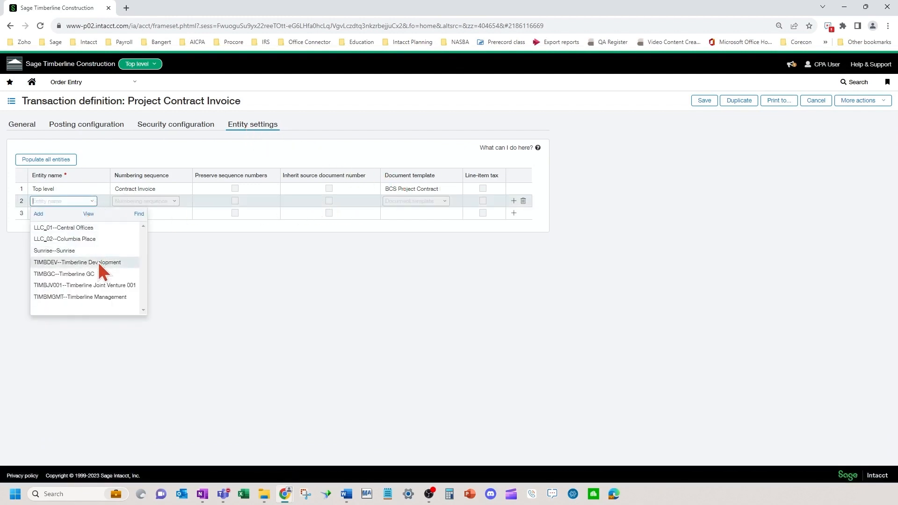
click(101, 276)
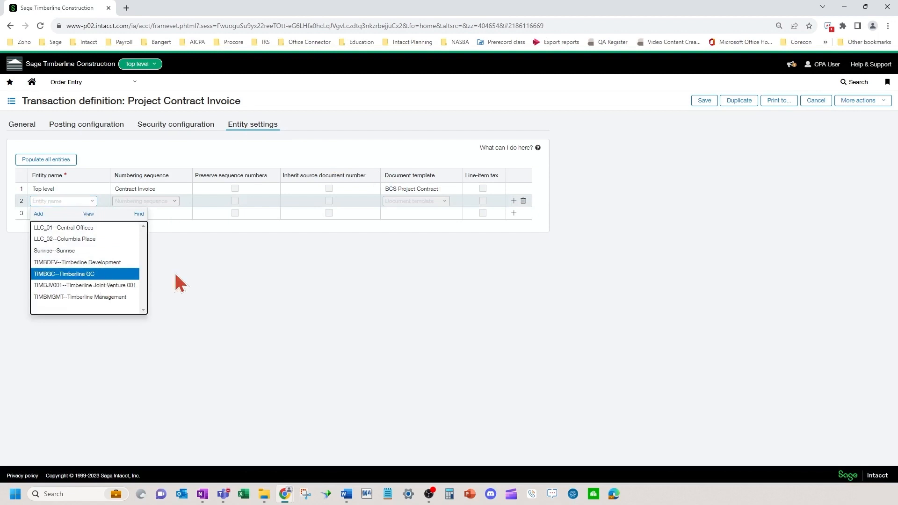
Examine the document templates available for the Timberline GC row and the company's entity list, without choosing a template
click(447, 203)
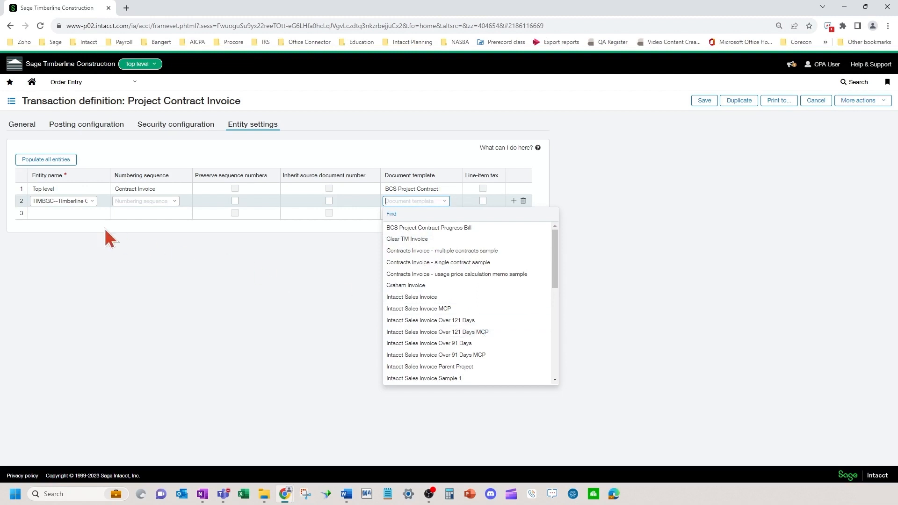
click(71, 212)
click(141, 64)
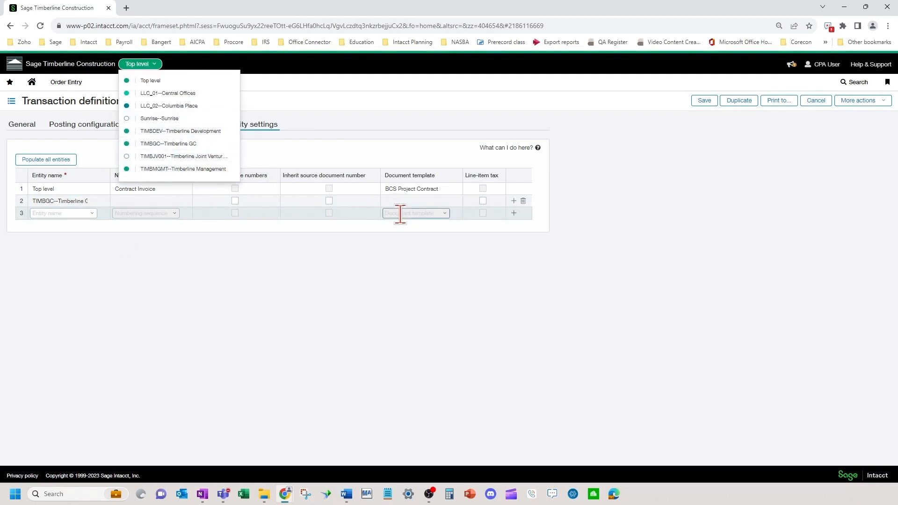
click(421, 202)
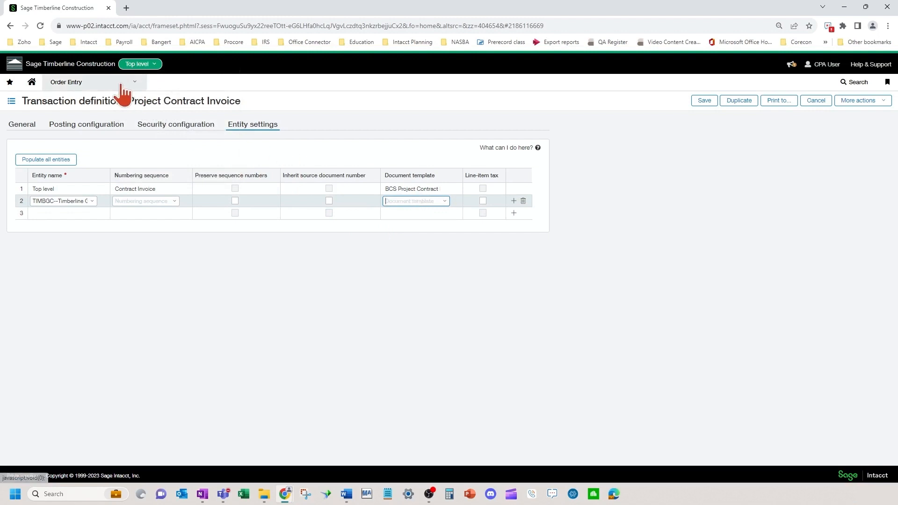
click(120, 84)
mouse_move(111, 115)
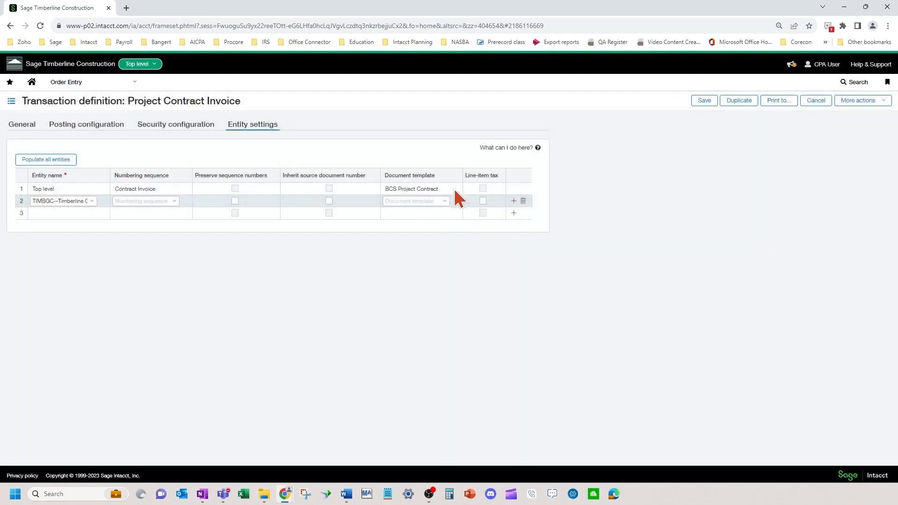
click(440, 188)
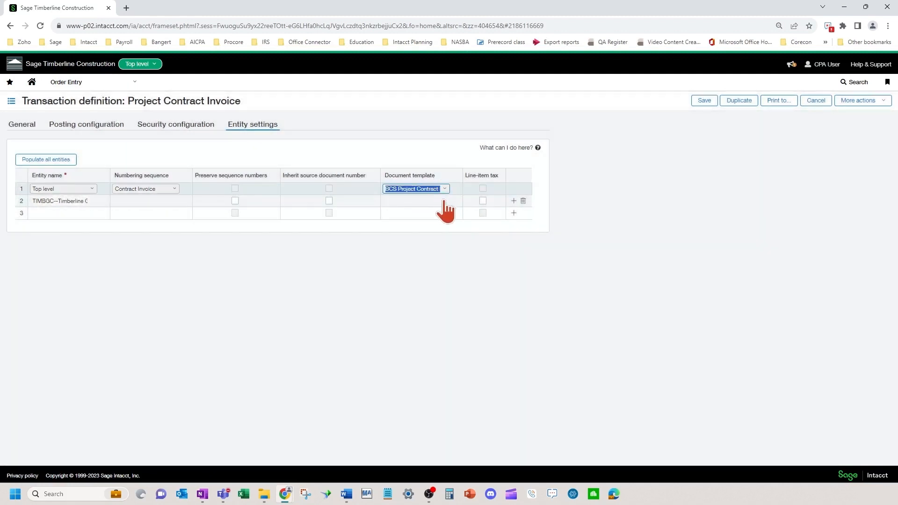
click(445, 201)
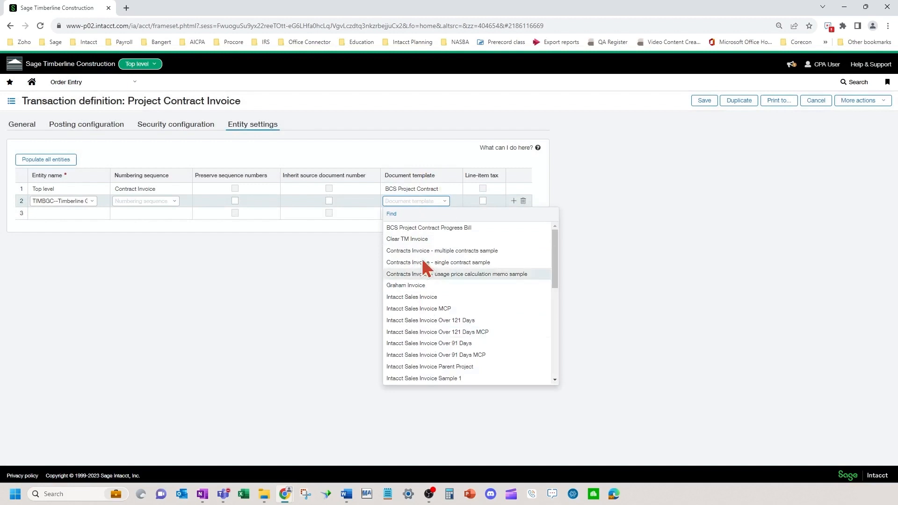
click(674, 213)
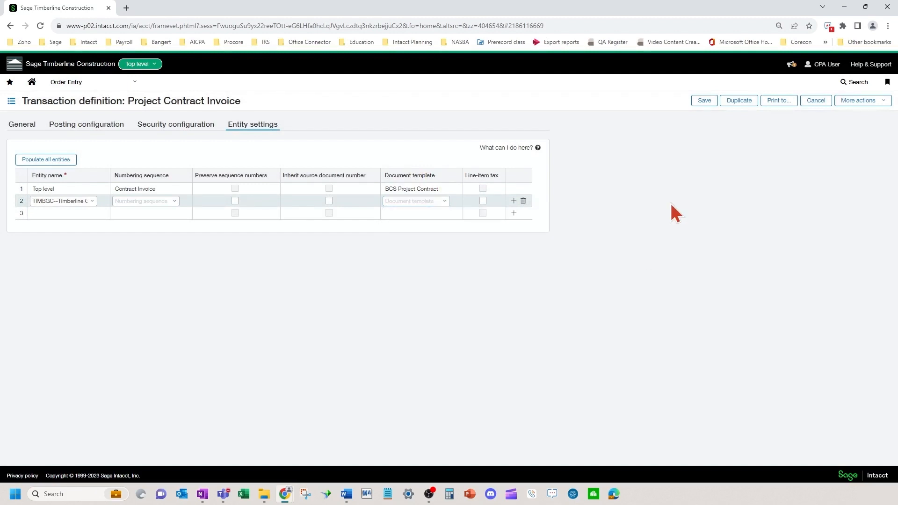
Leave the Project Contract Invoice transaction definition without saving and go to a Dashboards page
click(117, 83)
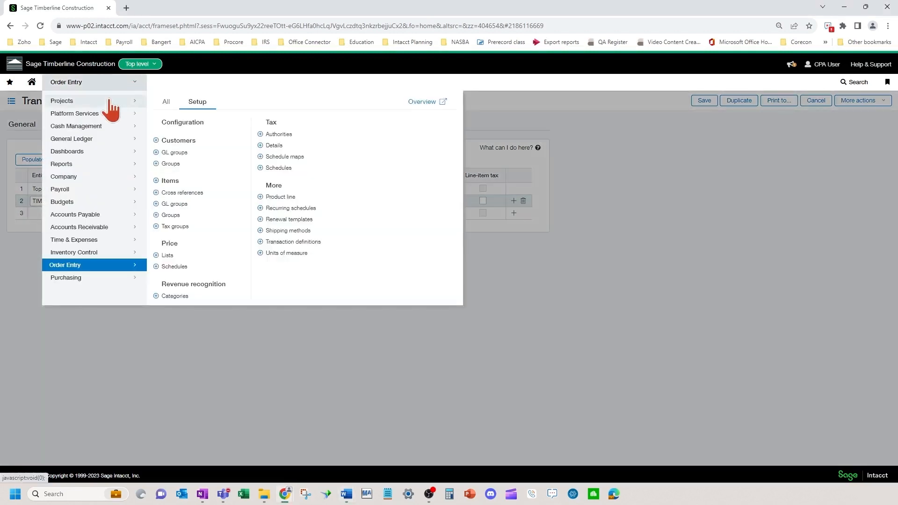
click(110, 115)
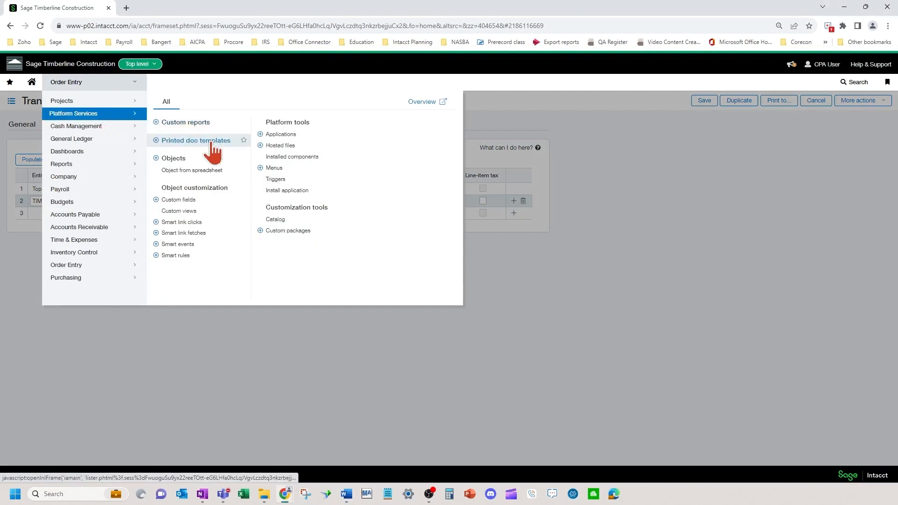
click(93, 154)
click(224, 181)
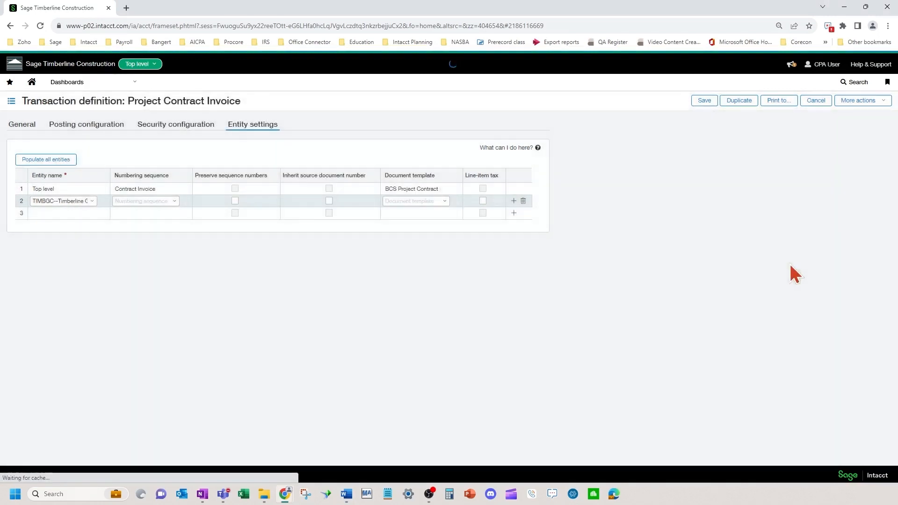